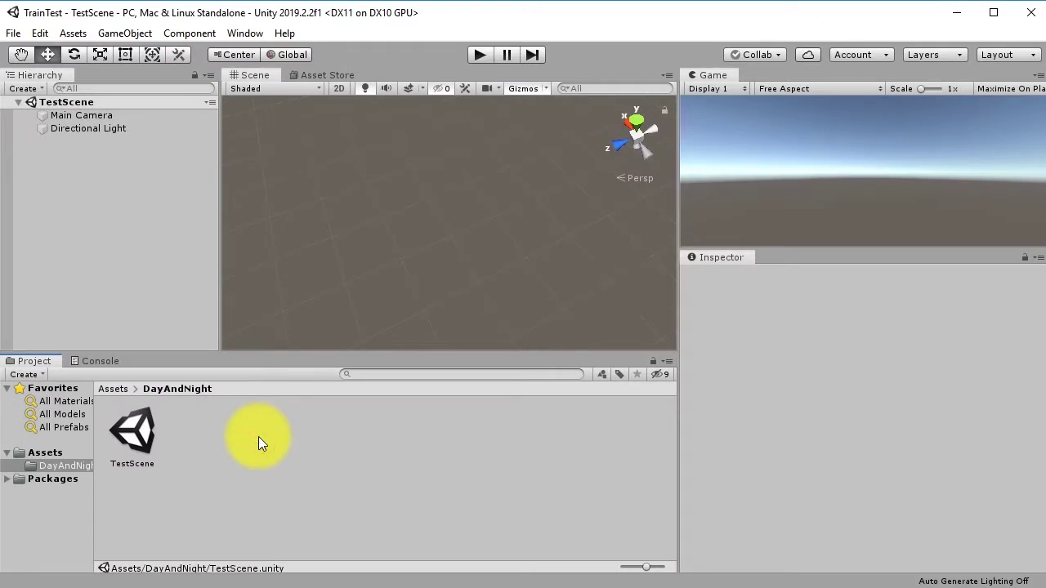
Step: Look over the TestScene asset and inspect the properties of the Main Camera and the Directional Light
click(119, 442)
click(208, 483)
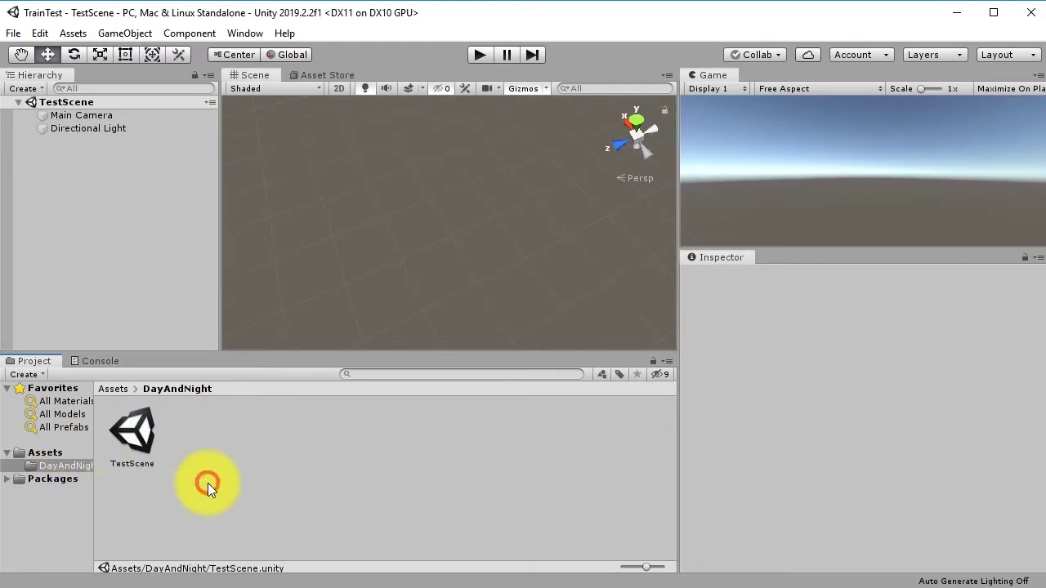
click(141, 443)
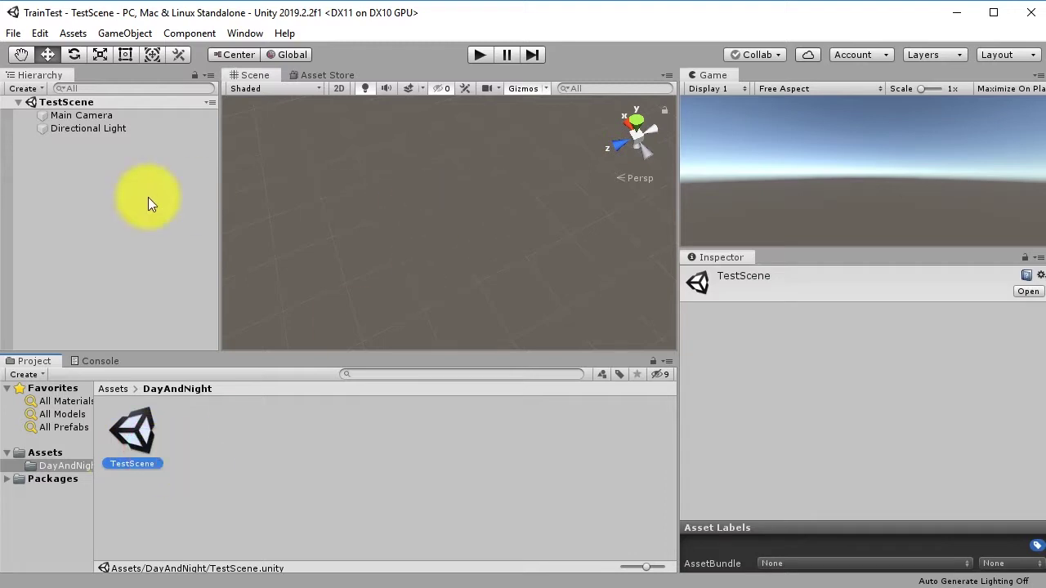
click(72, 115)
click(101, 129)
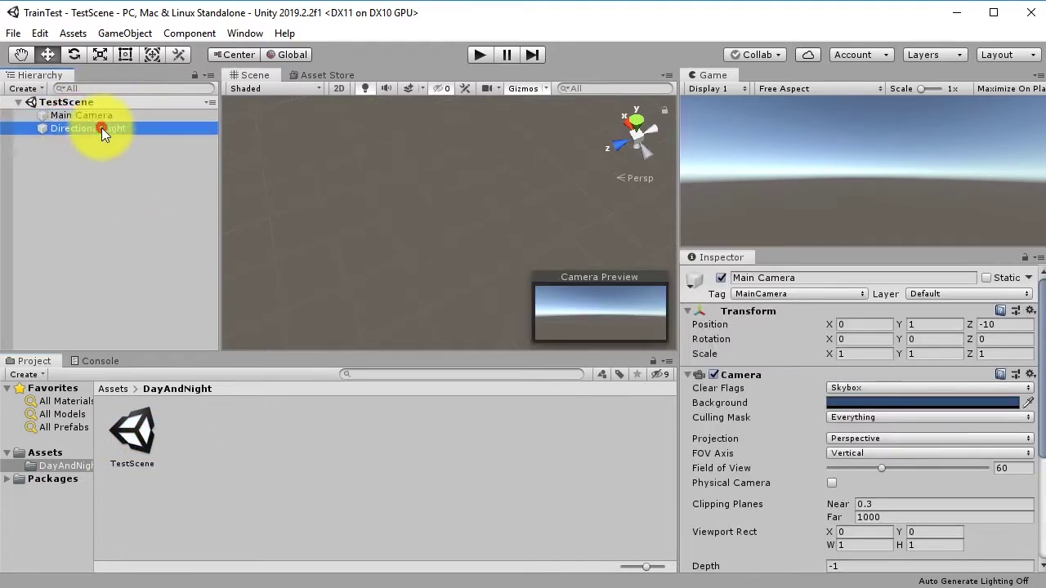
click(83, 144)
click(105, 128)
click(134, 189)
click(96, 115)
click(103, 130)
click(108, 115)
click(113, 131)
click(113, 119)
click(113, 128)
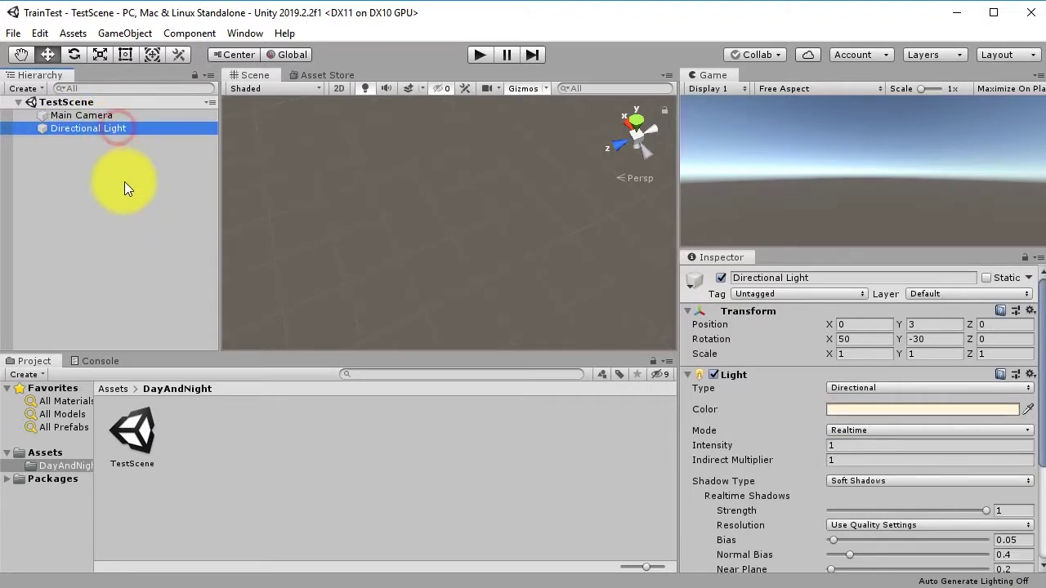
click(220, 482)
click(139, 457)
click(292, 468)
Step: Add a 3D plane object to the scene
click(59, 160)
right_click(59, 190)
mouse_move(152, 362)
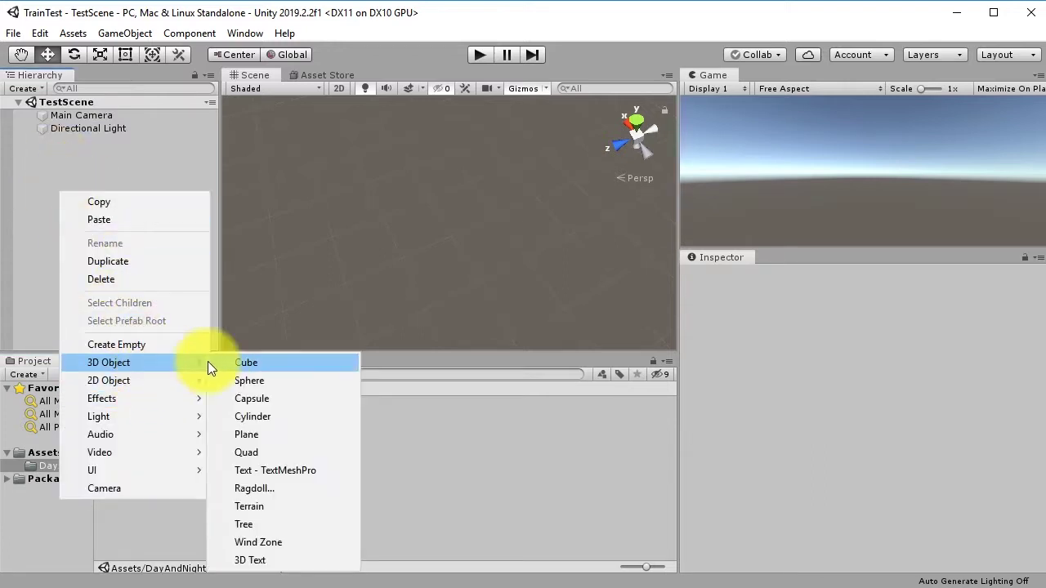
click(277, 435)
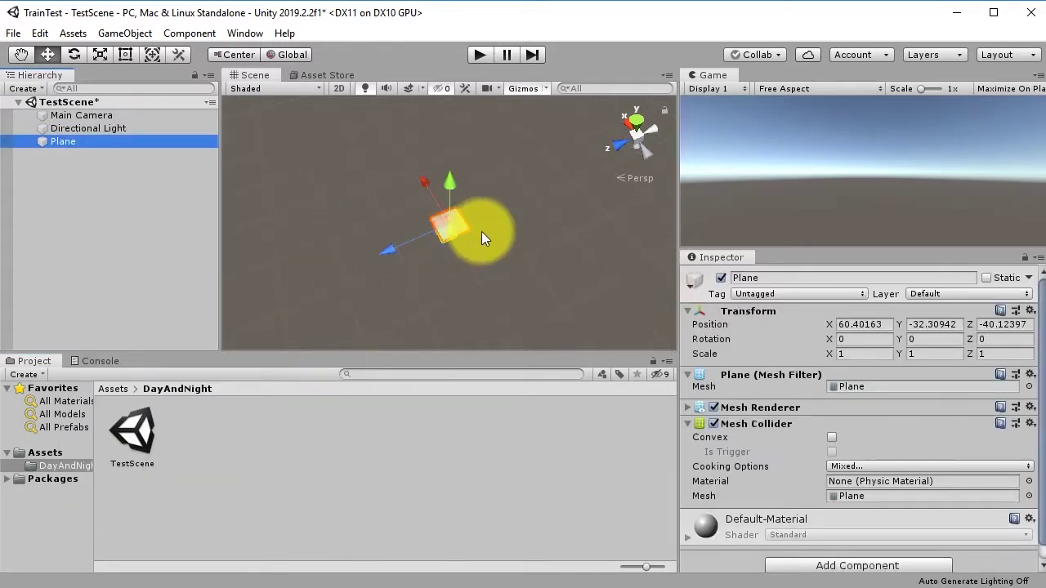
Step: Set the plane's position to X 0, Y 0, Z 0
double_click(860, 324)
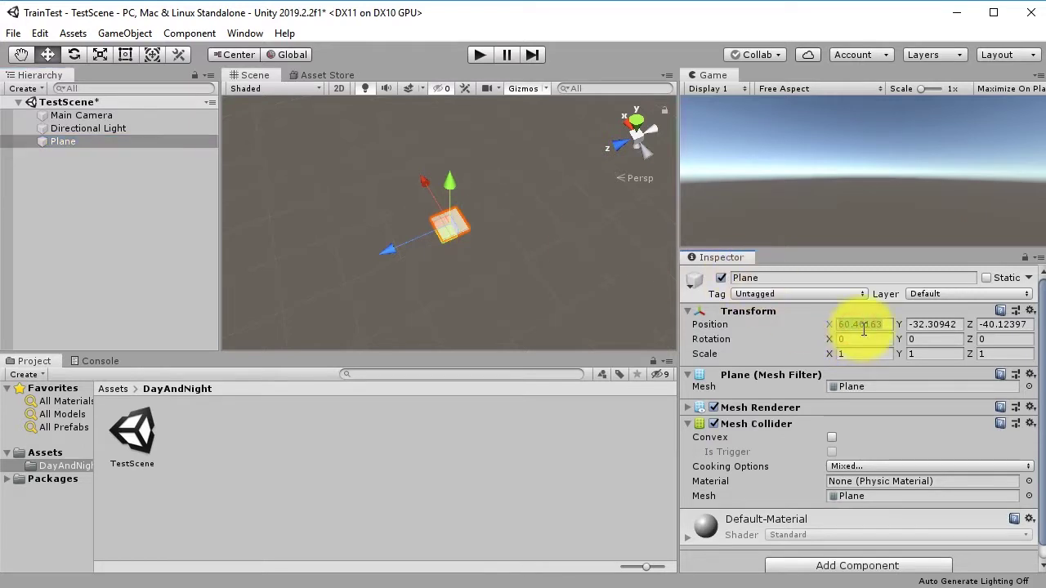
text(0)
key(Tab)
text(0)
key(Tab)
text(0)
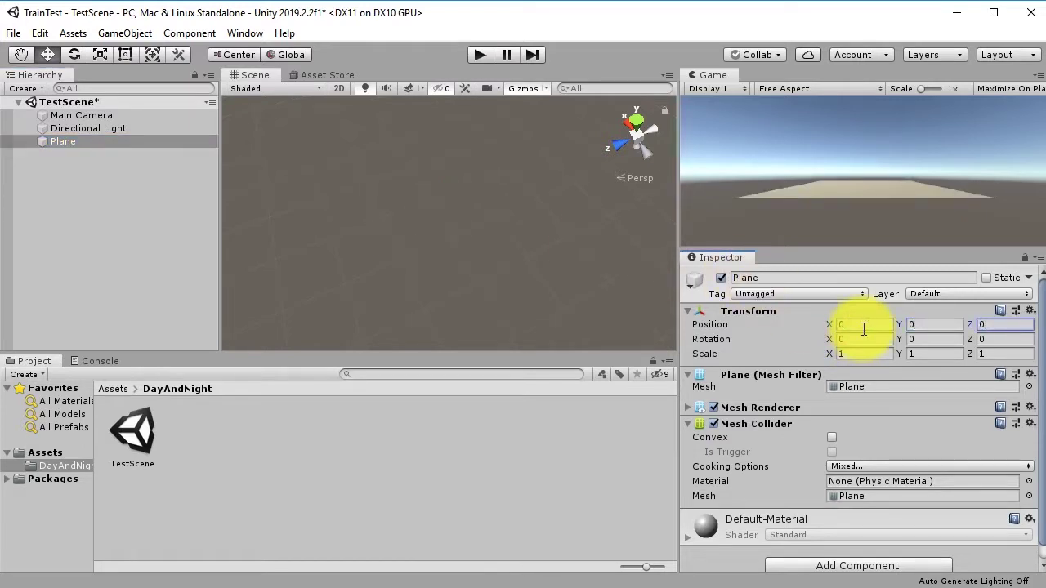
click(434, 243)
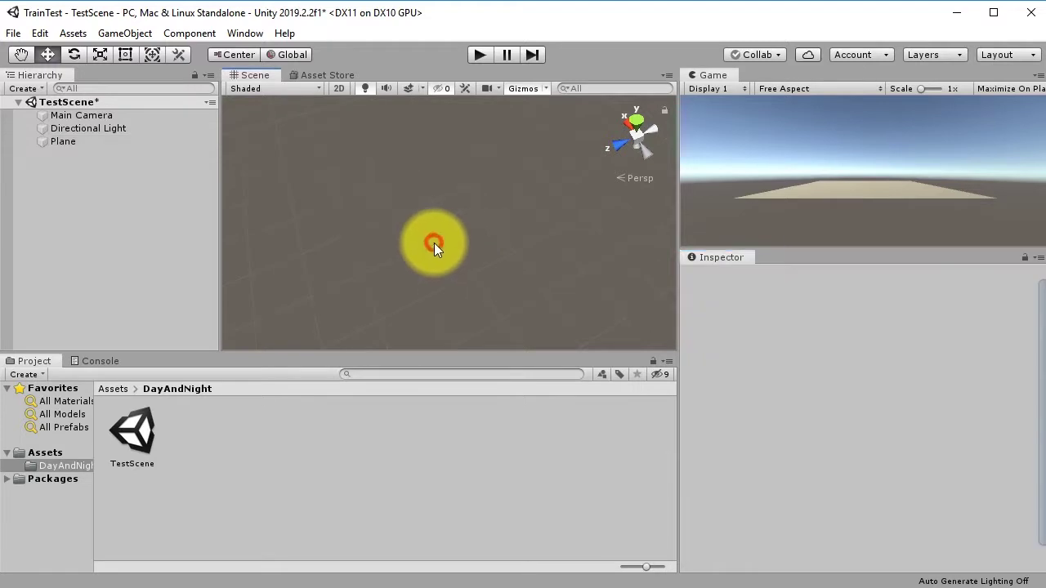
click(163, 141)
key(f)
alt+drag(498, 251, 376, 229)
scroll(453, 275, up, 3)
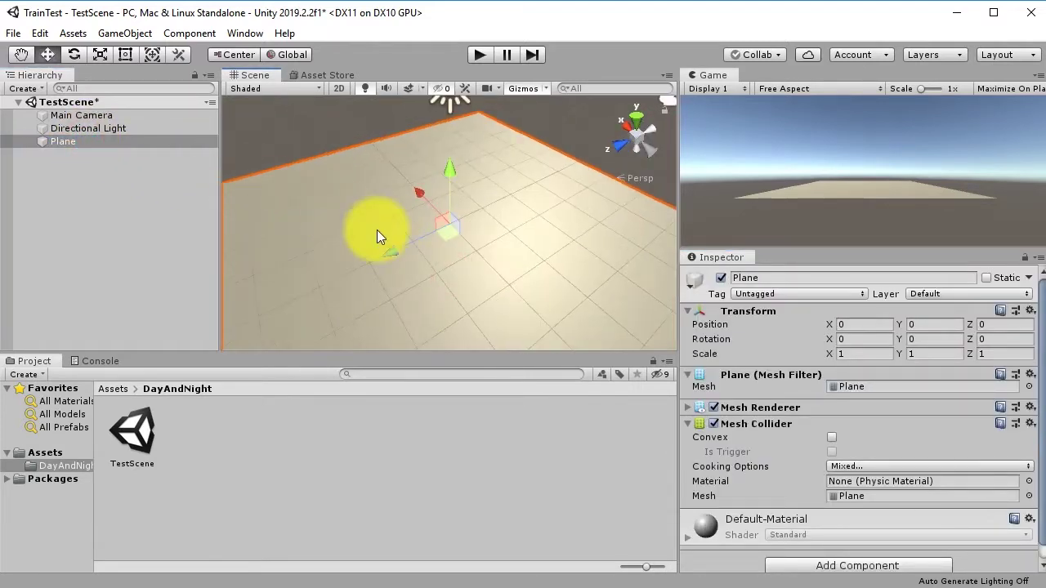
right_click(114, 181)
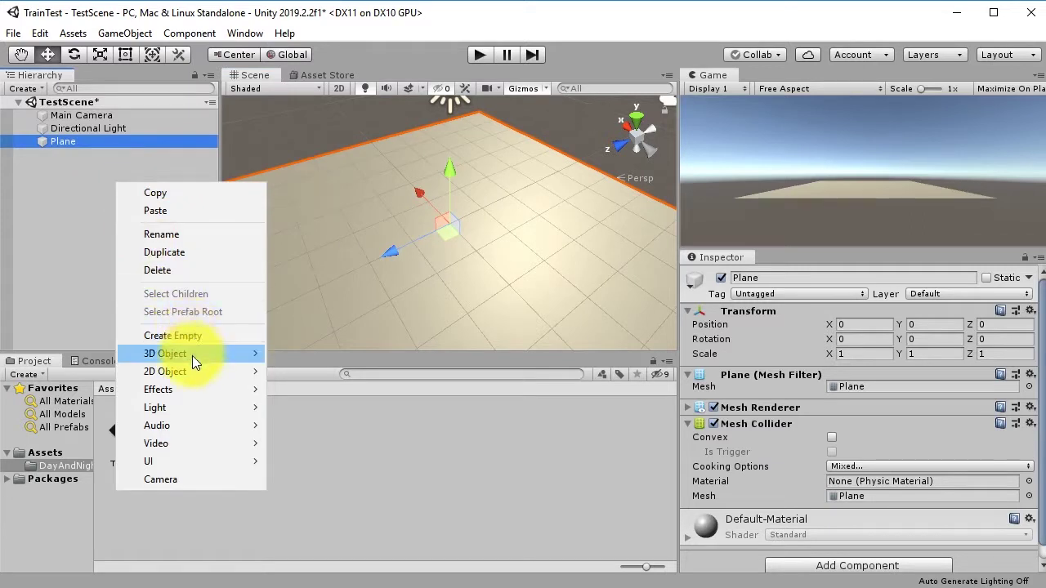
mouse_move(192, 355)
click(340, 371)
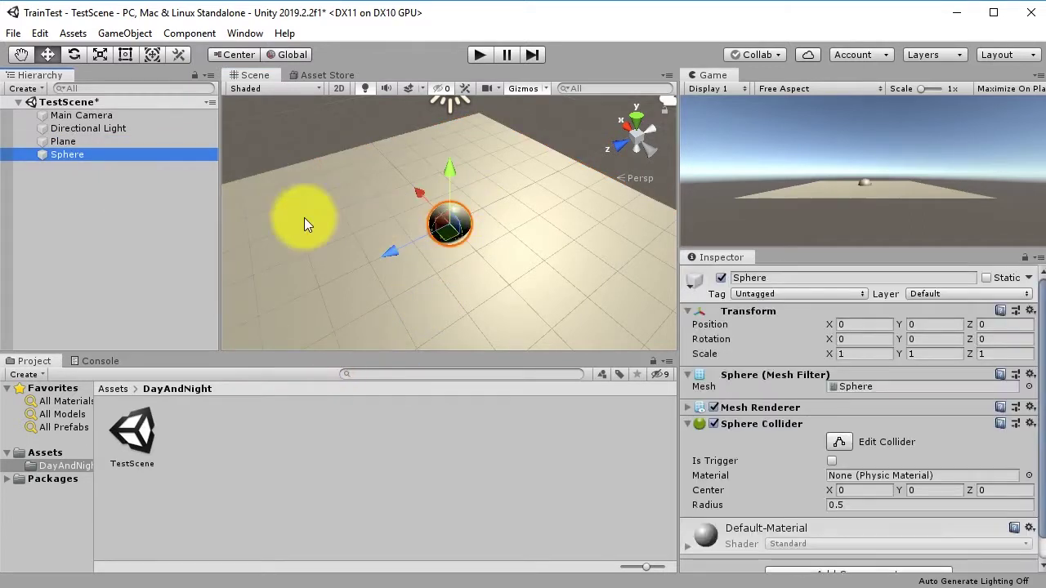
key(ctrl+z)
Step: Add a cube to the scene and raise it to about Y 0.53 so it rests on the plane
right_click(123, 200)
mouse_move(210, 369)
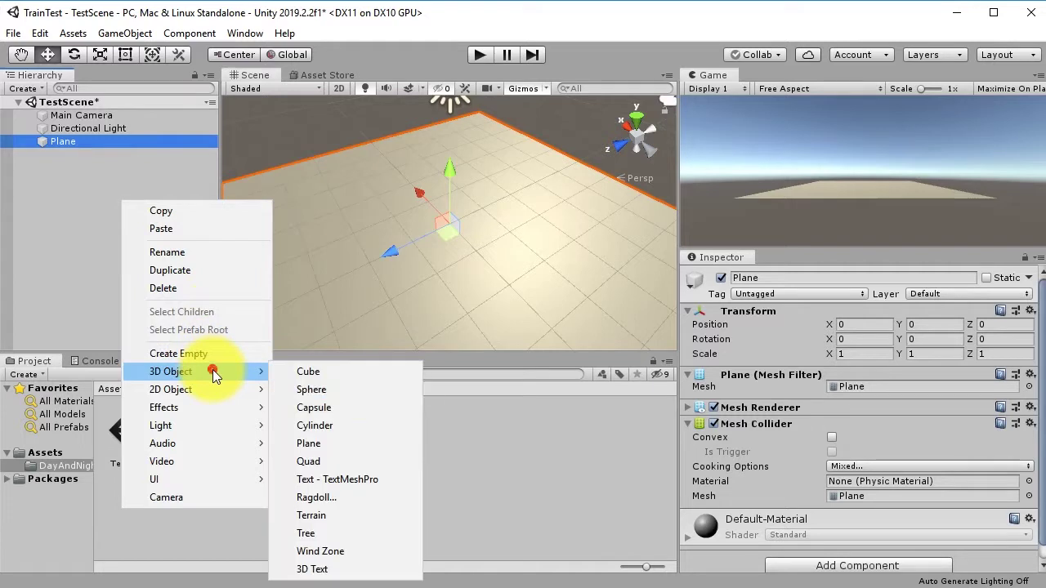
click(337, 372)
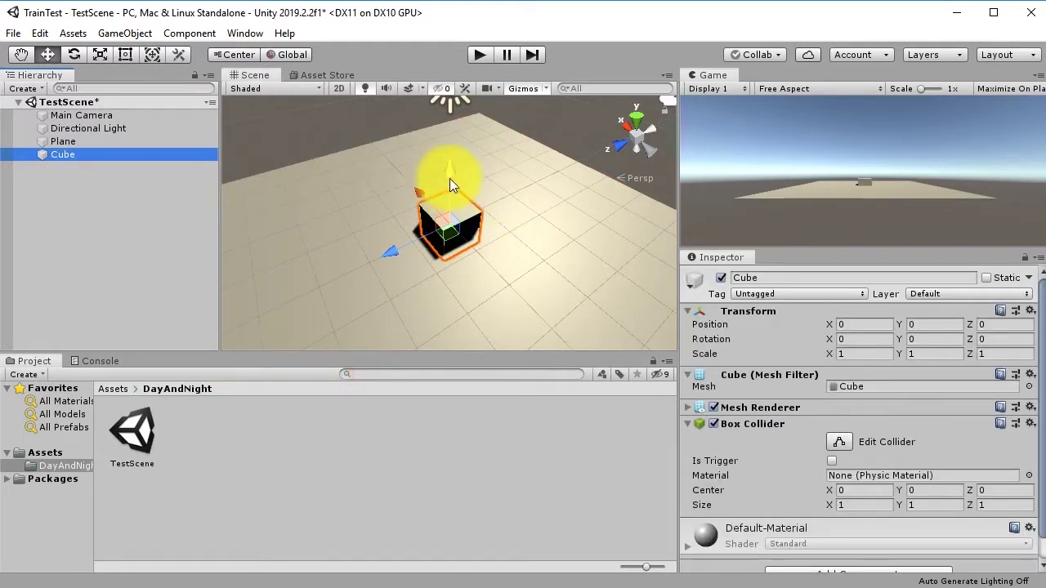
drag(450, 184, 452, 163)
right_drag(460, 304, 526, 172)
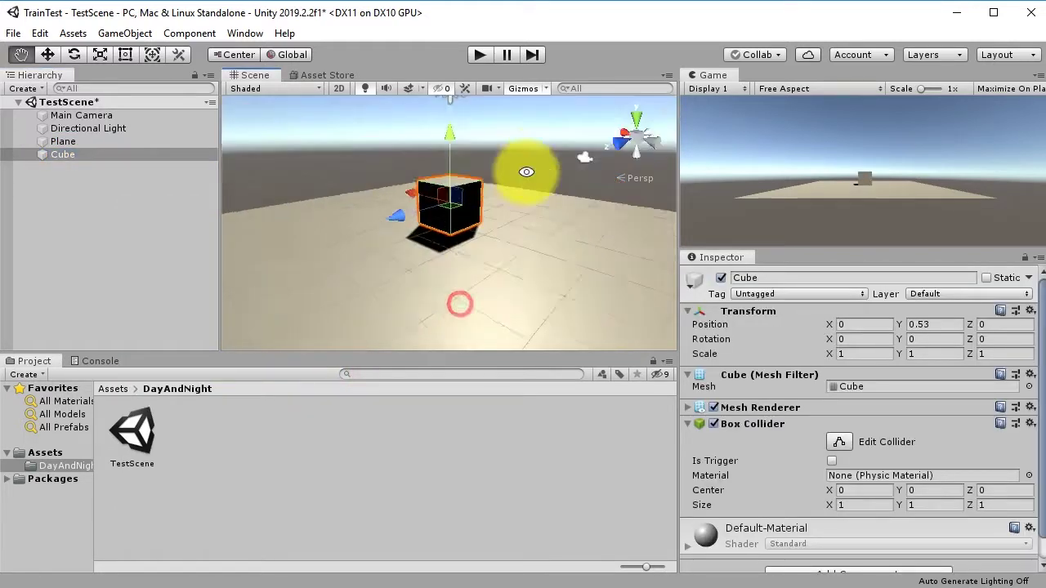
scroll(416, 280, up, 6)
scroll(434, 222, down, 4)
alt+drag(443, 225, 482, 279)
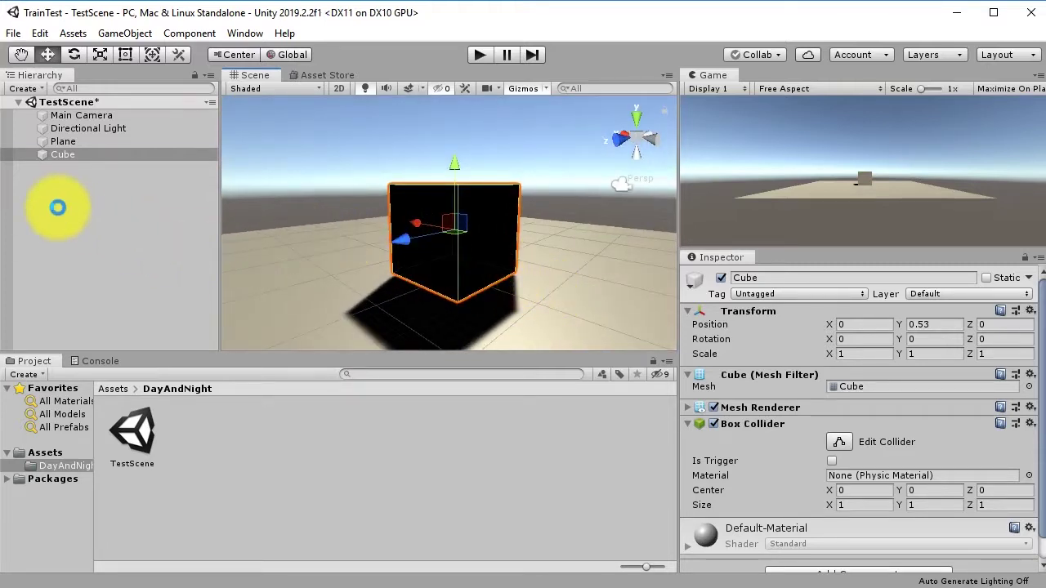
Step: Add a point light, place it beside the cube at about X -0.44, Y 0.87, Z 0.75, and save the scene
right_click(57, 206)
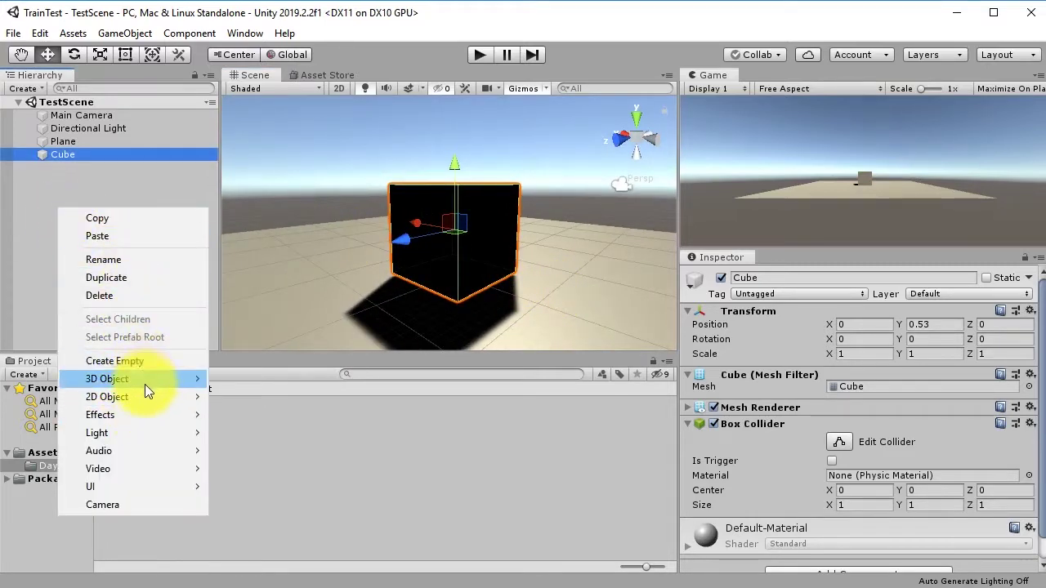
mouse_move(174, 441)
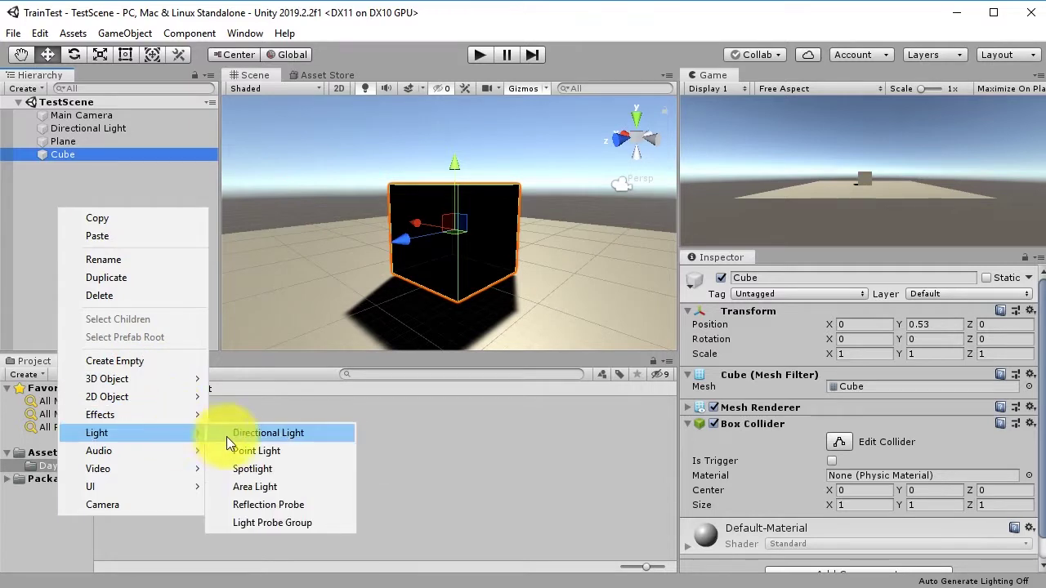
click(273, 450)
drag(449, 230, 463, 273)
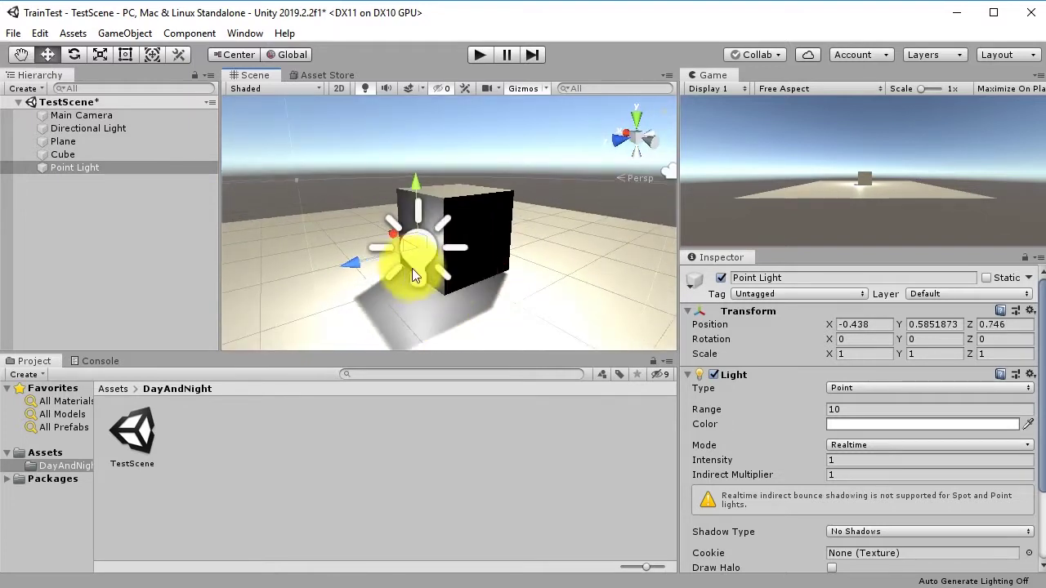
scroll(415, 226, up, 2)
drag(408, 197, 412, 161)
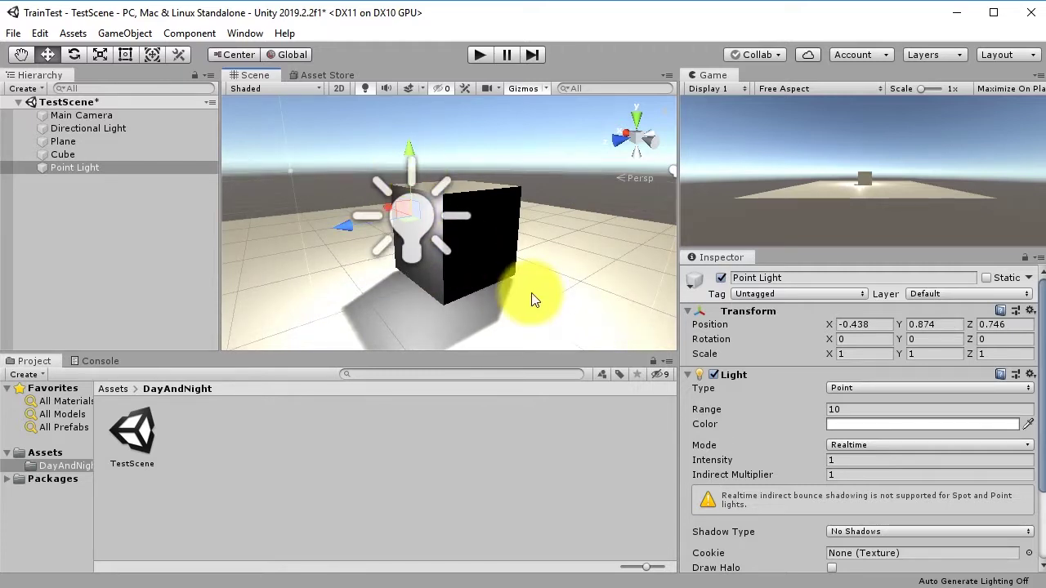
key(ctrl+s)
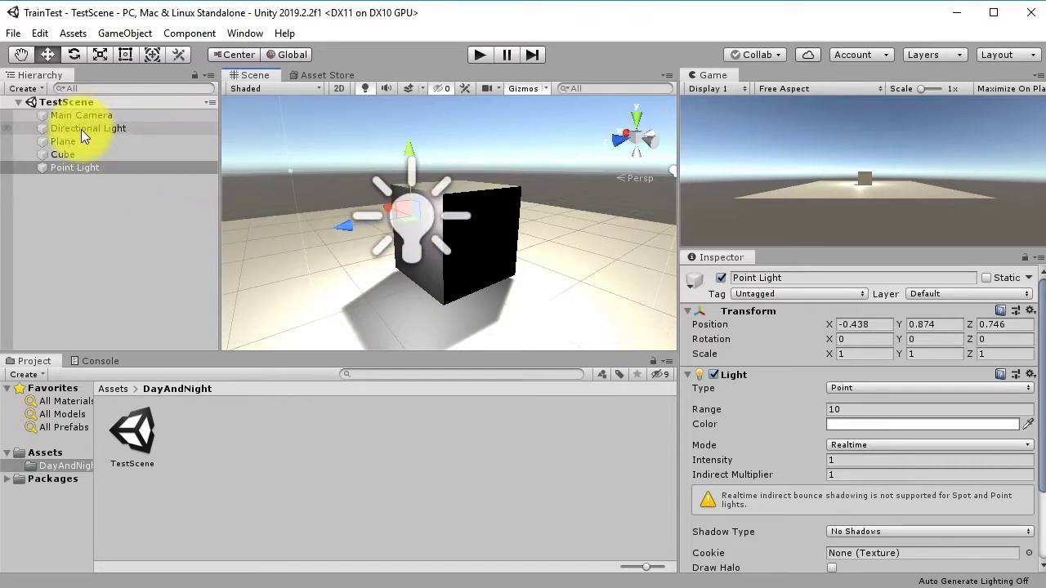
Step: Move the directional light above the plane to about Y 3.23 and Z -0.19
click(119, 246)
click(110, 115)
click(110, 129)
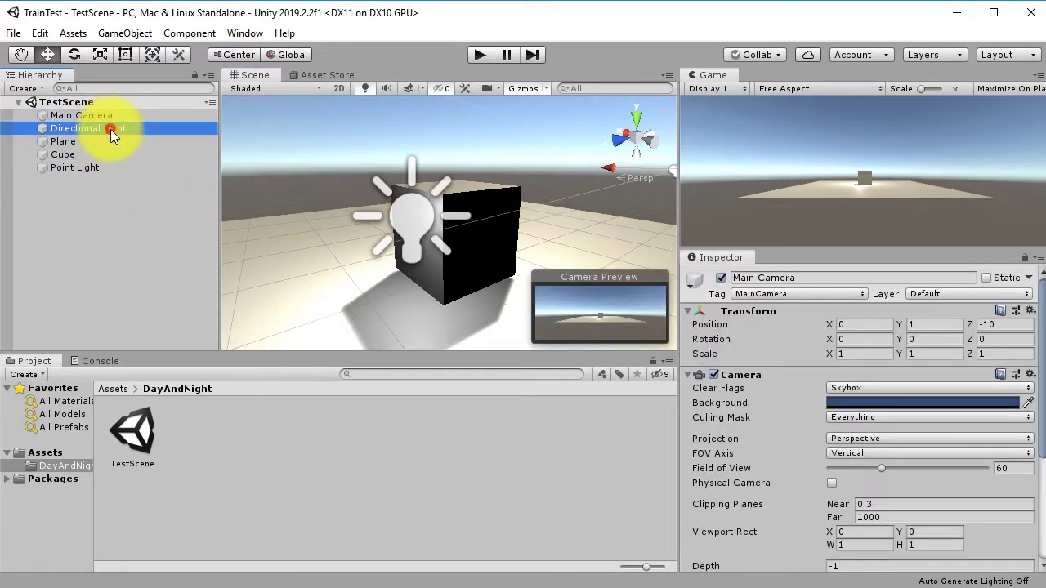
alt+drag(360, 241, 472, 175)
alt+drag(472, 174, 377, 272)
alt+drag(493, 261, 478, 172)
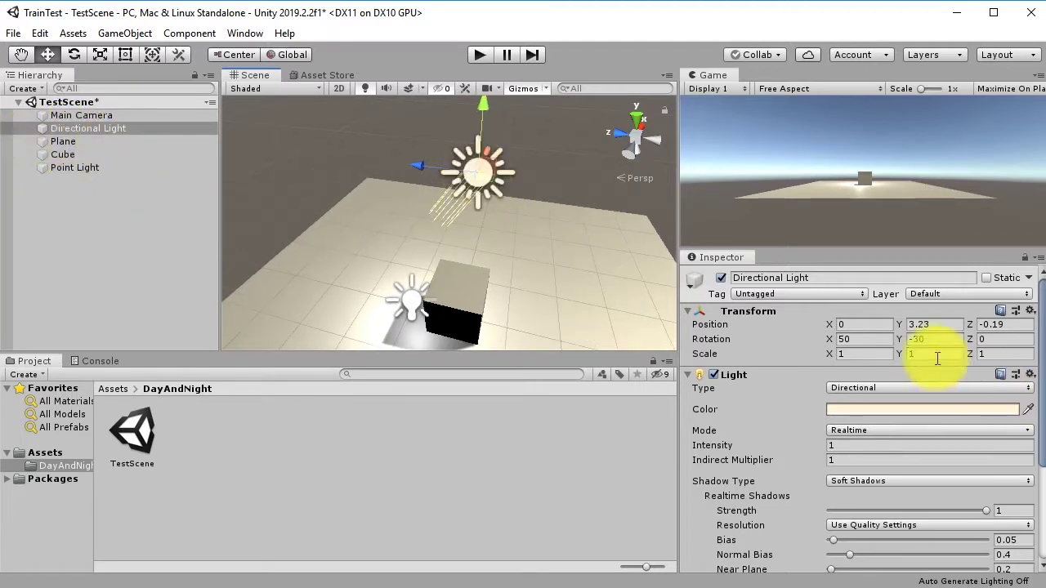
Step: Try different rotations on the directional light, leave it at X 50, Y -34.07, Z 0, and save the scene
drag(898, 341, 771, 421)
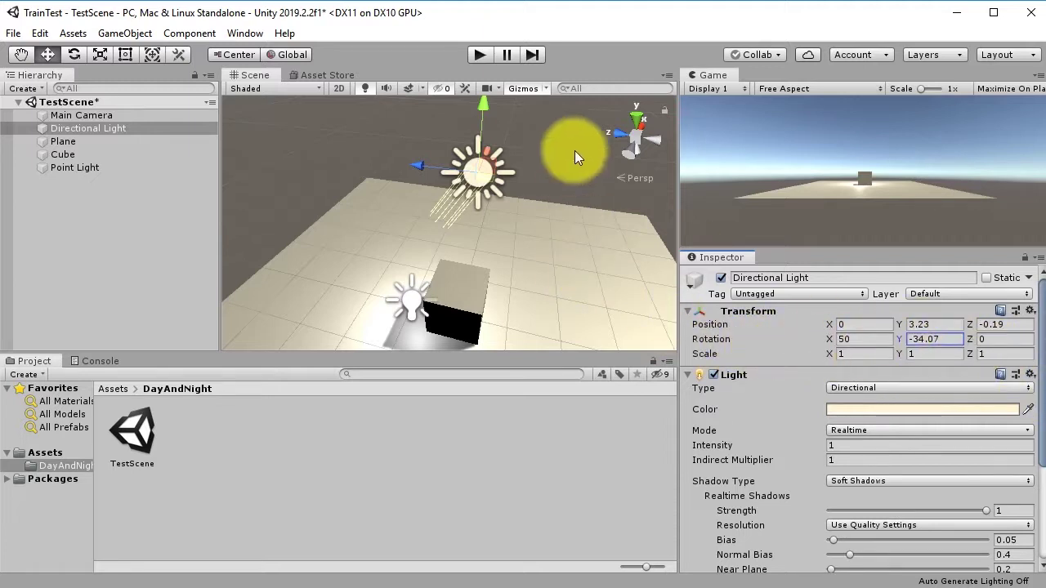
click(964, 339)
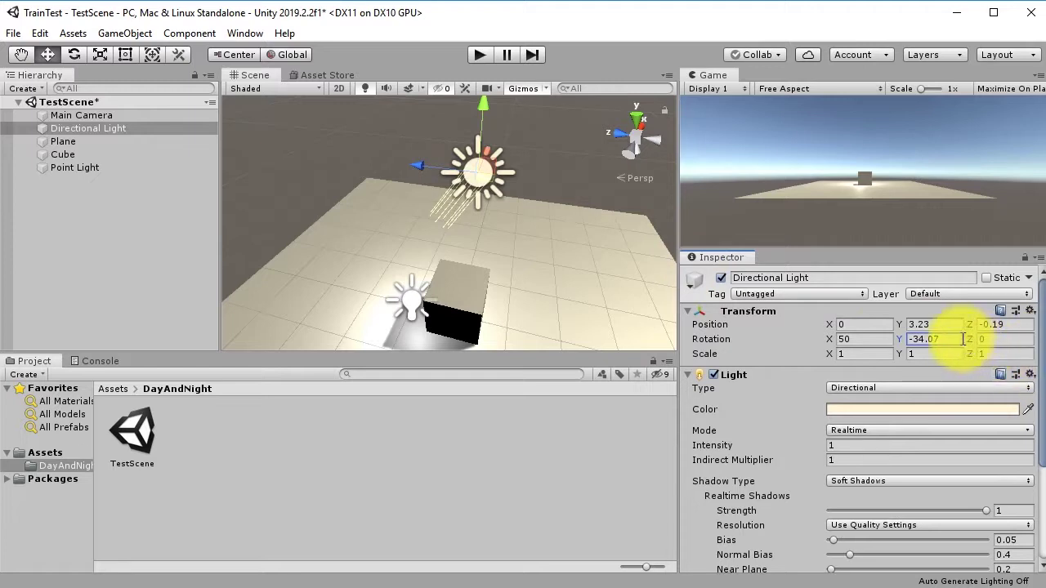
key(Tab)
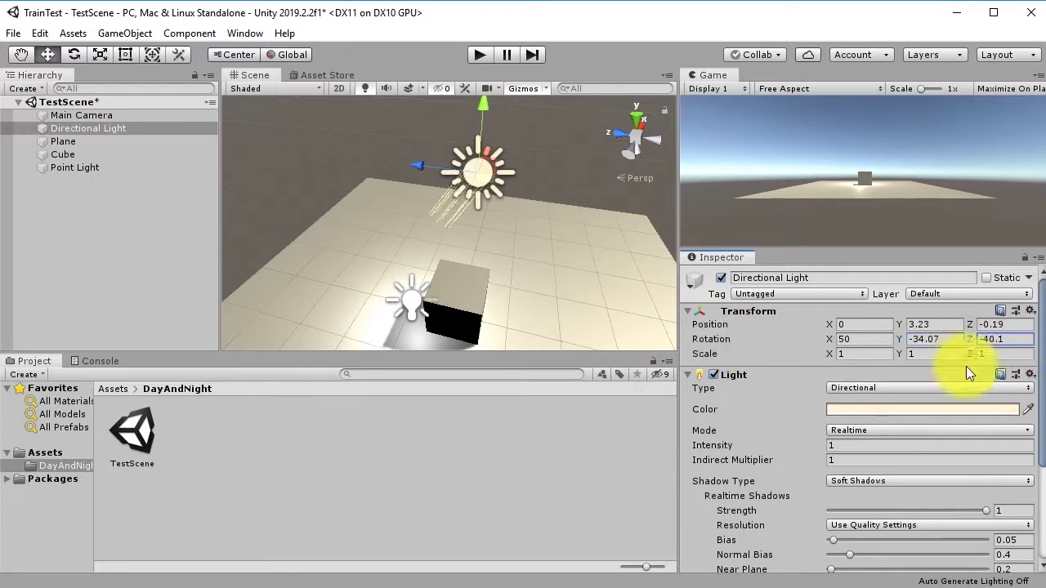
drag(836, 339, 500, 180)
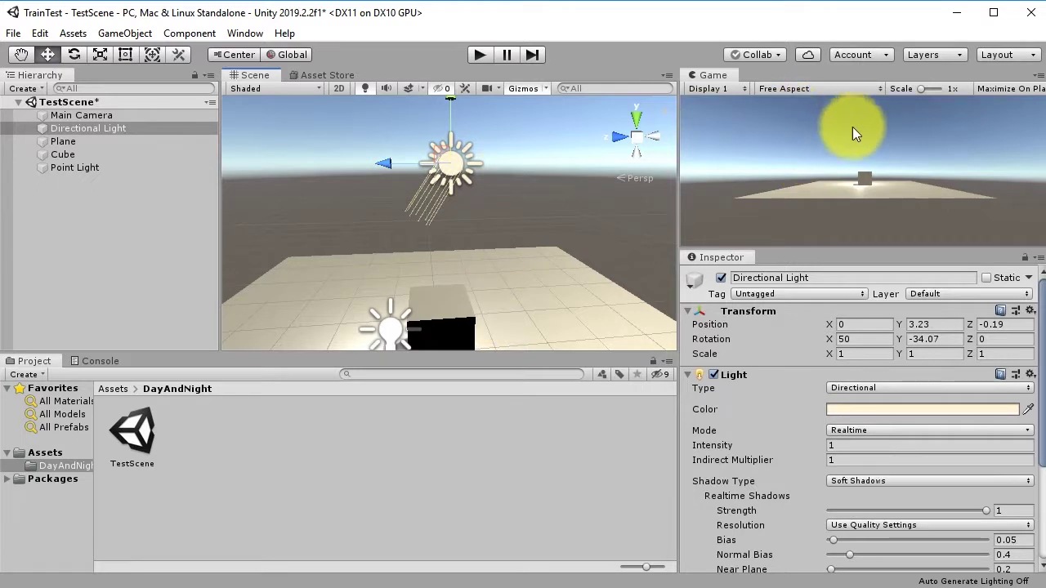
click(331, 456)
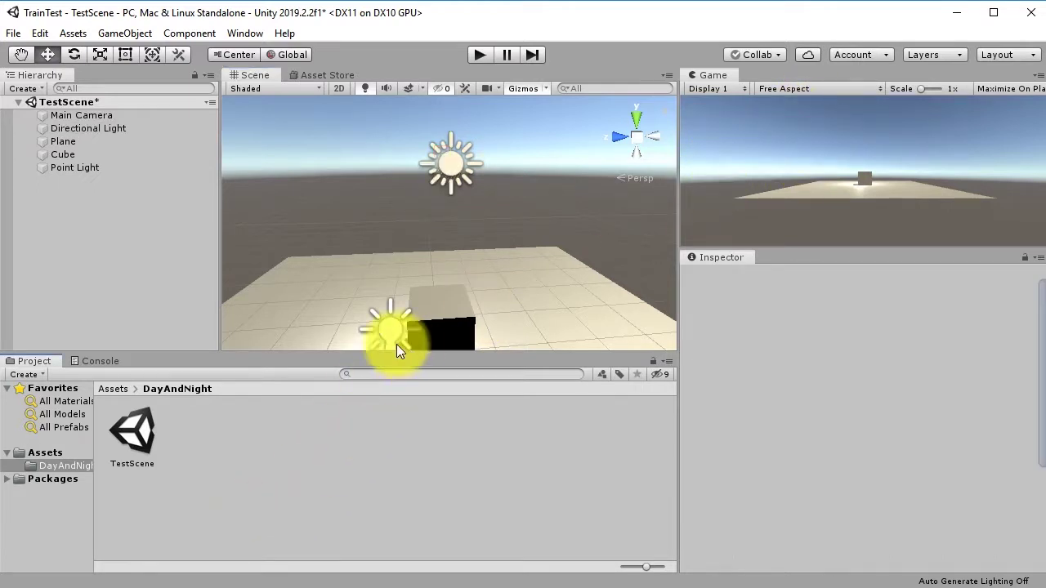
key(ctrl+s)
Step: Create a new material named Sky in the DayAndNight folder
right_click(229, 440)
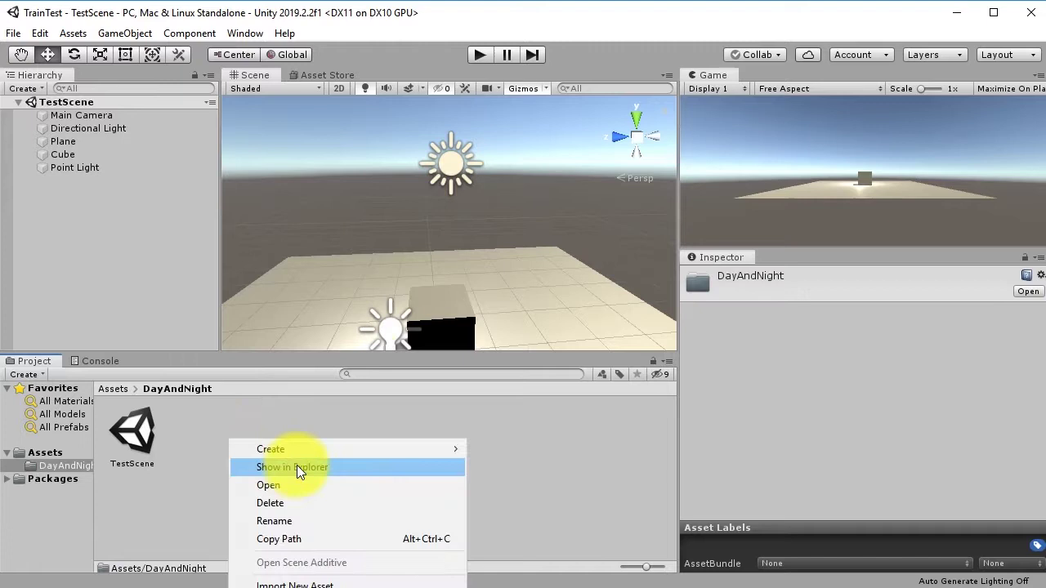
click(281, 421)
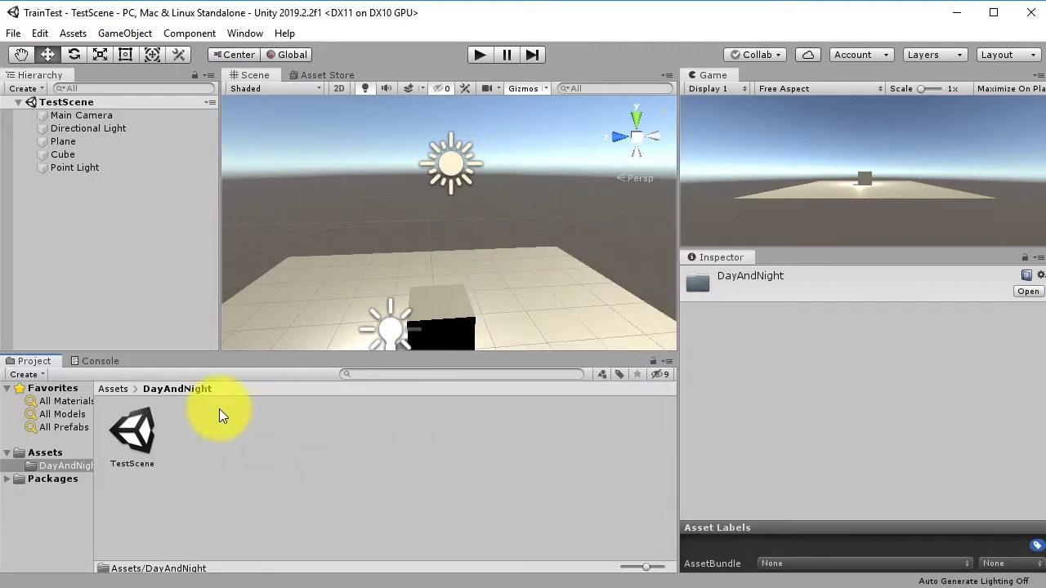
right_click(219, 408)
click(266, 422)
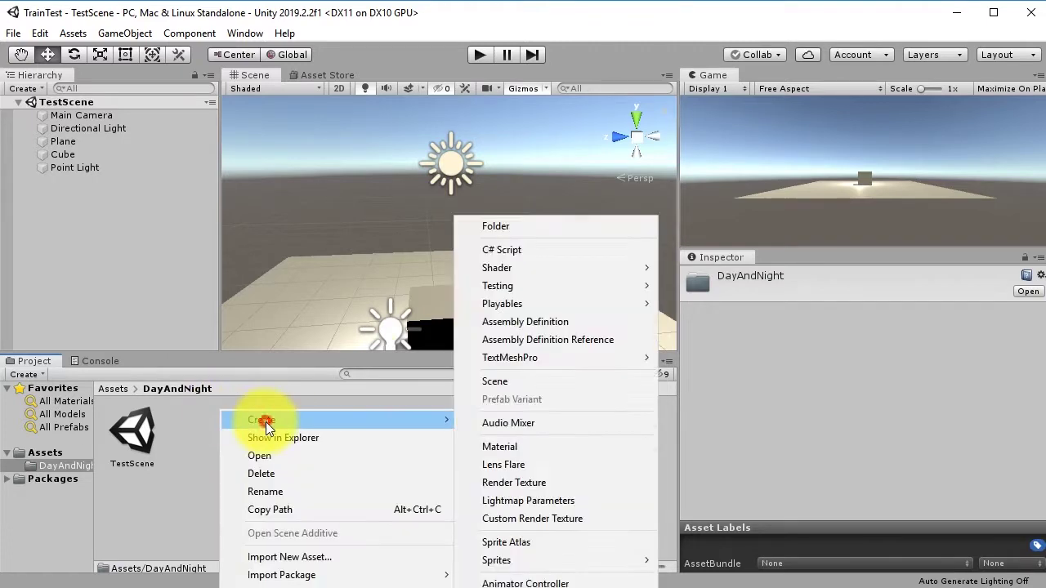
click(505, 447)
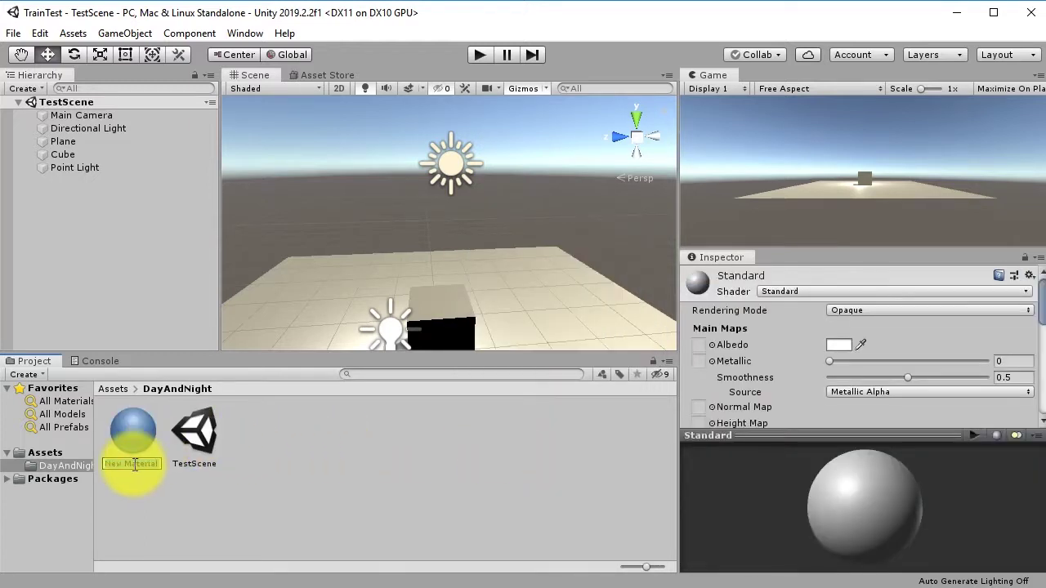
text(Sky)
key(Return)
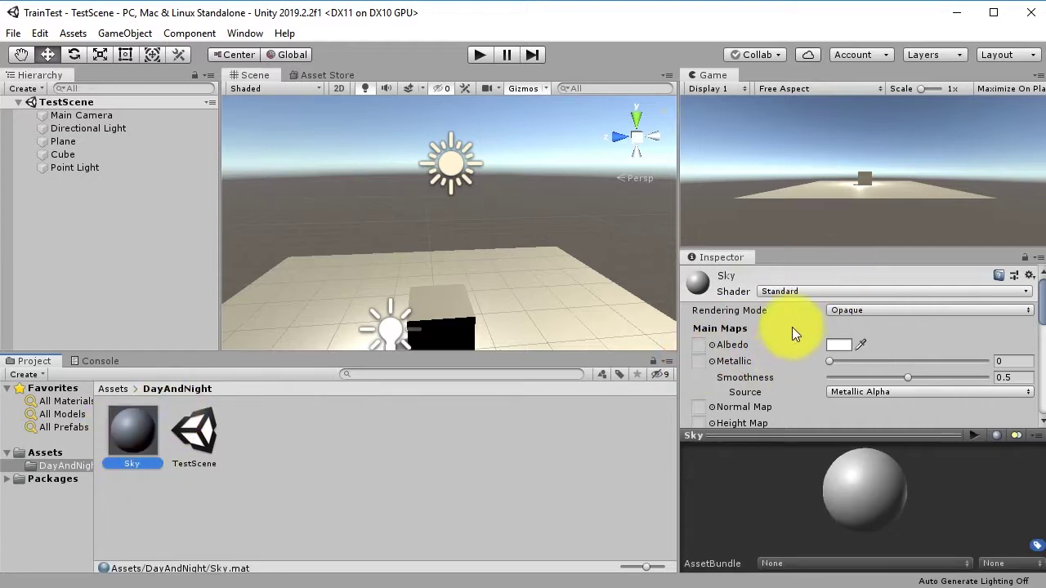
Step: Change the Sky material's shader to Skybox/Procedural
click(789, 291)
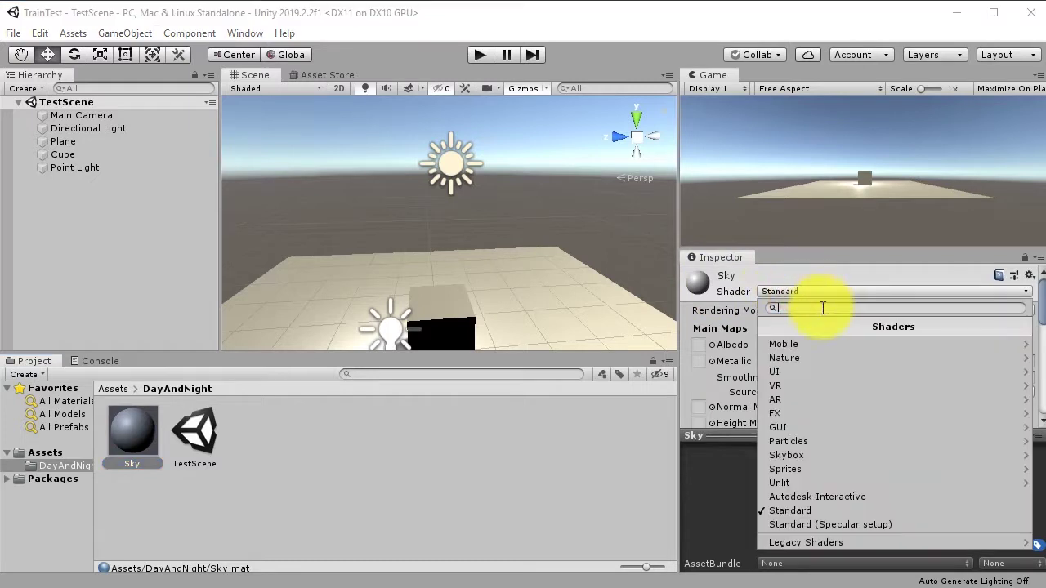
click(809, 453)
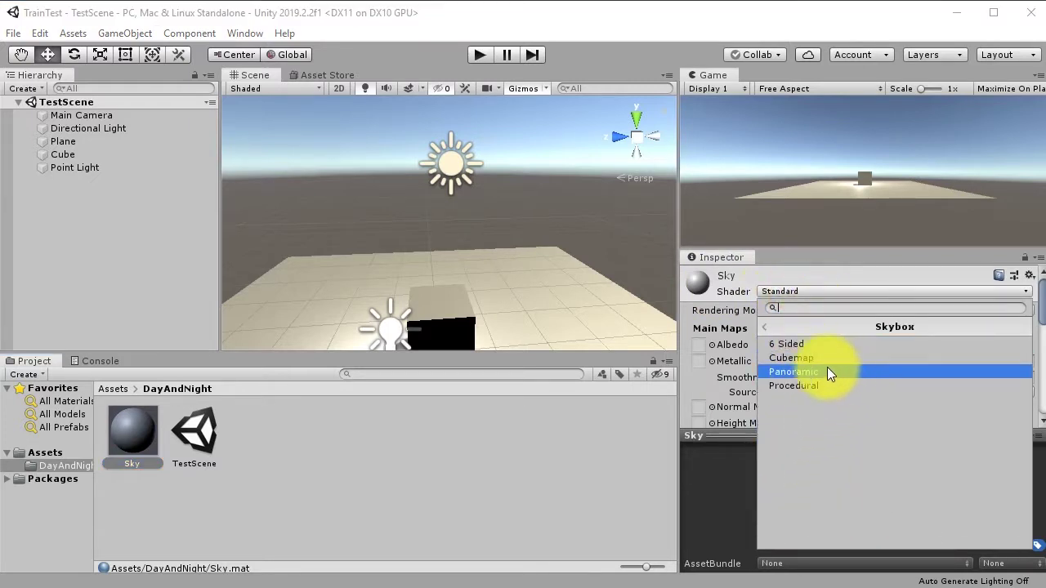
click(815, 387)
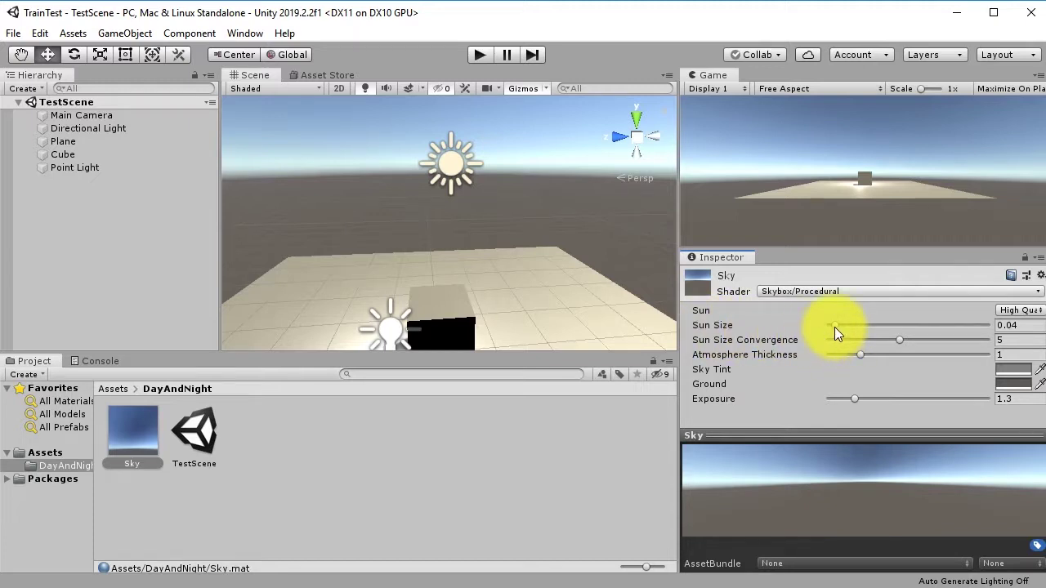
Step: Set the Sky material's Sun Size to about 0.118 and inspect the sun in the material preview
drag(855, 527, 878, 477)
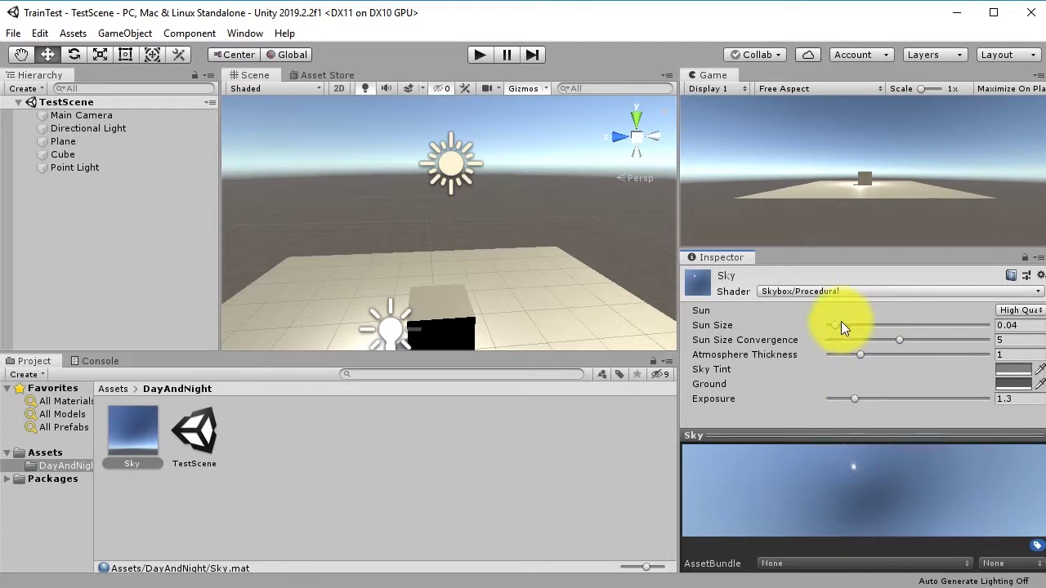
drag(836, 325, 849, 326)
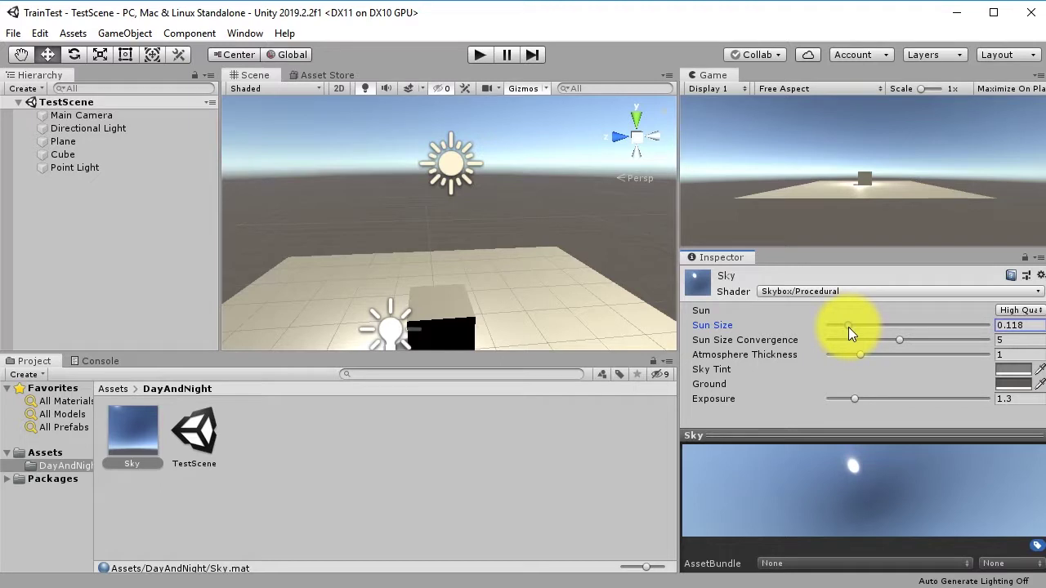
drag(820, 450, 888, 465)
Step: Try different X rotations on the directional light to shift the sun across the sky, leaving X at 107.5
click(451, 167)
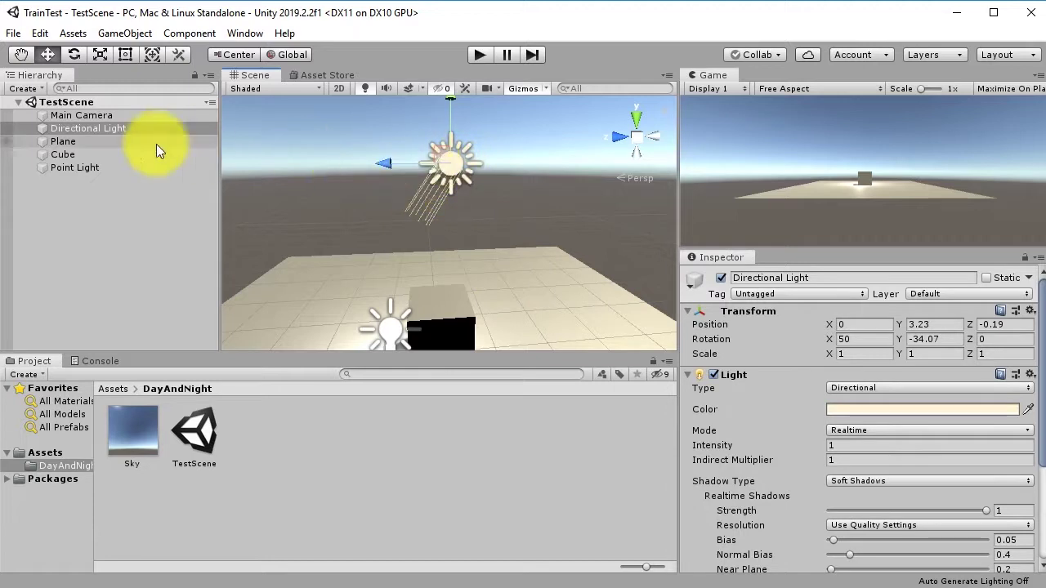
drag(828, 340, 982, 324)
alt+drag(487, 265, 554, 224)
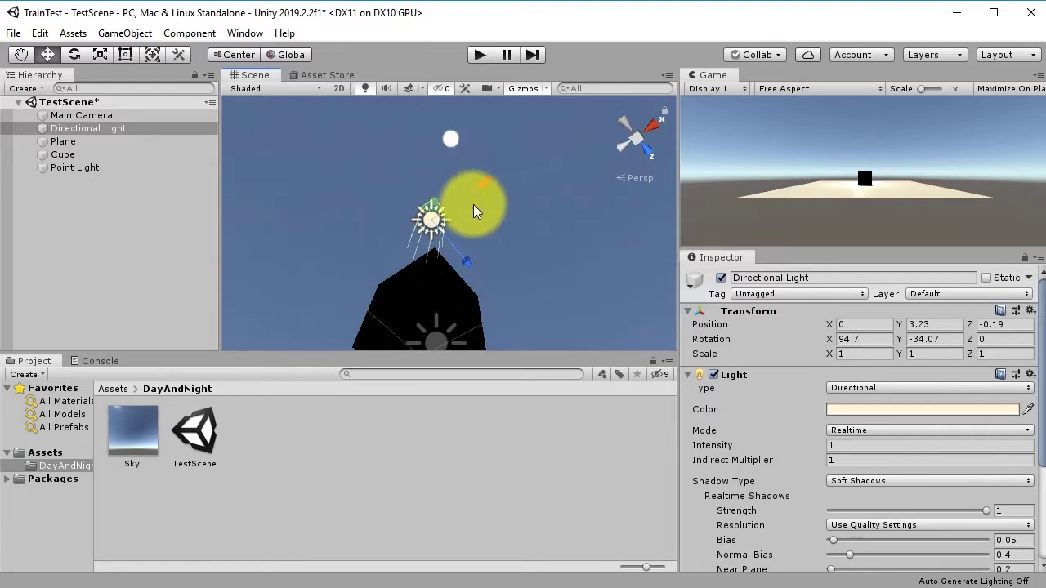
drag(837, 340, 909, 349)
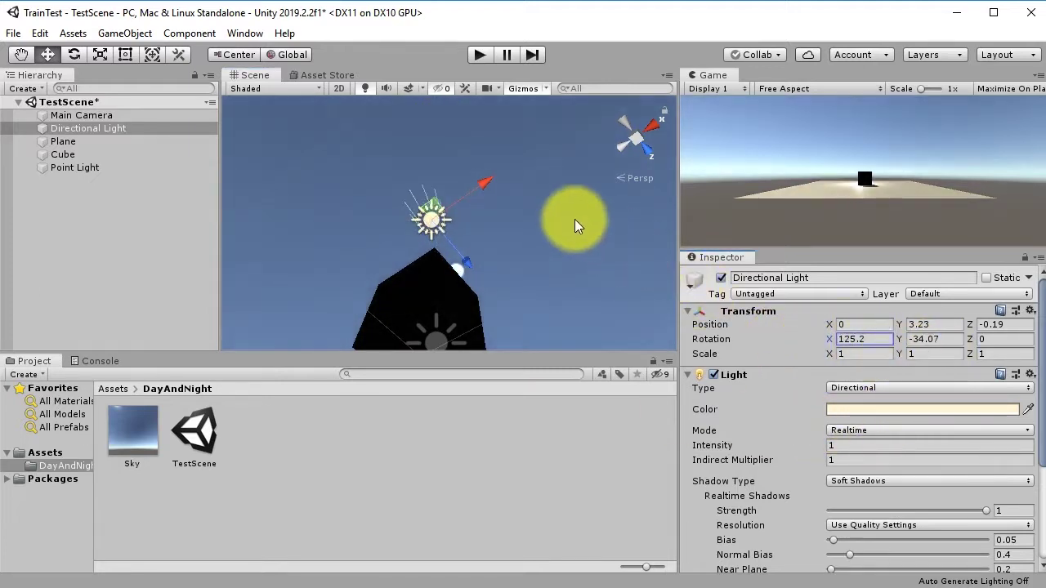
alt+drag(514, 180, 445, 323)
drag(830, 349, 985, 344)
alt+drag(579, 240, 572, 324)
drag(830, 341, 531, 344)
right_drag(466, 245, 263, 257)
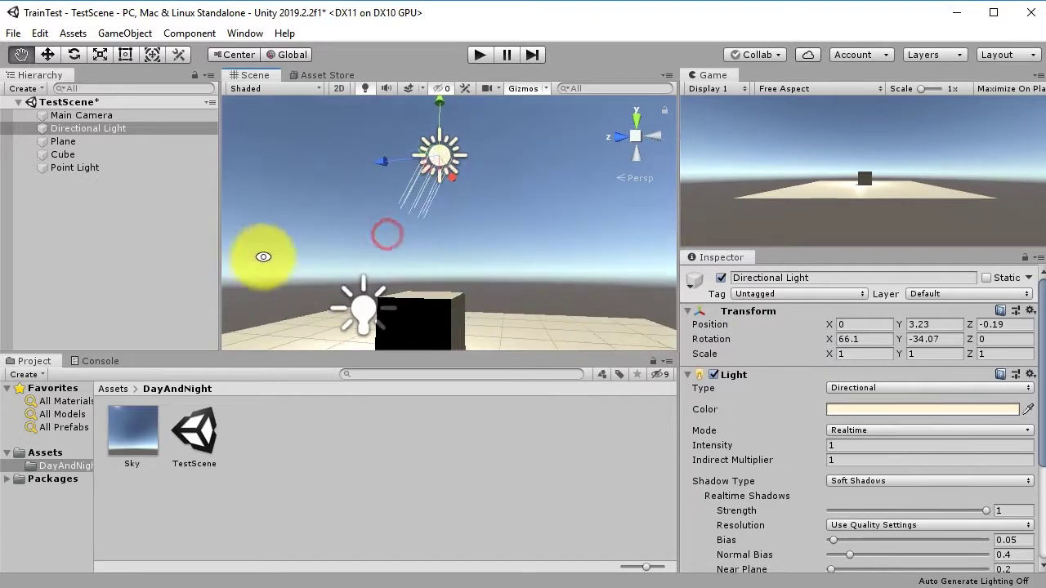
drag(827, 339, 768, 351)
right_drag(611, 269, 243, 250)
mouse_move(830, 347)
mouse_down()
mouse_move(1045, 344)
mouse_move(5, 344)
mouse_move(1014, 344)
mouse_move(883, 299)
mouse_move(867, 318)
mouse_move(32, 319)
mouse_move(1029, 319)
mouse_move(513, 310)
mouse_move(340, 432)
mouse_up()
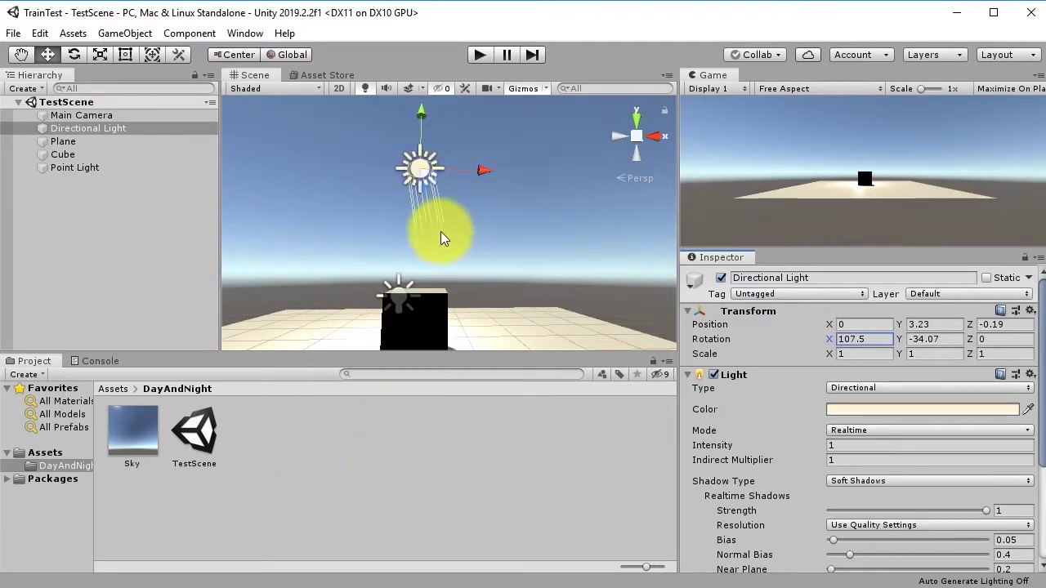
Step: Rename the directional light to Sun
click(454, 213)
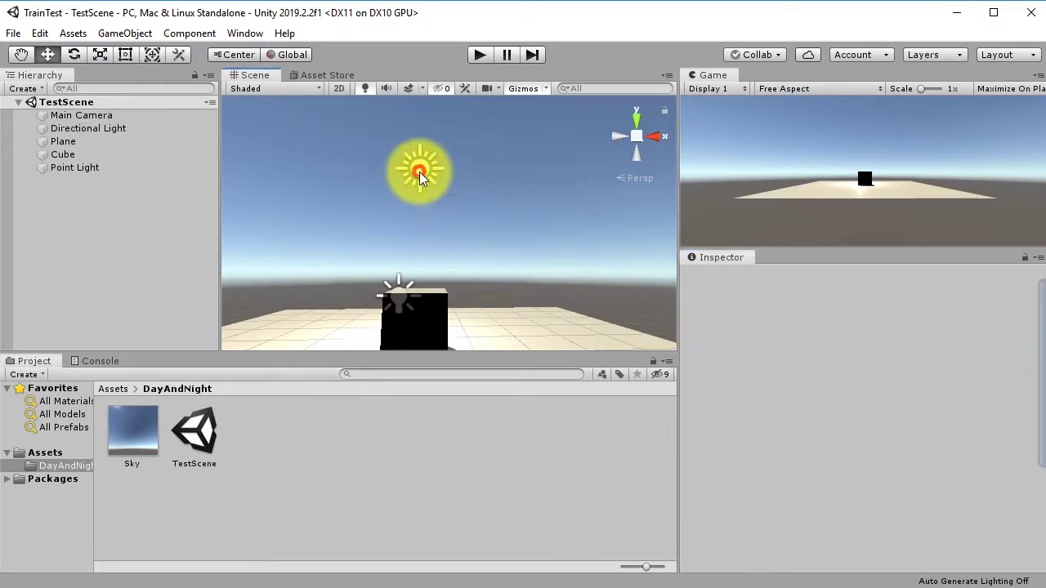
click(420, 171)
click(91, 129)
click(82, 115)
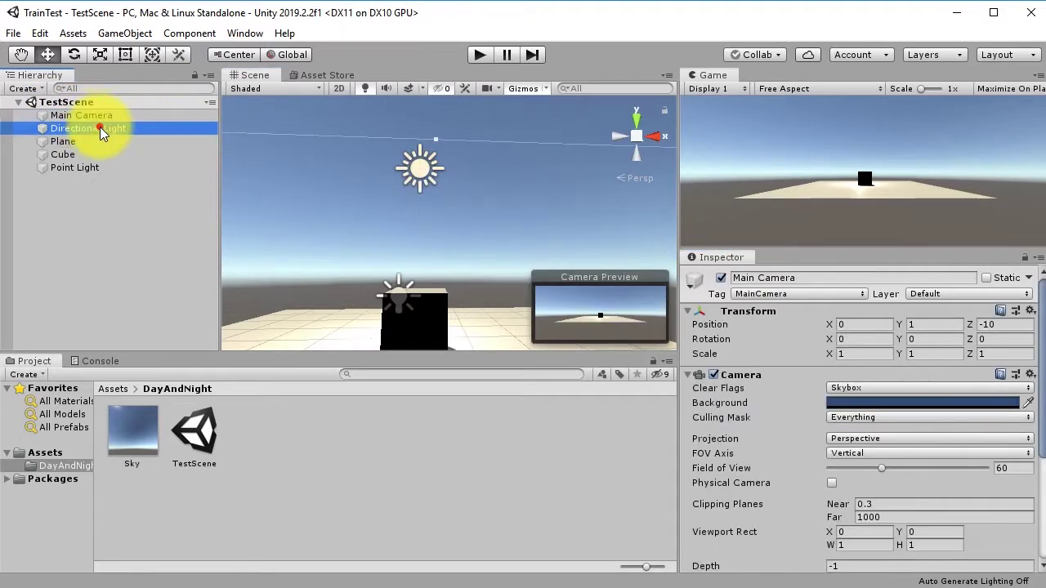
click(86, 129)
click(81, 129)
text(S)
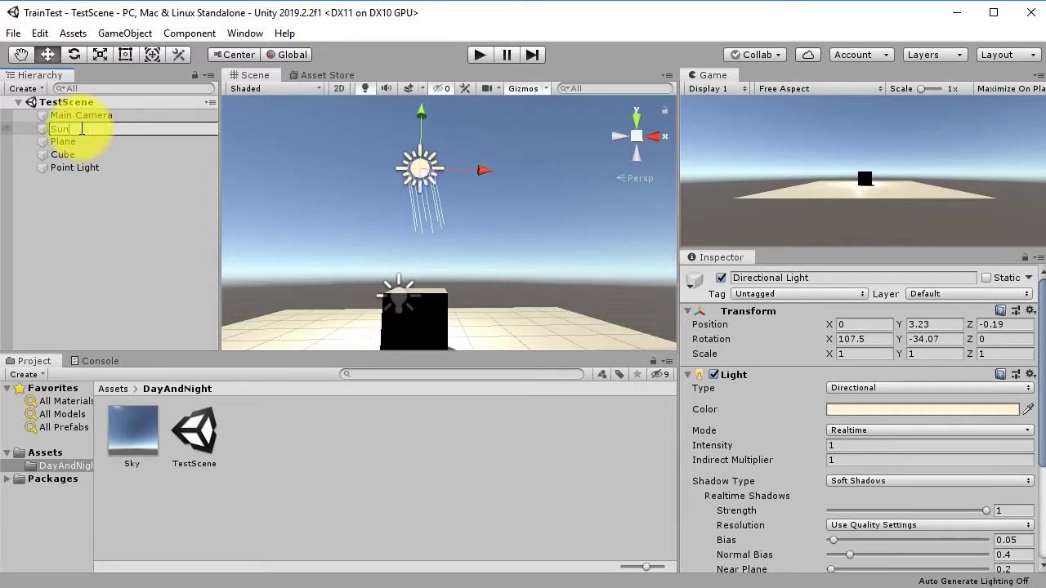
text(un)
key(Return)
Step: Set the Sun light's X and Y rotation to 0
alt+drag(502, 291, 661, 299)
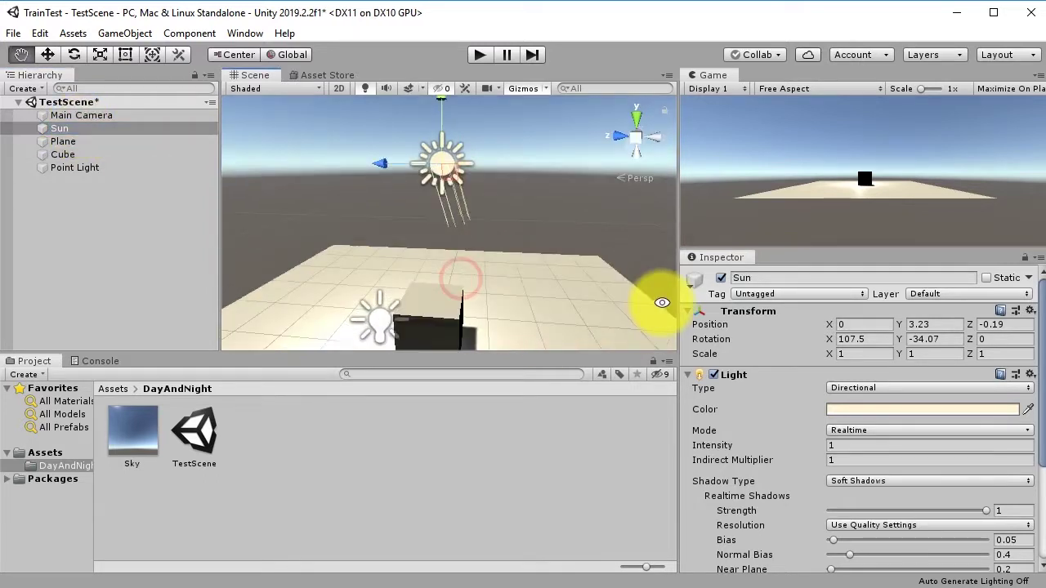
click(876, 339)
text(0)
key(Tab)
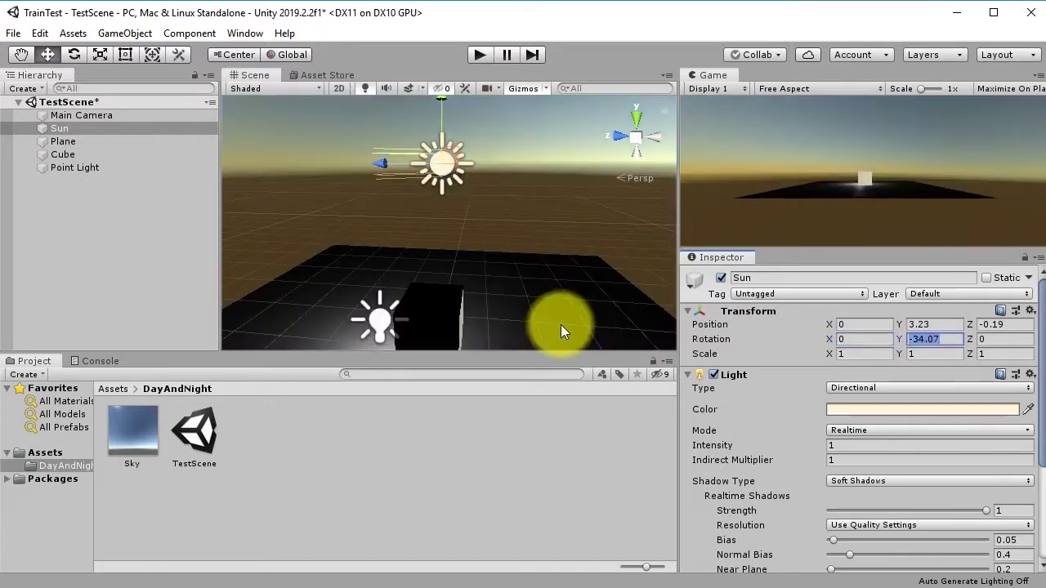
text(0)
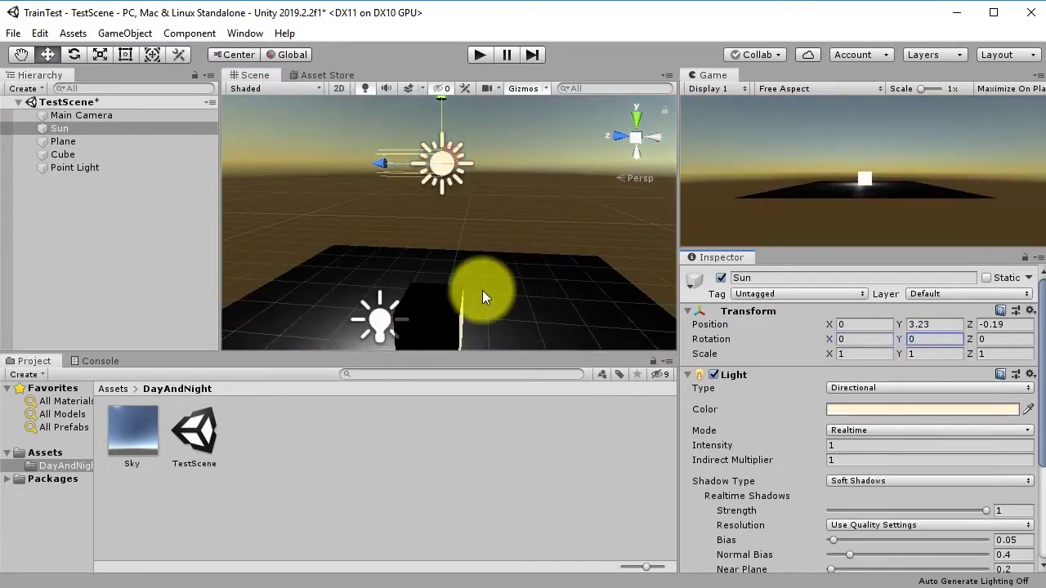
Step: Turn the Sun light around its X axis to about 4.914 degrees with the Rotate tool
alt+drag(479, 291, 466, 207)
click(79, 55)
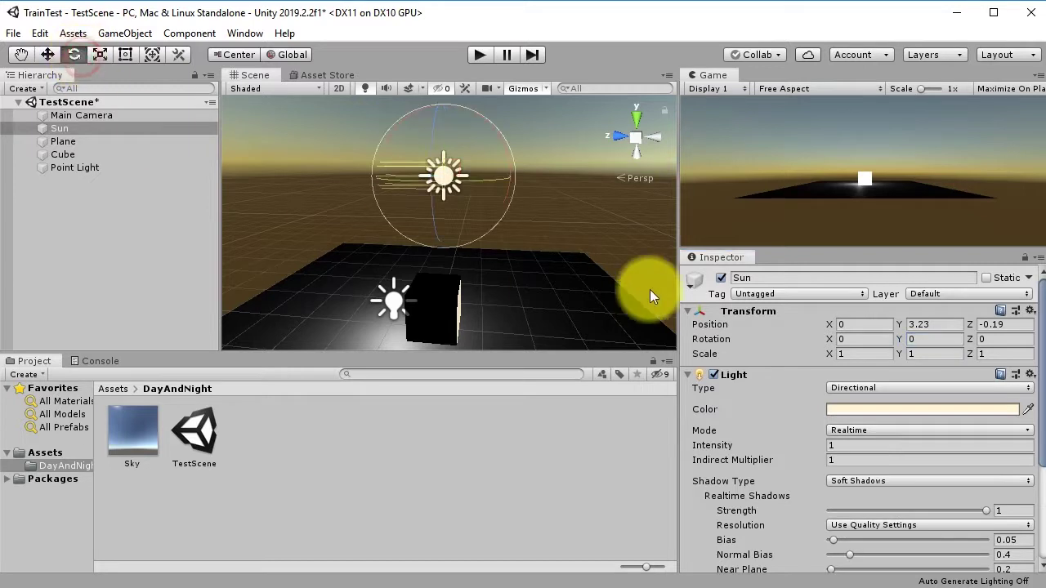
drag(500, 140, 459, 104)
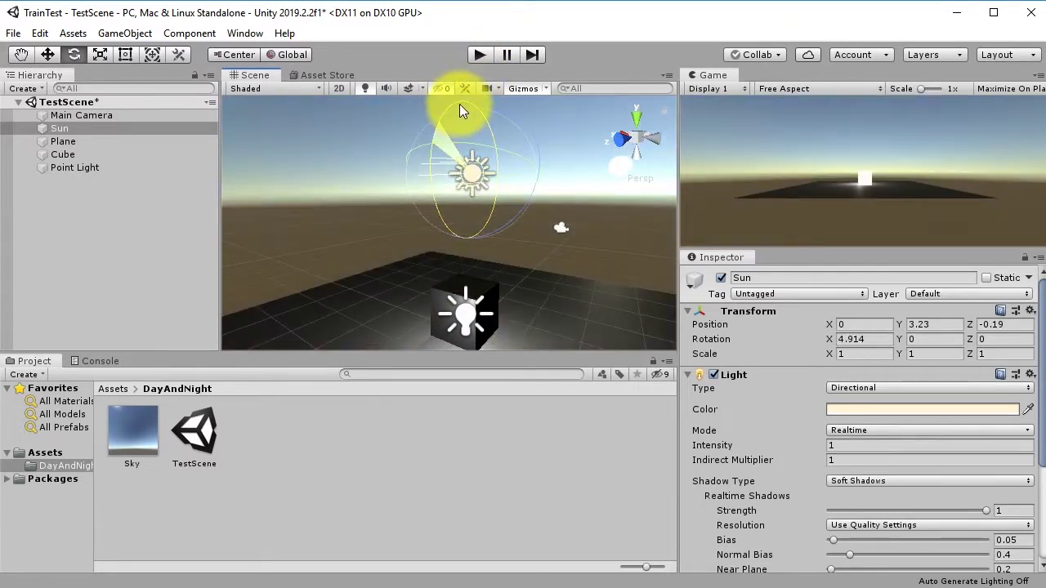
Step: Open the Animation window for the Sun object and reposition it over the editor
click(67, 129)
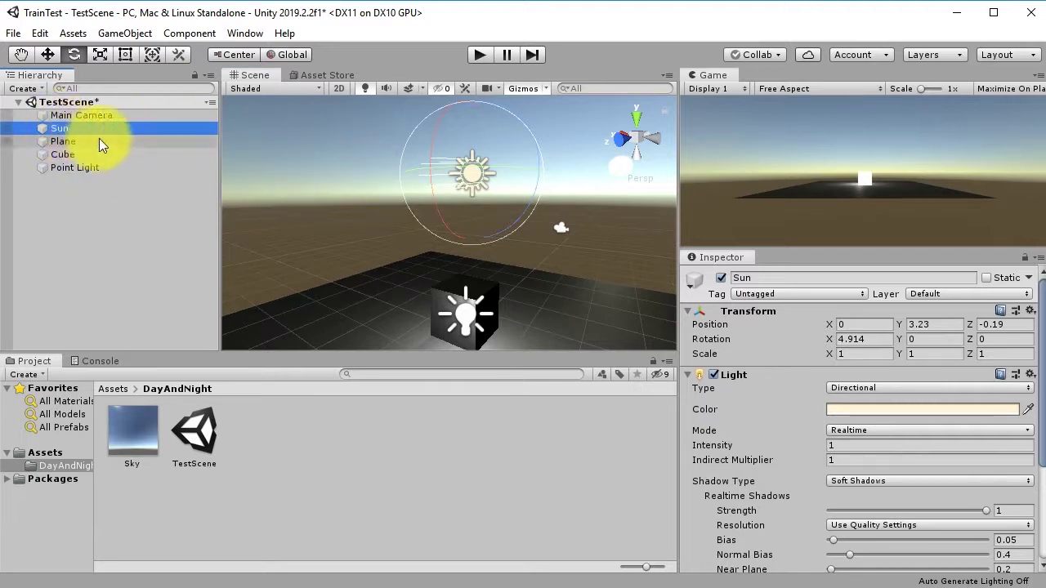
click(245, 36)
mouse_move(325, 245)
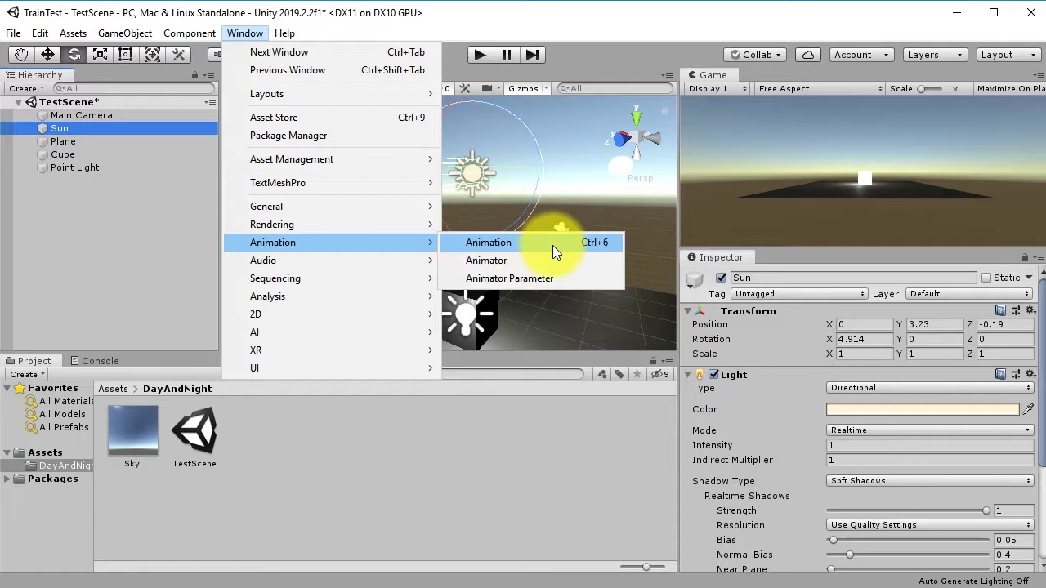
click(519, 243)
drag(581, 360, 513, 81)
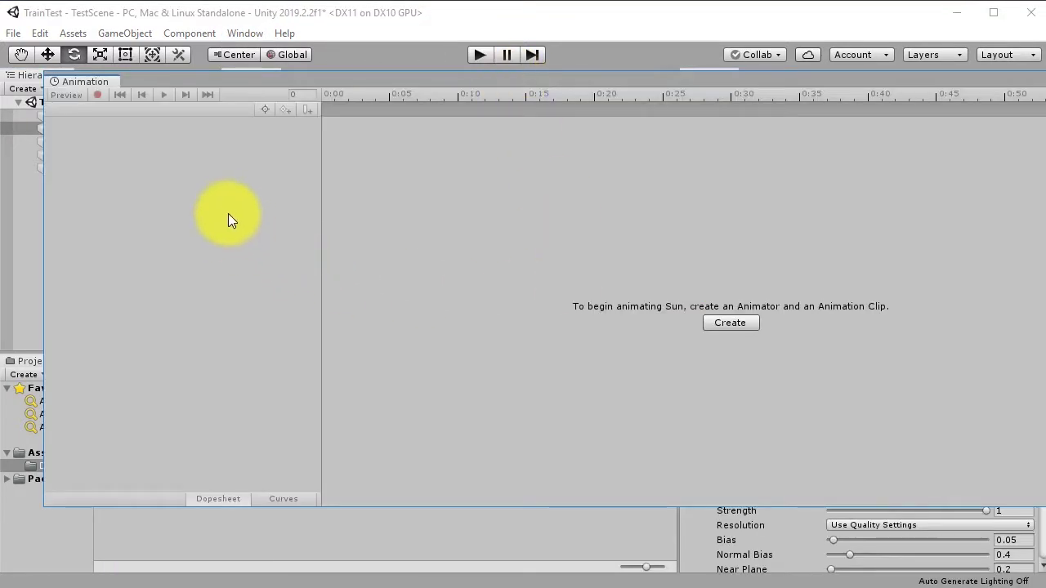
drag(373, 80, 466, 102)
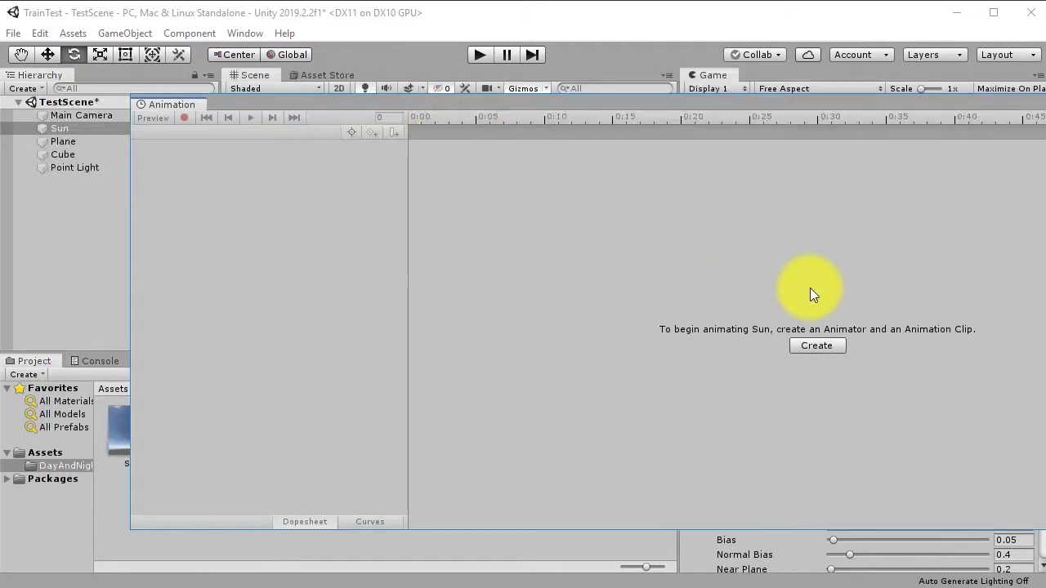
Step: Create an animation clip for the Sun and save it as SunAnimation.anim in the DayAndNight folder
click(817, 346)
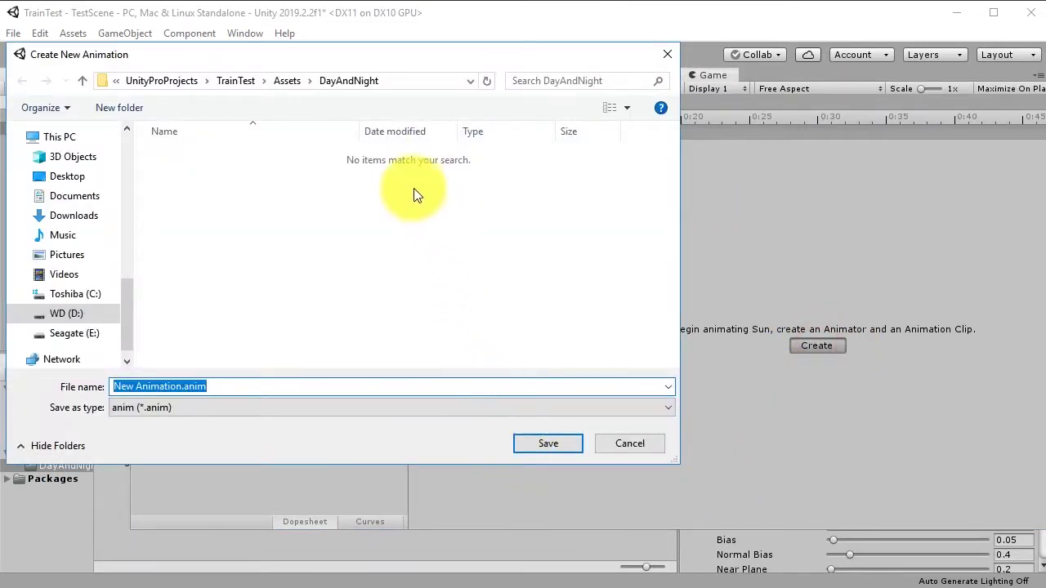
click(245, 386)
click(83, 386)
click(168, 385)
drag(182, 386, 113, 386)
text(Sun)
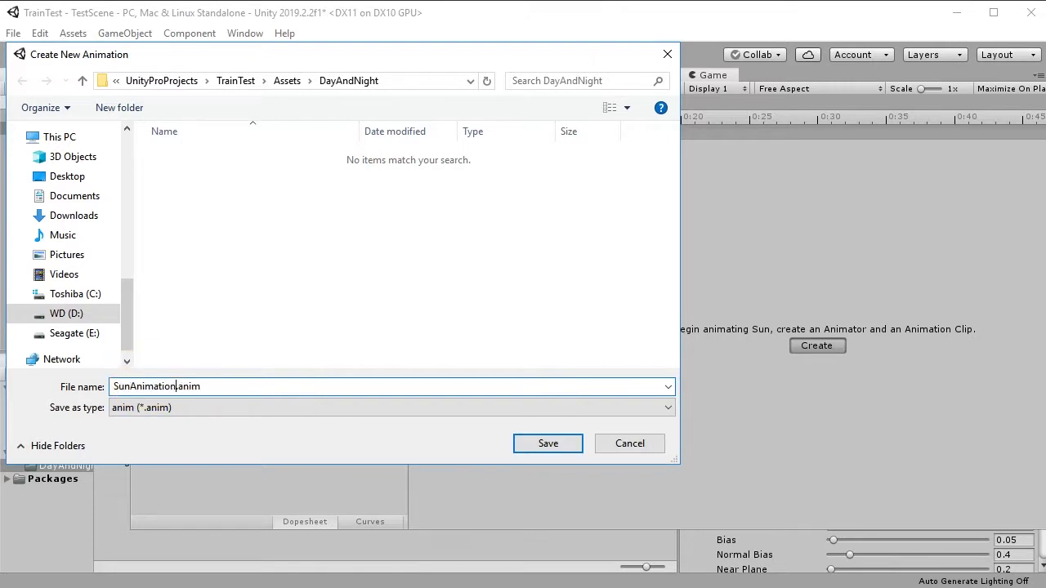
click(546, 447)
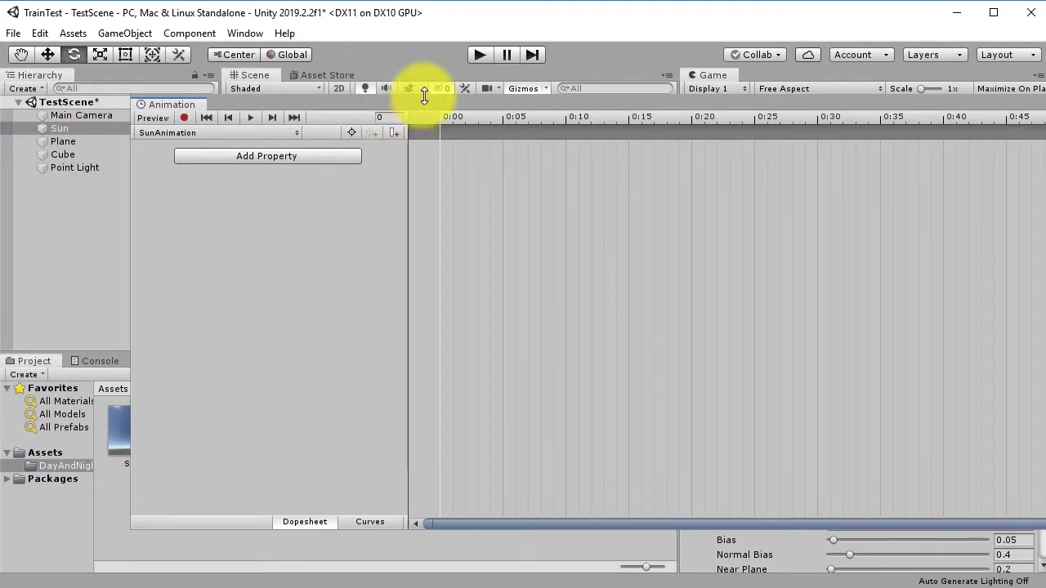
Step: Add the Transform Rotation property to the SunAnimation clip, keeping the scene view uncovered
drag(486, 106, 442, 310)
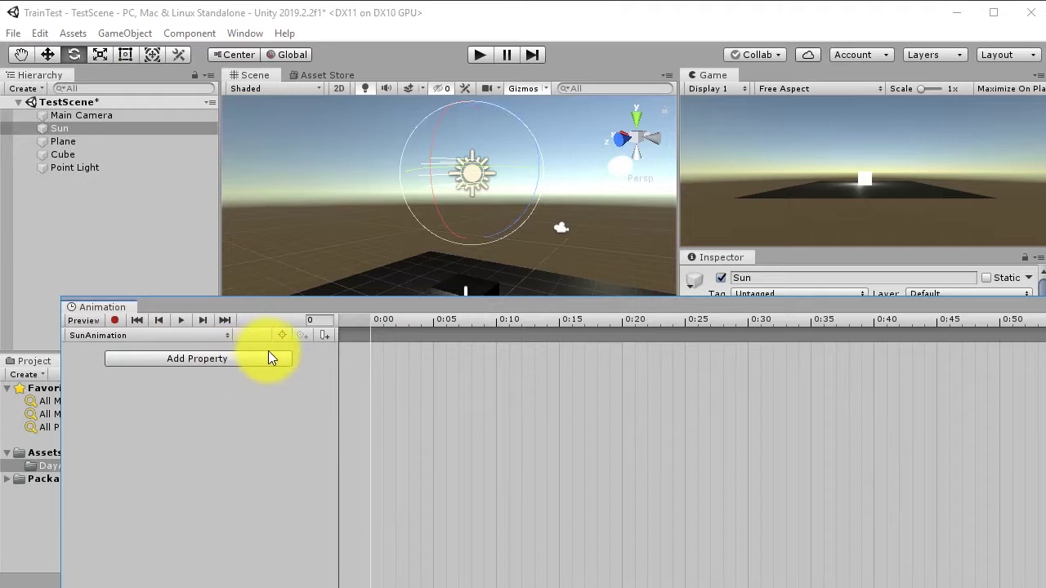
click(209, 360)
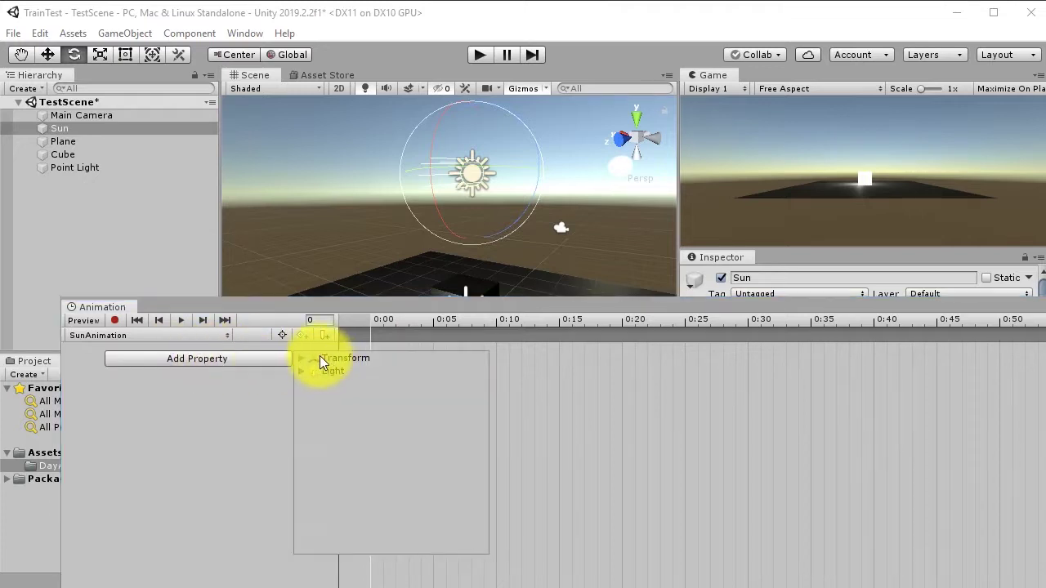
click(301, 359)
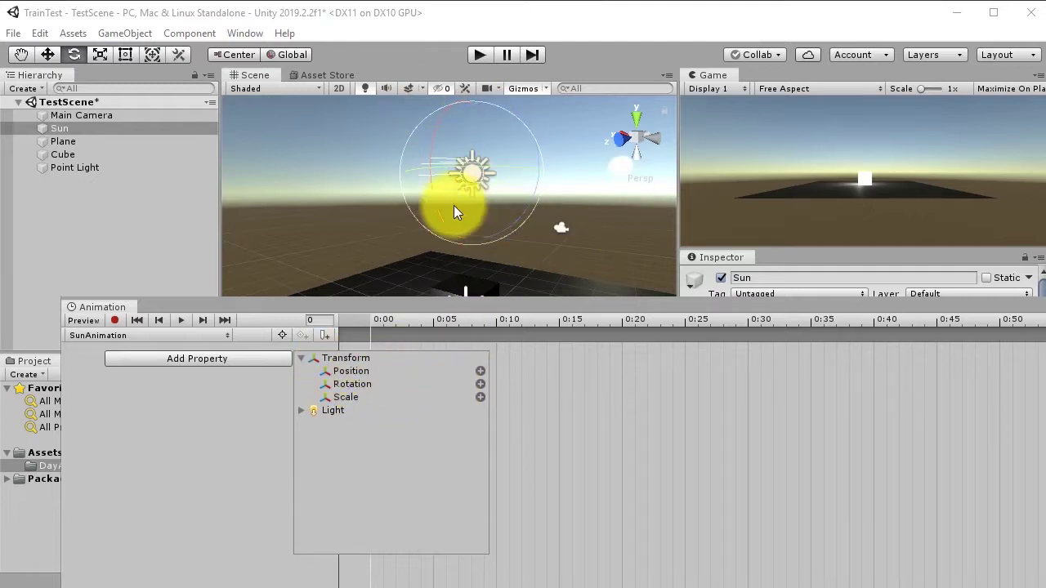
click(481, 384)
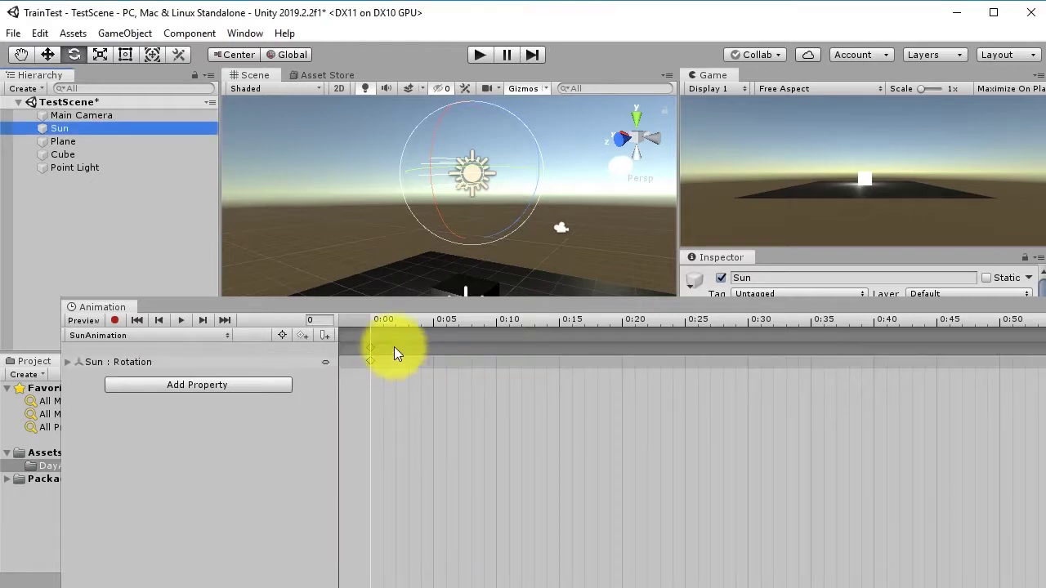
Step: Scrub through the SunAnimation timeline between its start and end keyframes, preview the playback, and show a longer time range
drag(384, 319, 881, 339)
drag(817, 303, 725, 306)
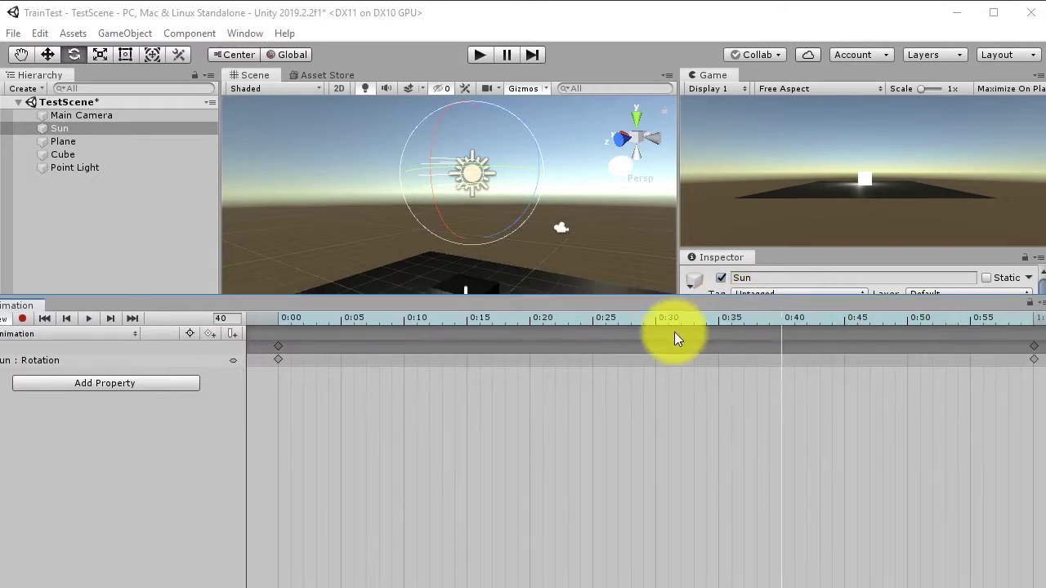
drag(322, 317, 1040, 344)
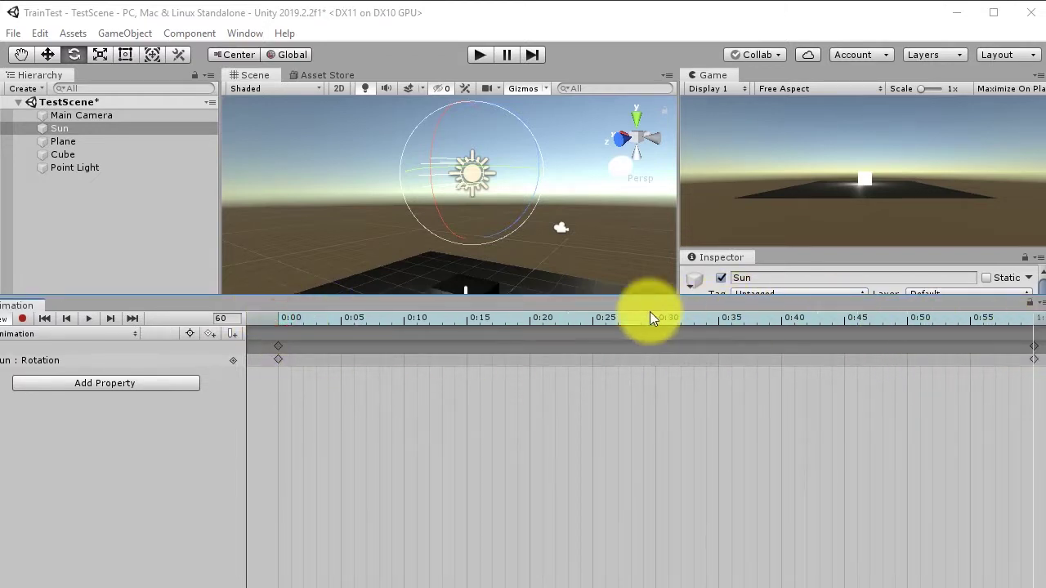
drag(590, 315, 225, 339)
drag(298, 318, 160, 352)
click(79, 318)
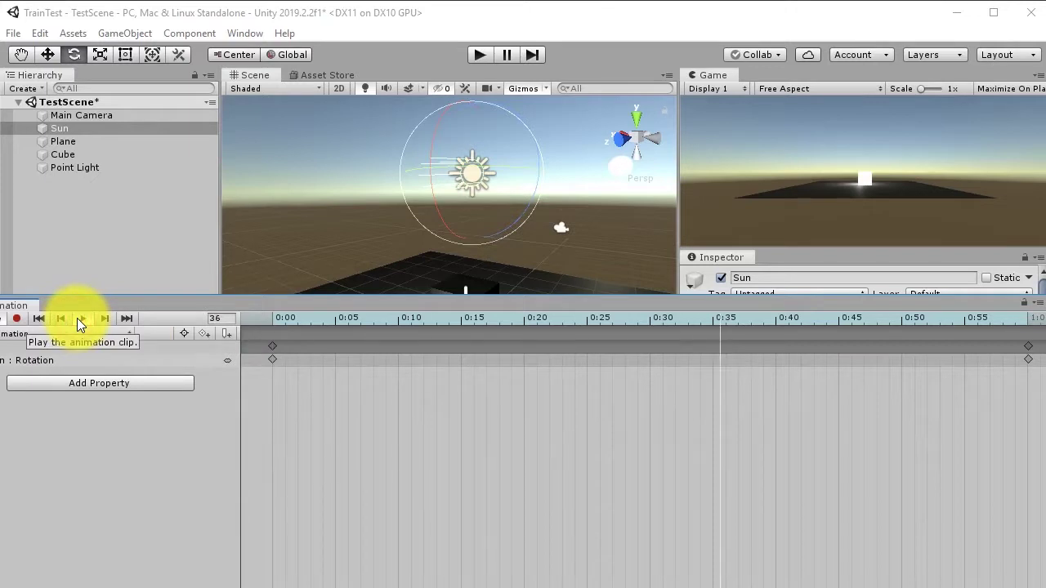
click(79, 319)
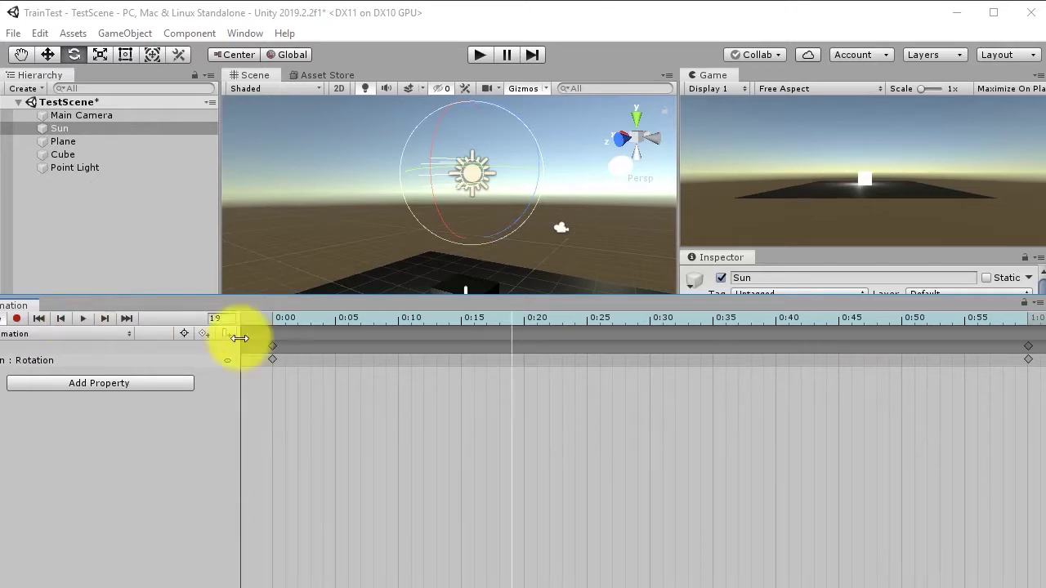
scroll(515, 413, down, 2)
scroll(515, 421, down, 5)
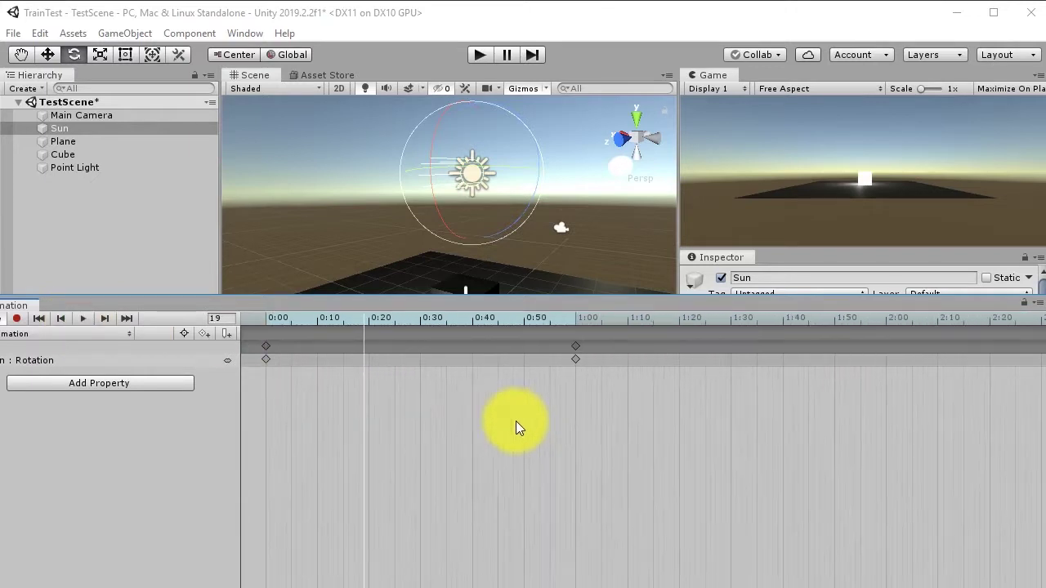
drag(279, 305, 348, 304)
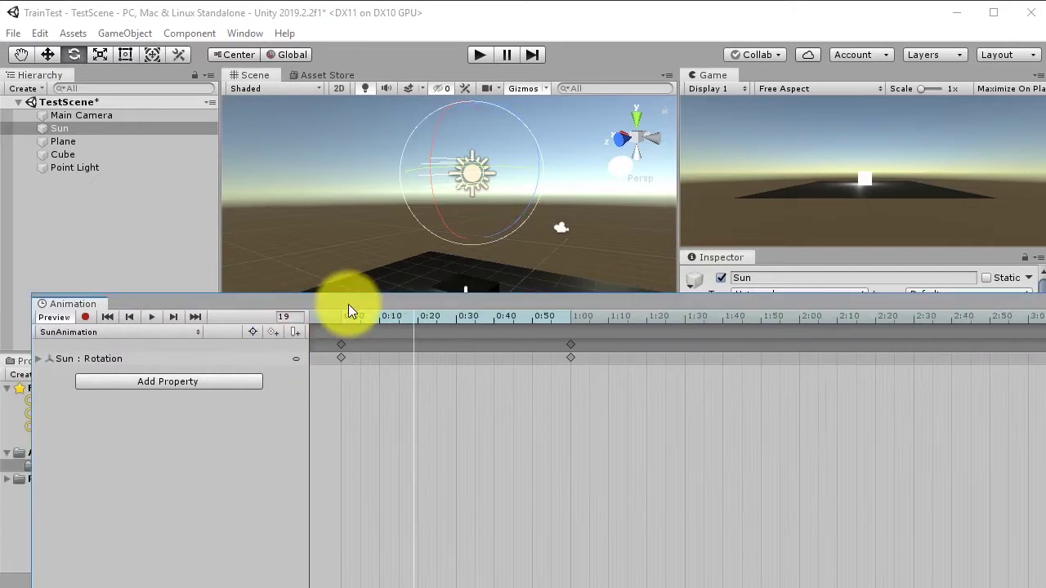
Step: Turn on keyframe recording for SunAnimation and rotate the Sun at frame 47 to record a middle rotation key
click(87, 318)
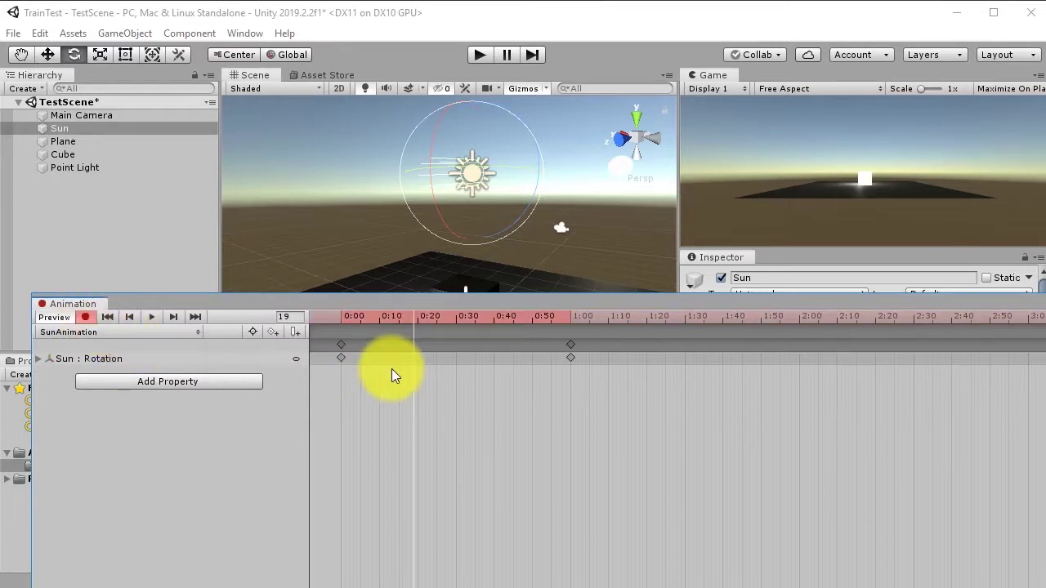
drag(409, 316, 247, 324)
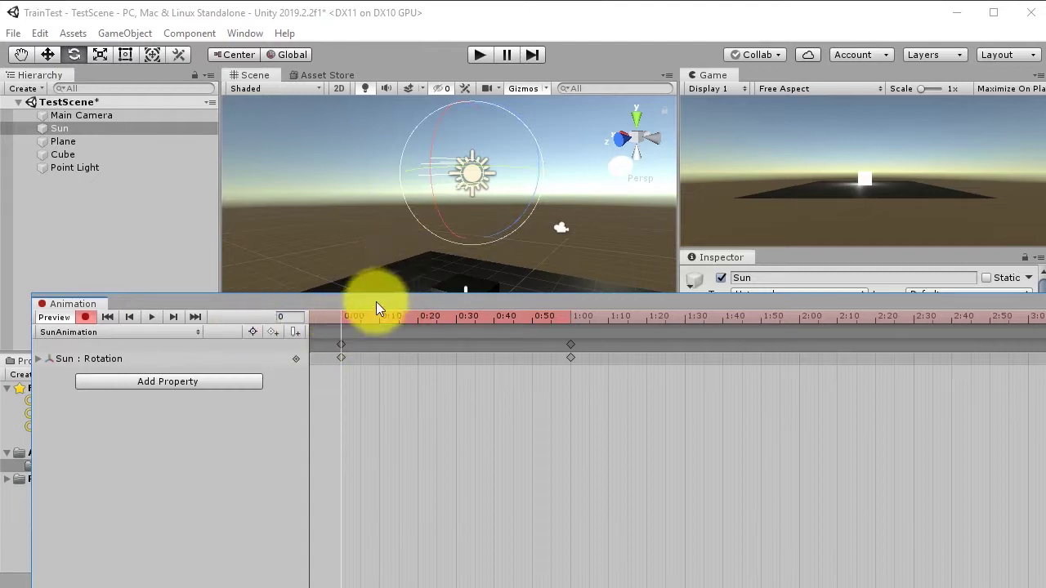
drag(352, 319, 522, 319)
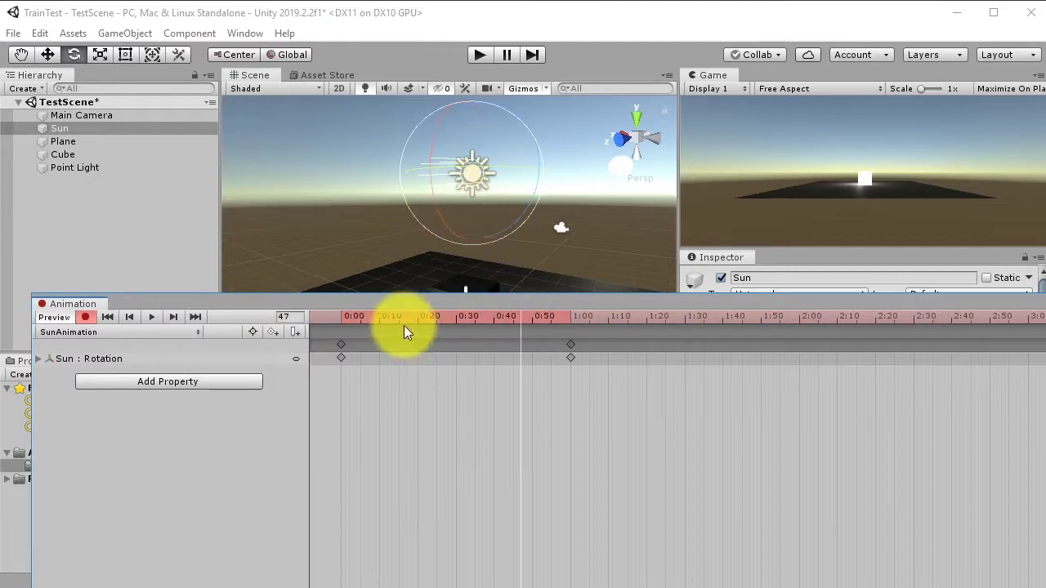
drag(437, 120, 661, 489)
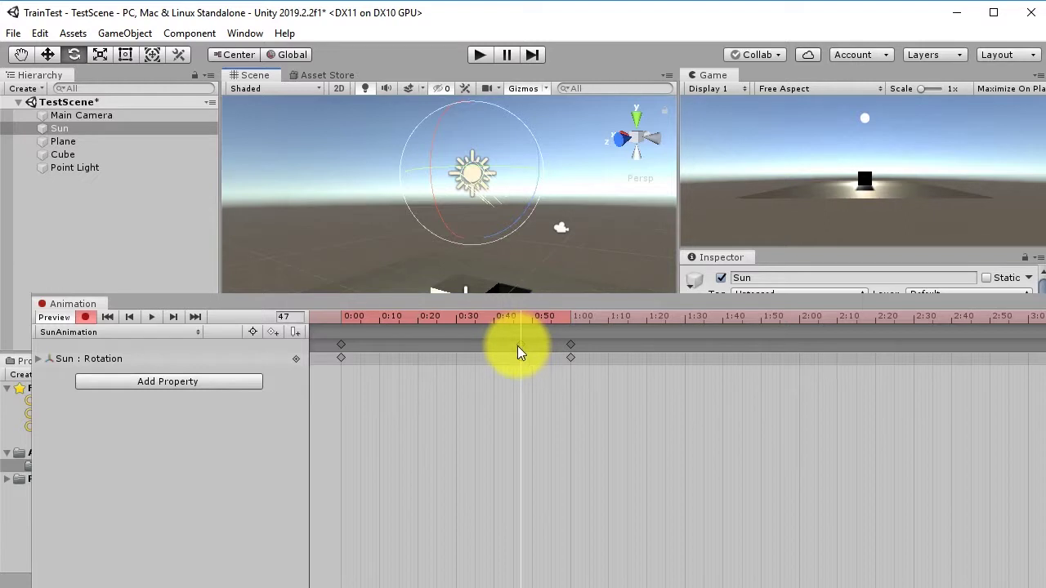
Step: Scrub the timeline from frame 0 to frame 42 and examine how the sunlight and shadows change around the cube
click(503, 320)
drag(479, 320, 258, 323)
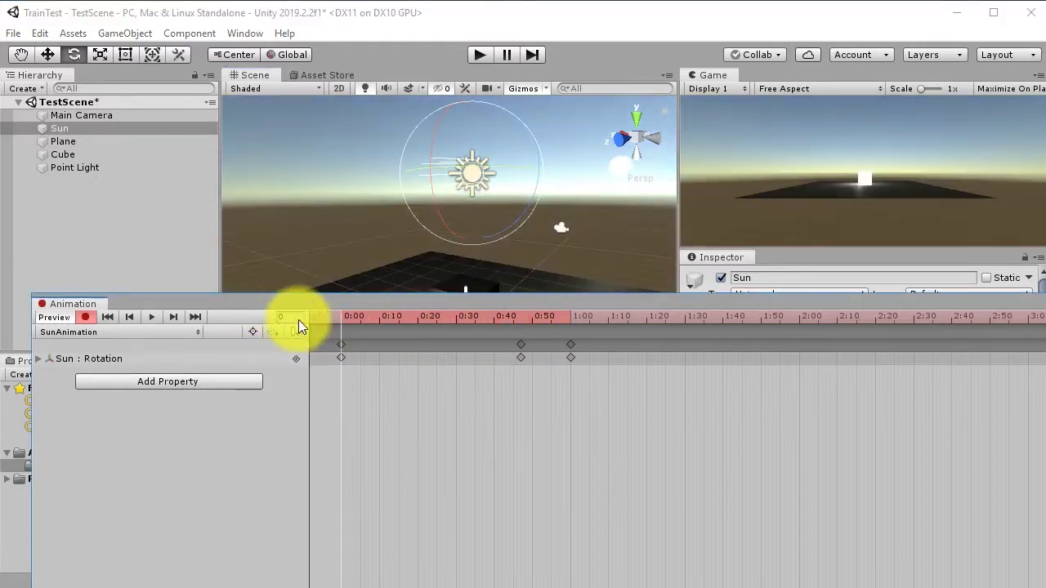
drag(348, 321, 407, 316)
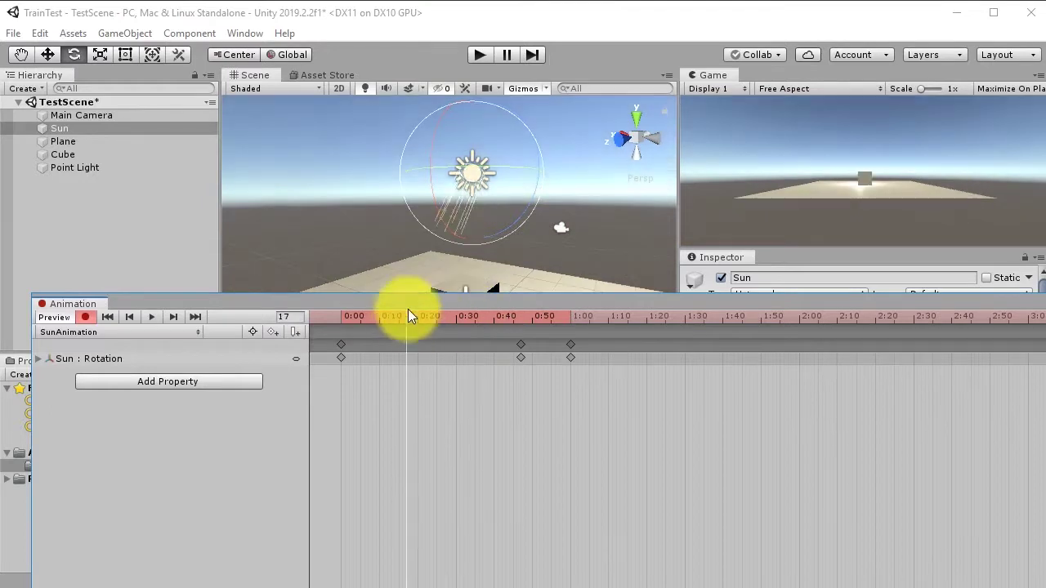
right_drag(488, 190, 438, 203)
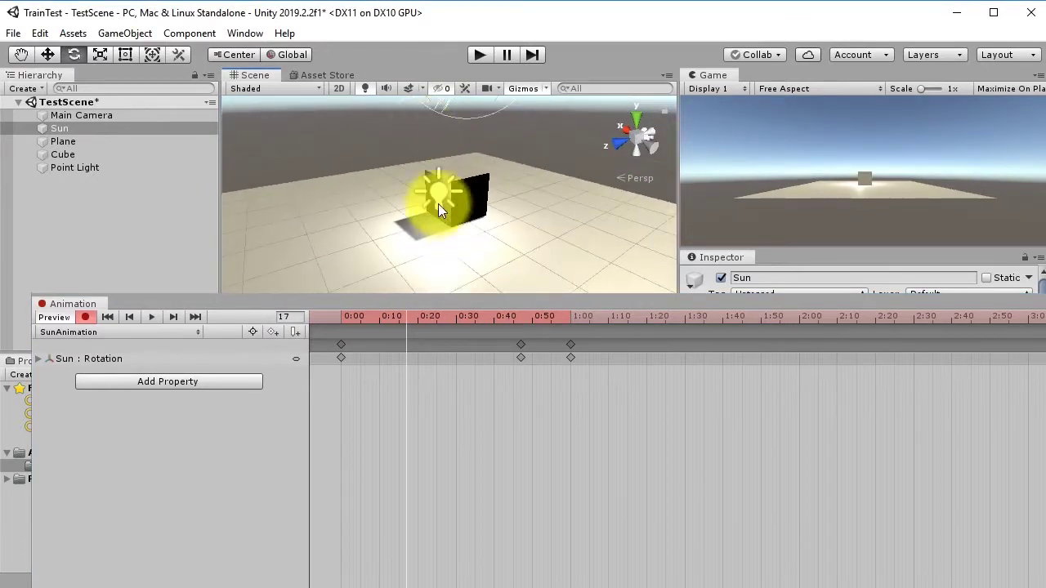
click(433, 338)
drag(406, 321, 500, 335)
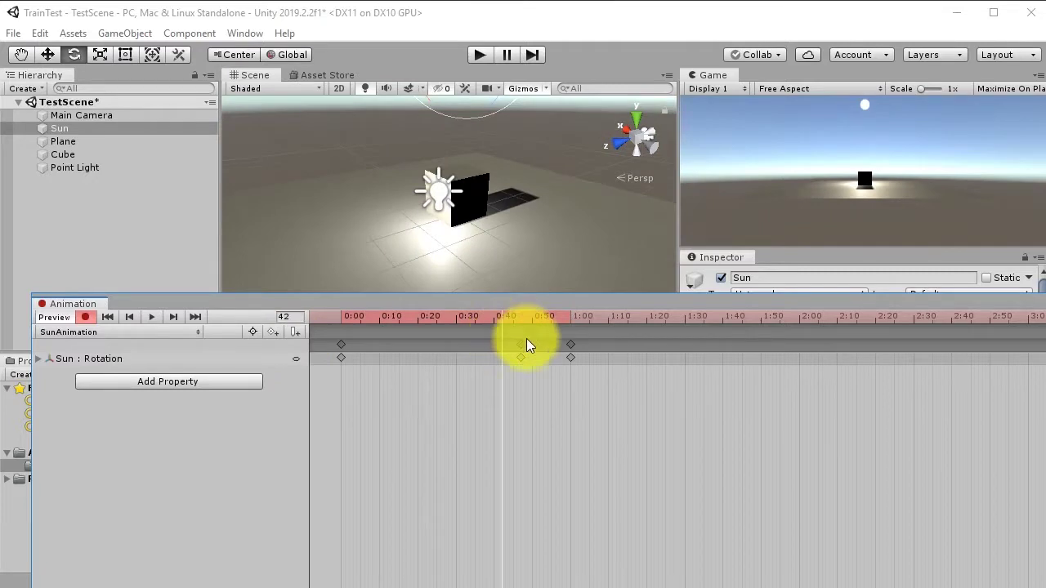
Step: Delete the middle rotation key at frame 47 from the SunAnimation clip
click(496, 318)
drag(523, 385, 499, 345)
key(Delete)
Step: At frame 0, rotate the Sun to about -3.71 degrees on X to record the clip's starting rotation
drag(428, 317, 241, 316)
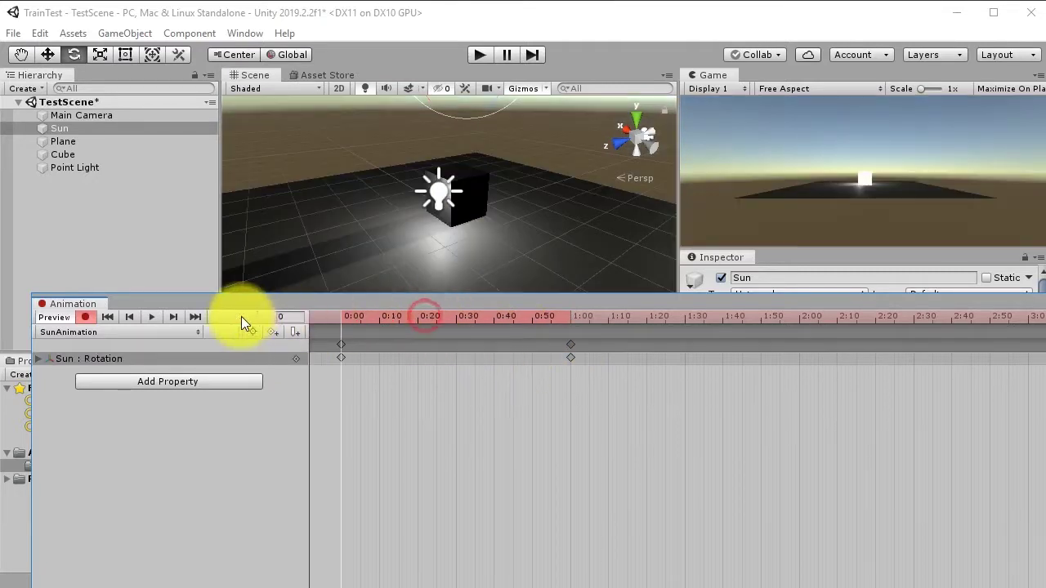
alt+drag(399, 242, 498, 188)
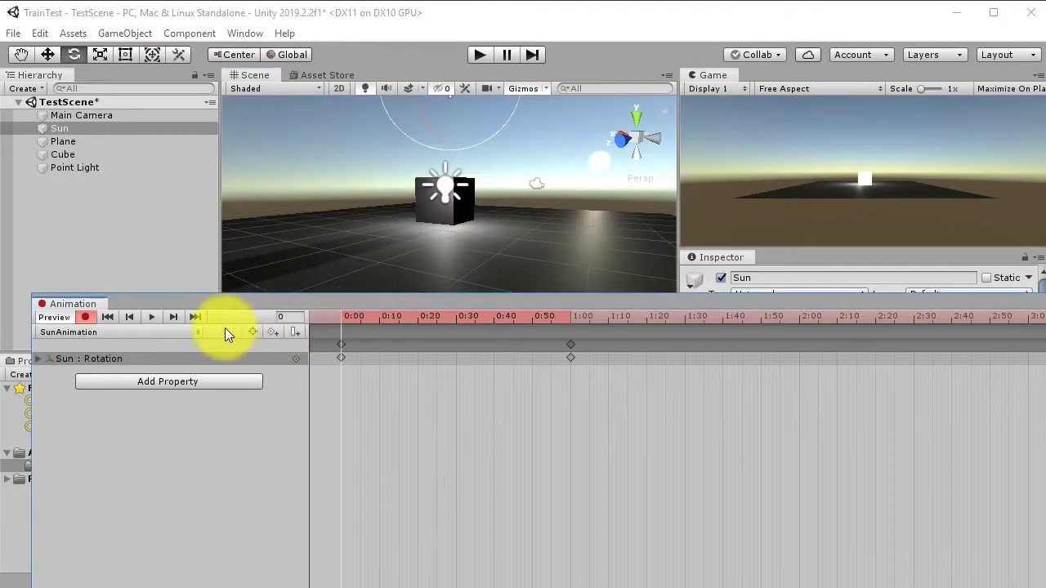
alt+drag(473, 186, 491, 226)
drag(405, 191, 381, 186)
click(372, 421)
Step: Copy the Sun's rotation key from frame 0 and paste it at frame 60 in place of the existing end key
drag(372, 421, 314, 340)
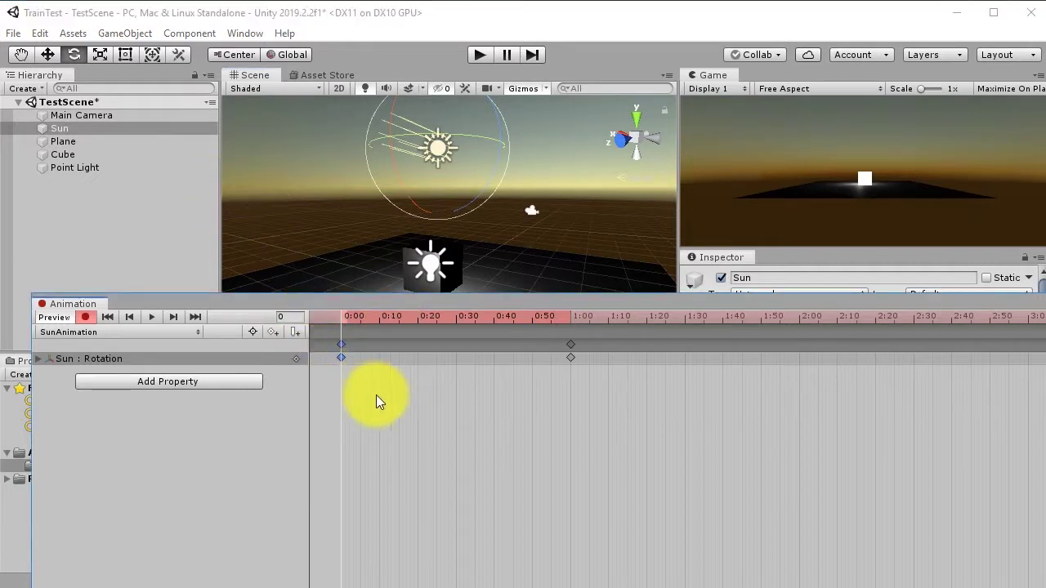
right_click(343, 357)
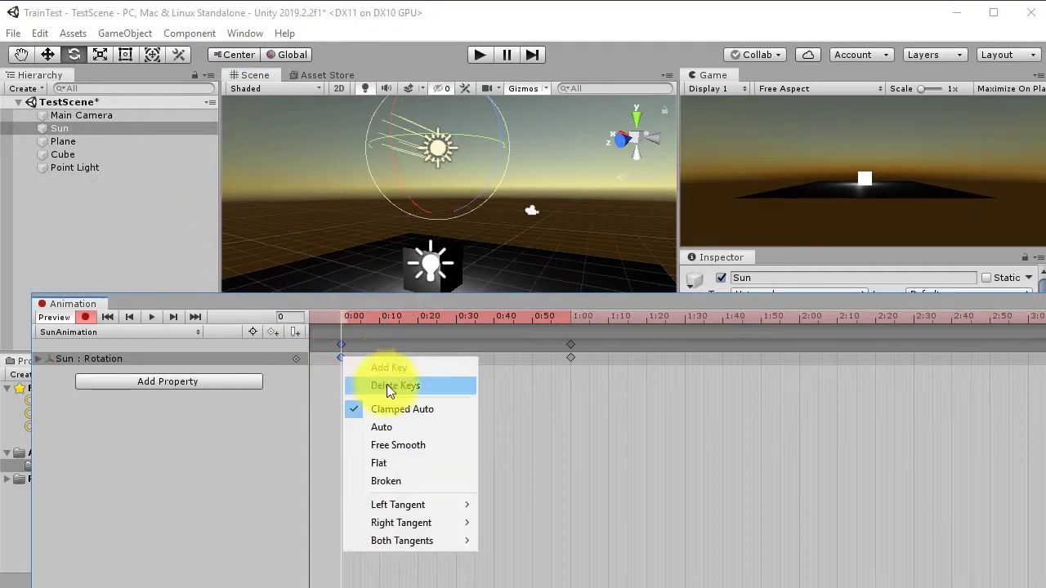
click(393, 427)
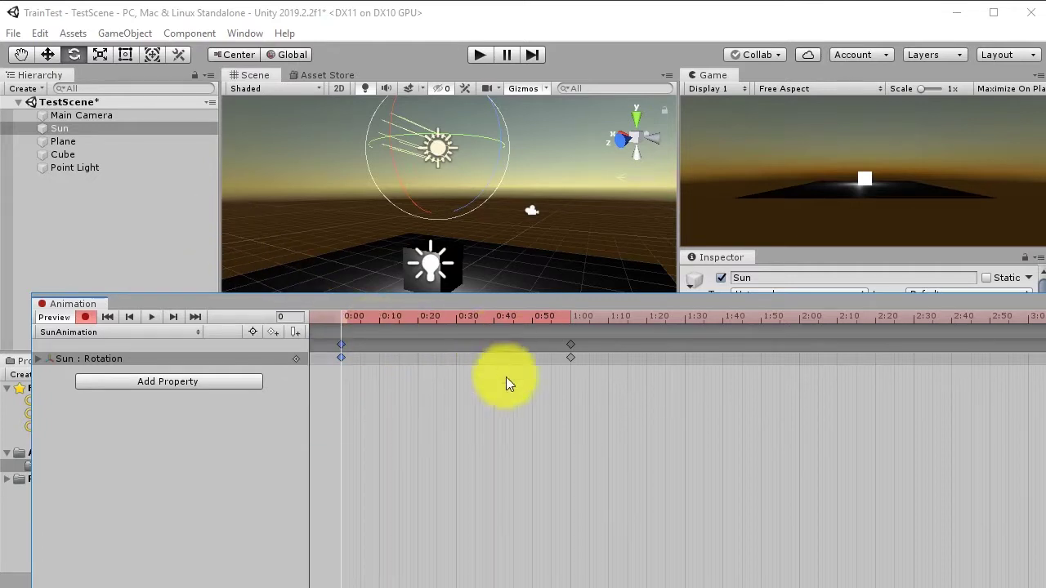
drag(541, 314, 585, 327)
drag(611, 330, 616, 330)
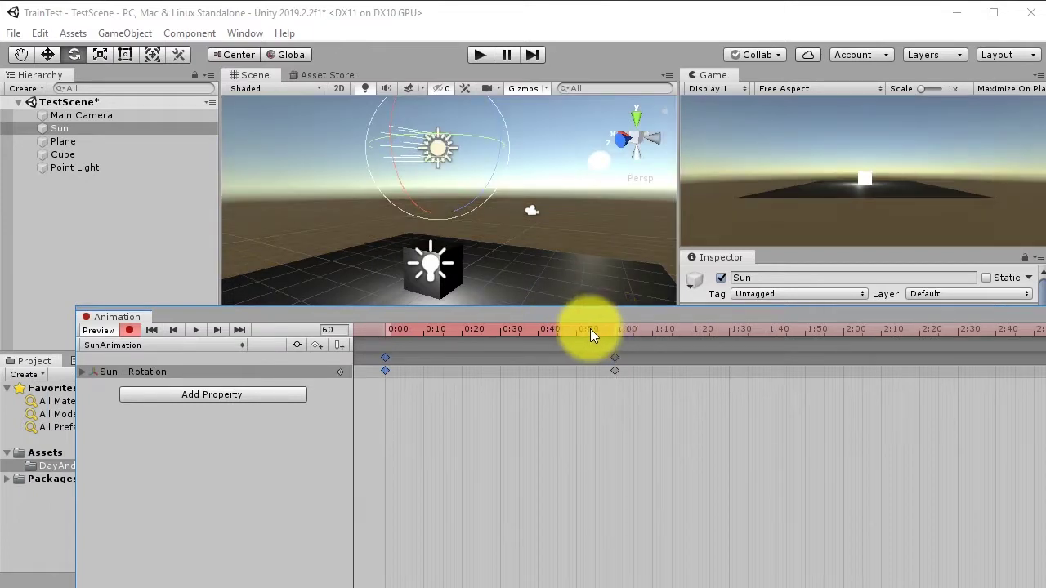
click(615, 366)
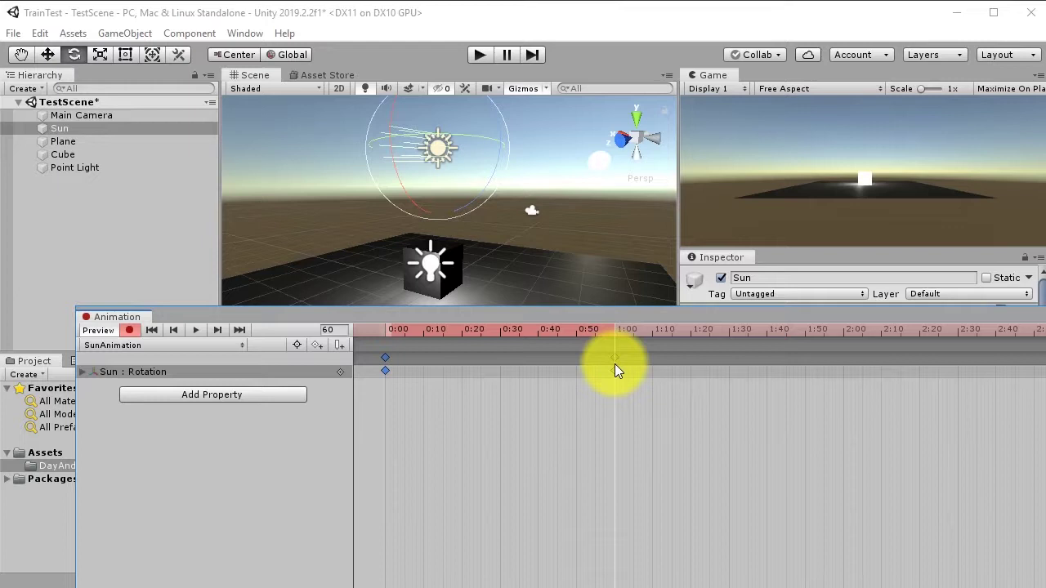
click(659, 428)
drag(574, 326, 616, 346)
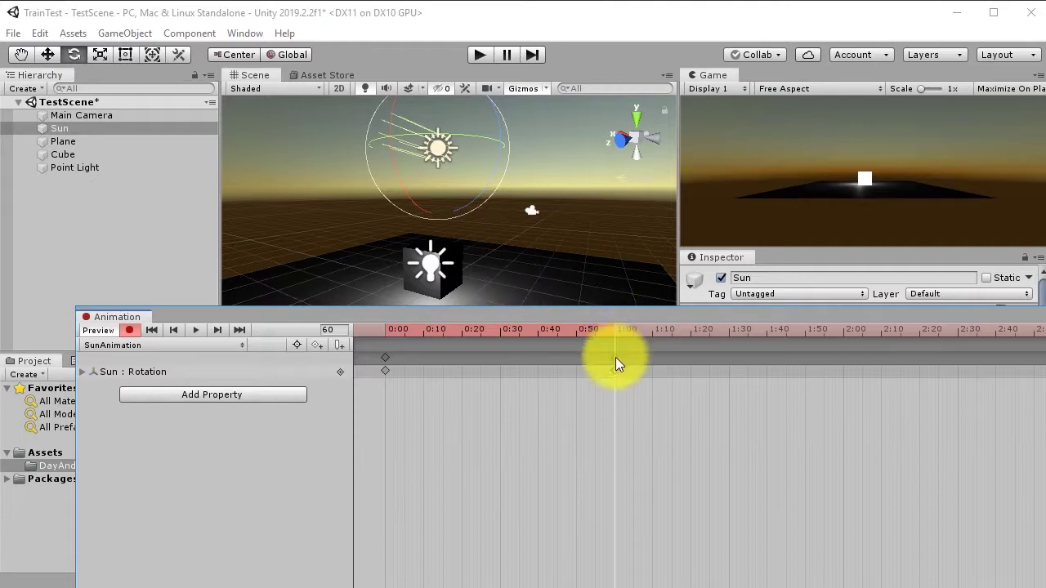
Step: Rotate the Sun a full turn around X at frame 60 and preview the clip from frame 0
drag(650, 315, 625, 357)
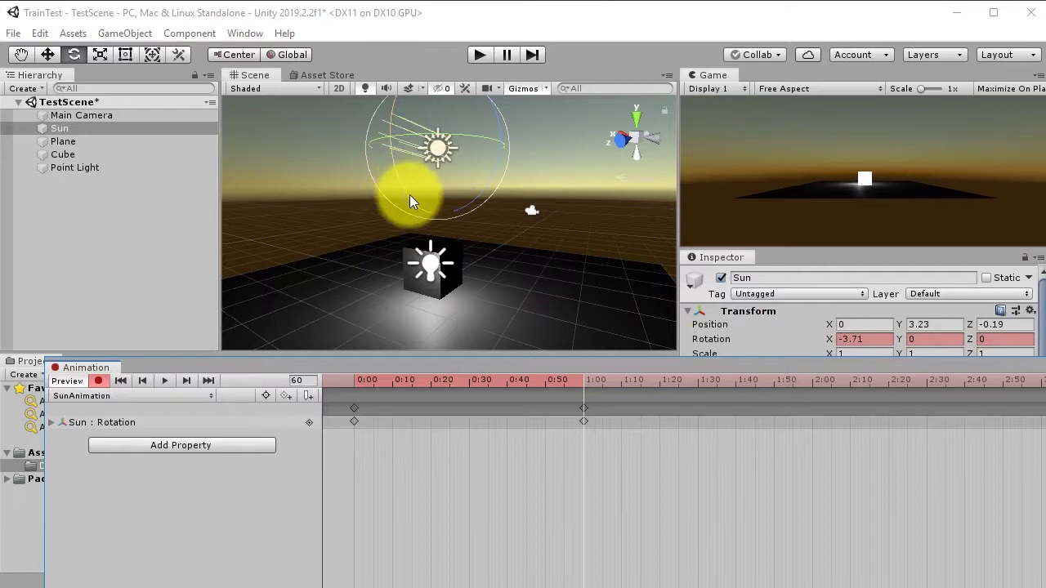
drag(410, 195, 589, 340)
click(541, 469)
drag(480, 380, 315, 384)
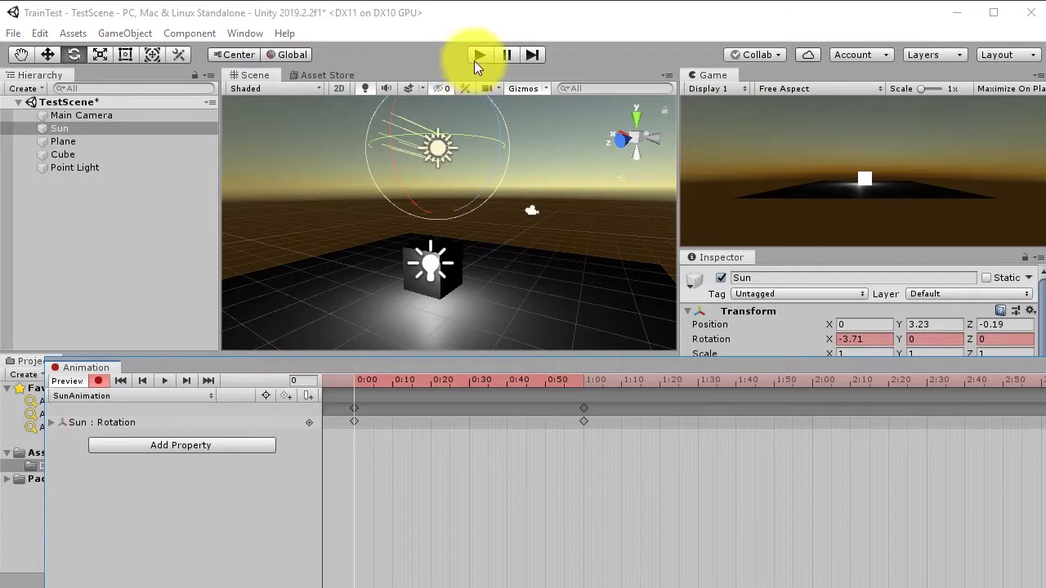
click(163, 380)
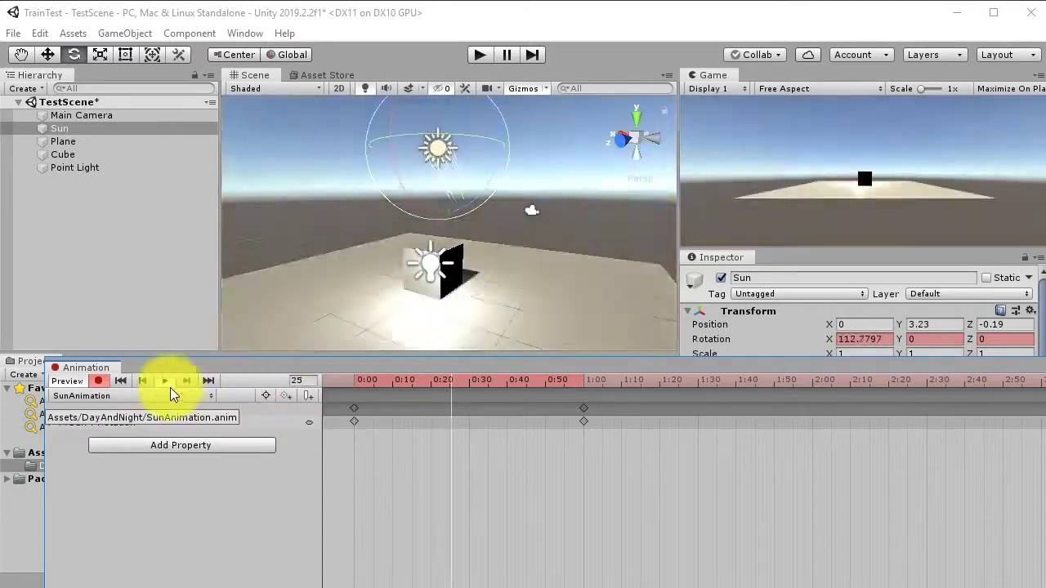
Step: Set both tangents of the start and end rotation keys to Linear and save the scene with the playhead at frame 0
drag(662, 484, 331, 402)
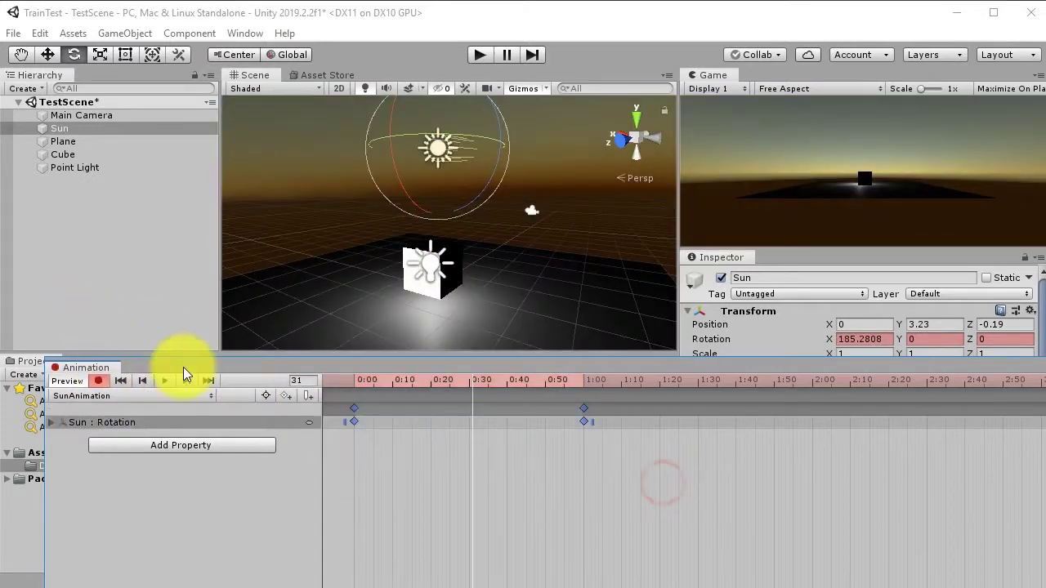
right_click(355, 424)
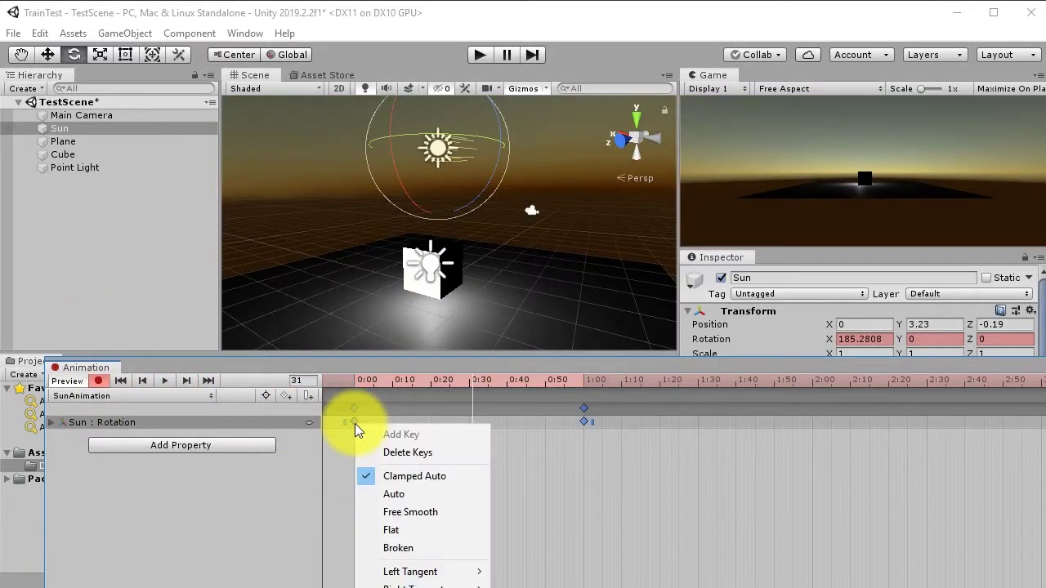
click(438, 361)
drag(438, 357, 248, 328)
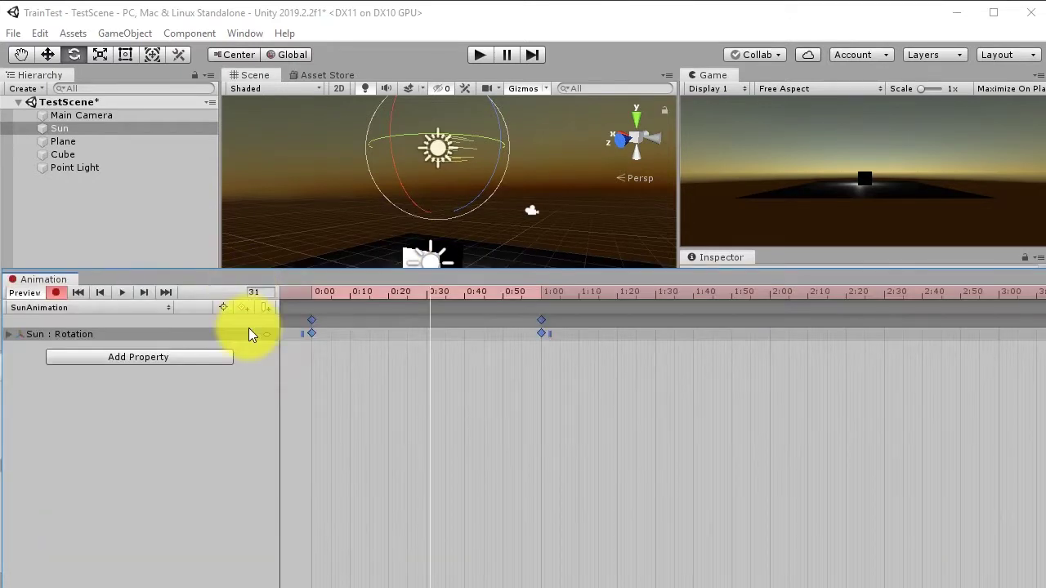
right_click(311, 333)
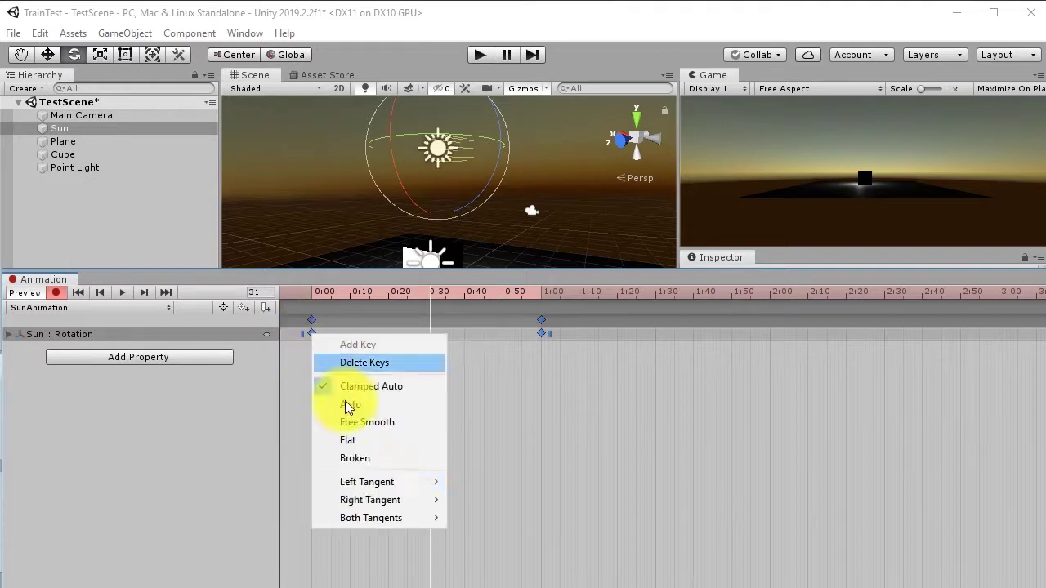
mouse_move(377, 516)
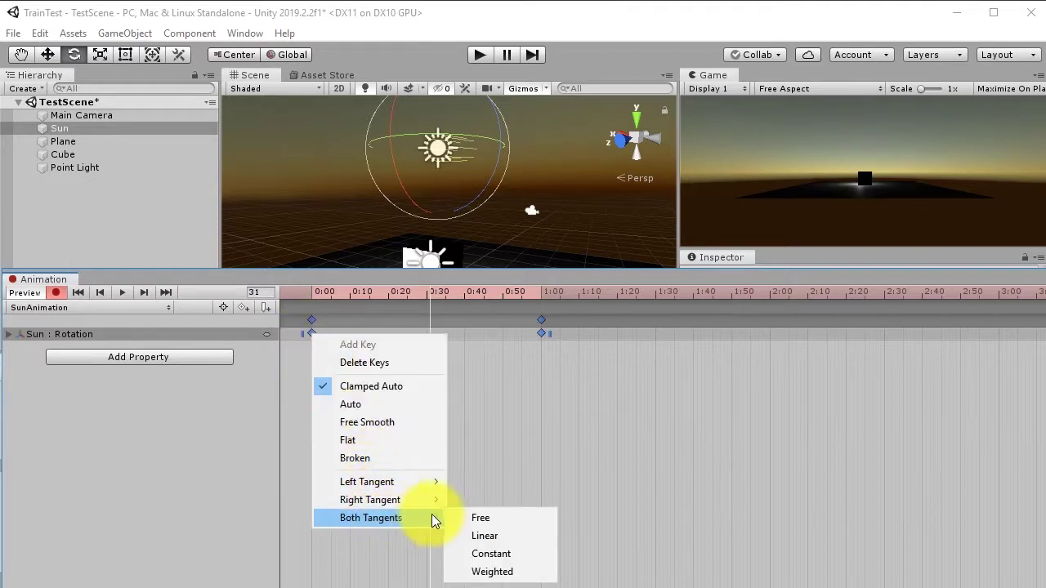
click(490, 537)
click(515, 462)
drag(374, 293, 293, 325)
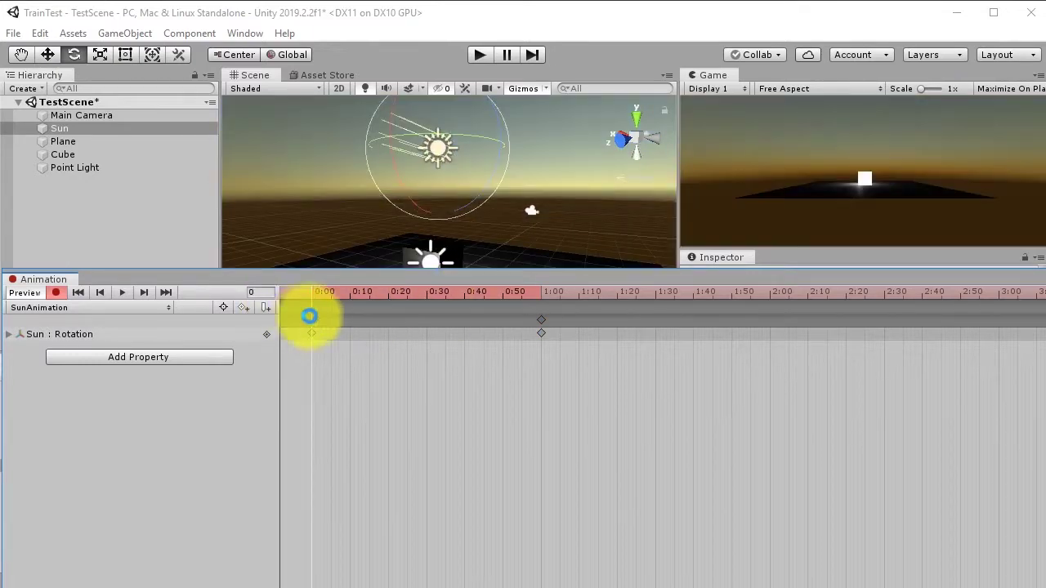
key(ctrl+s)
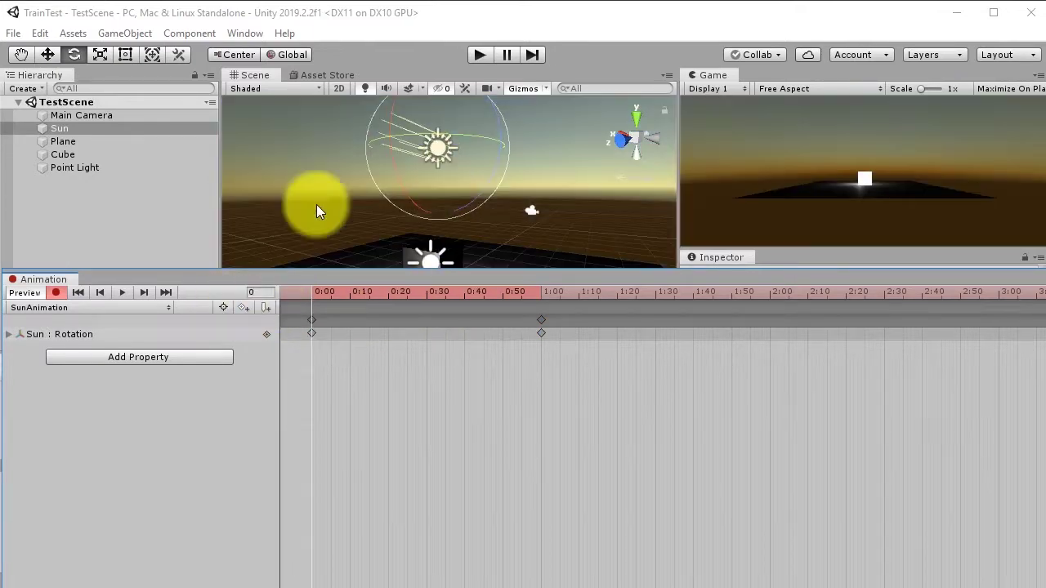
Step: Preview the SunAnimation playback and turn off keyframe recording
click(119, 293)
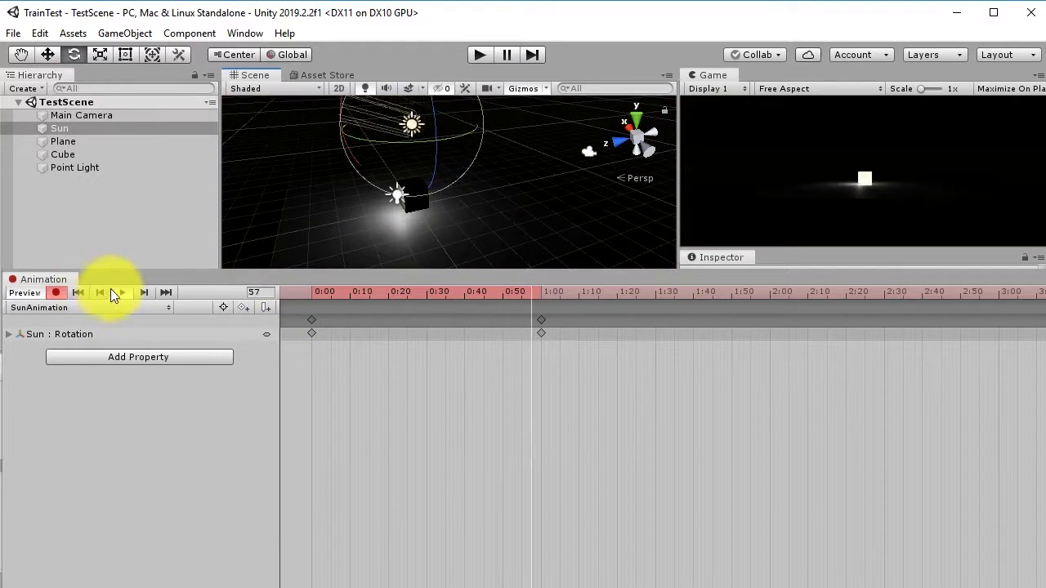
click(56, 291)
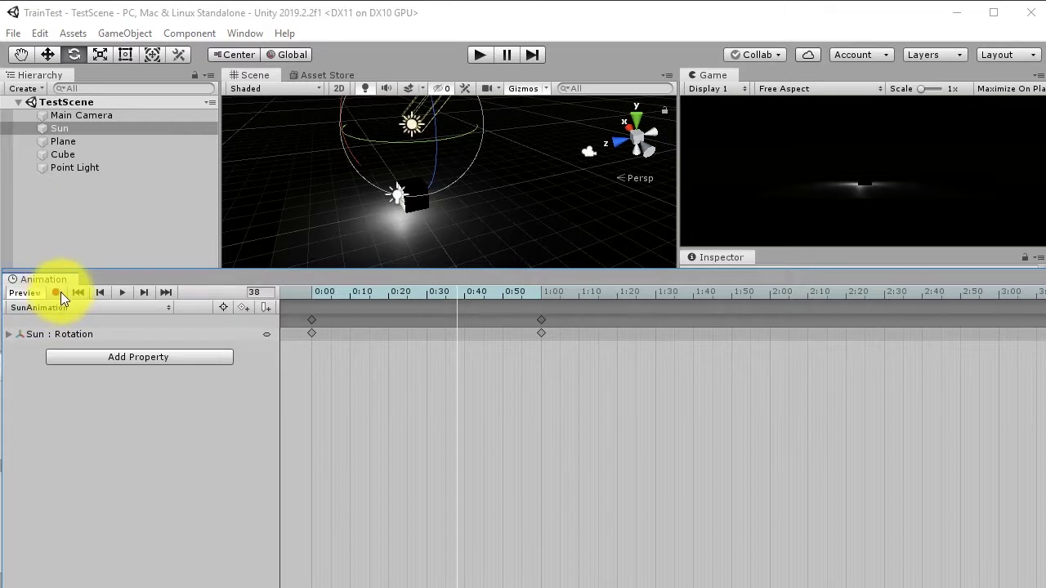
drag(599, 388, 514, 287)
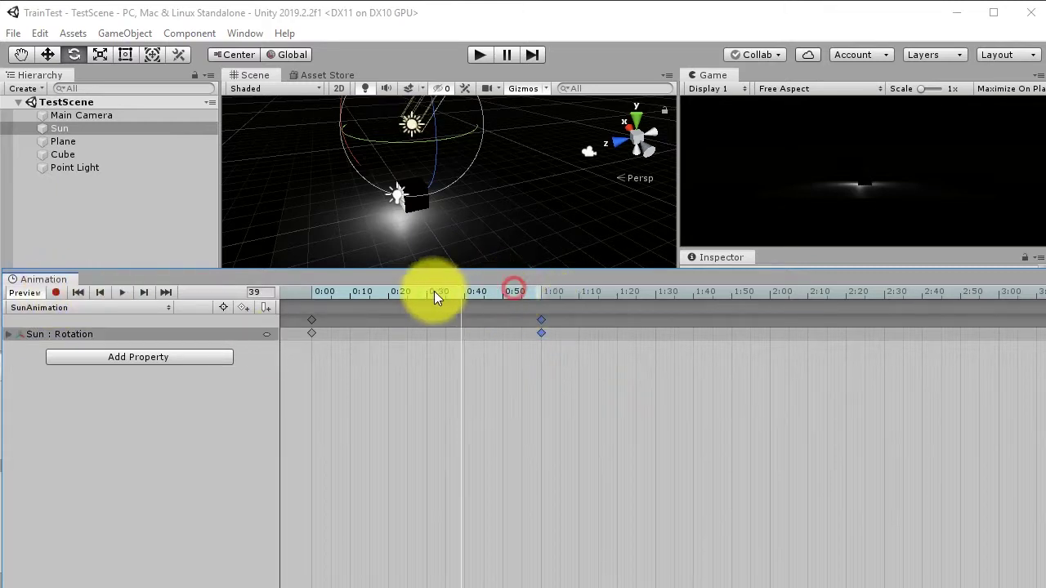
click(362, 292)
key(space)
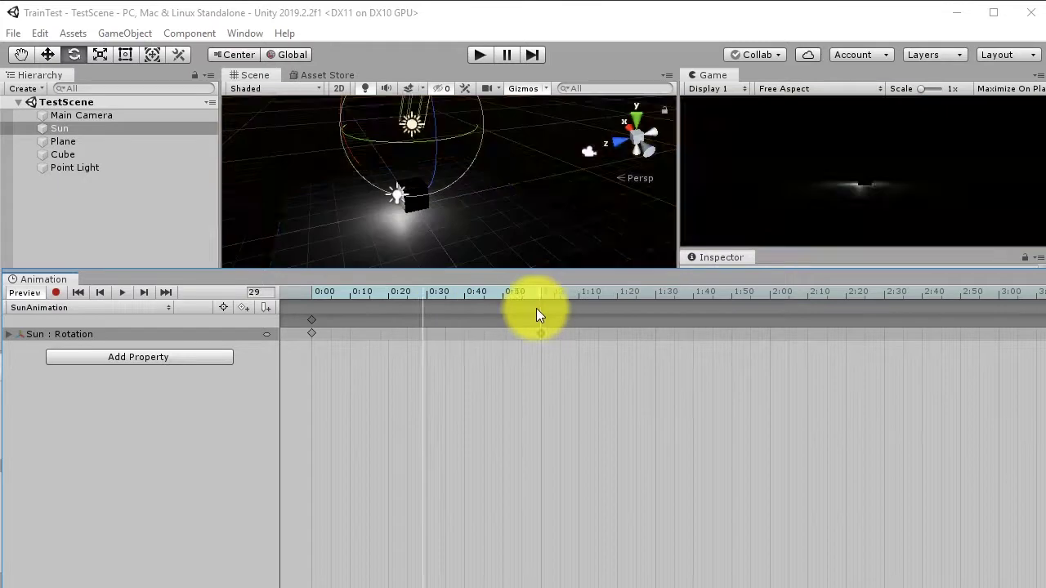
Step: Stretch the SunAnimation keys so the end rotation key sits at 5:00, frame 300
scroll(611, 415, down, 8)
scroll(610, 416, down, 2)
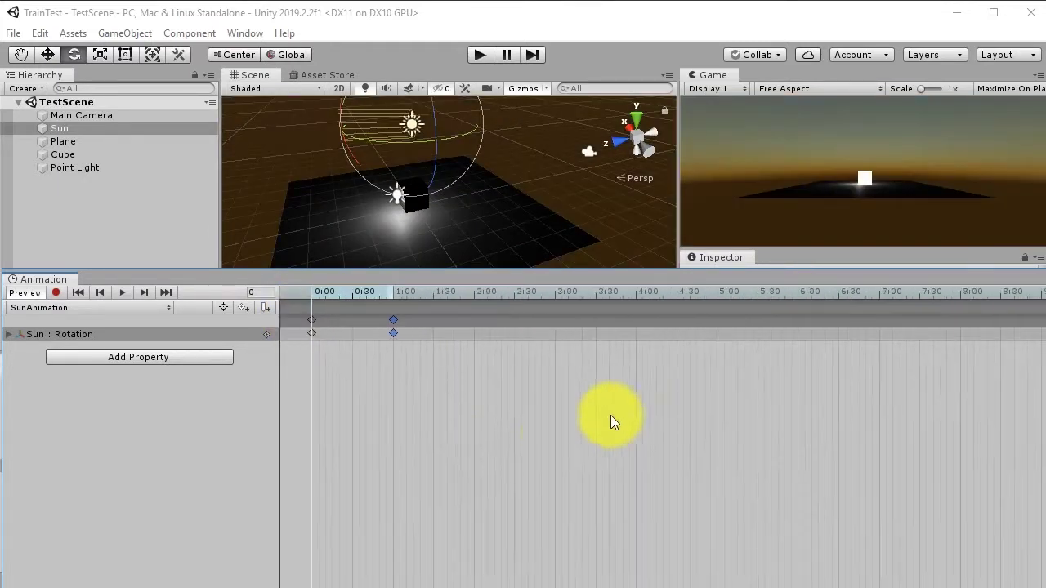
drag(518, 444, 129, 292)
scroll(556, 401, down, 2)
scroll(555, 405, down, 1)
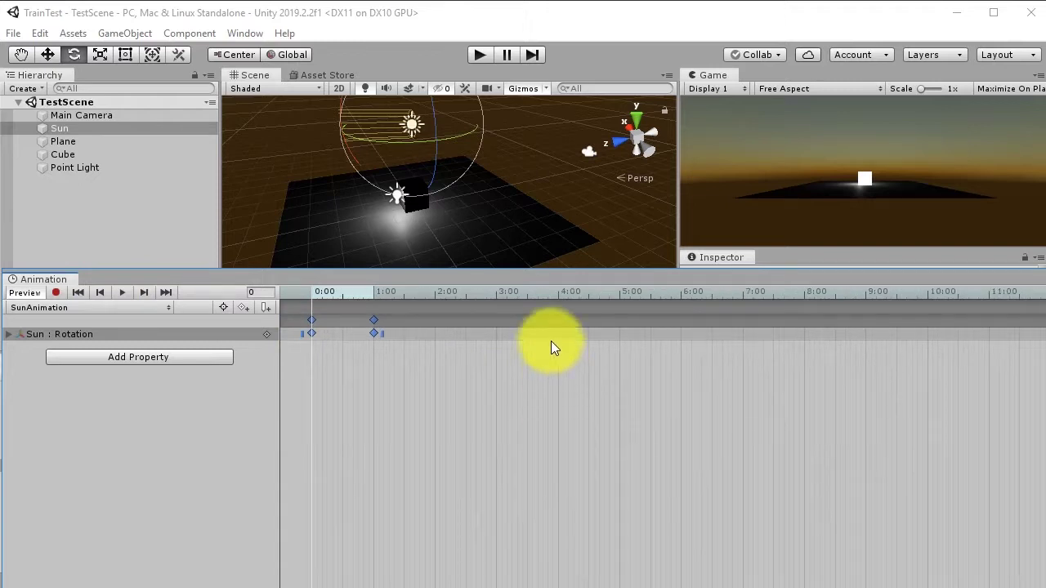
click(621, 291)
drag(620, 291, 618, 296)
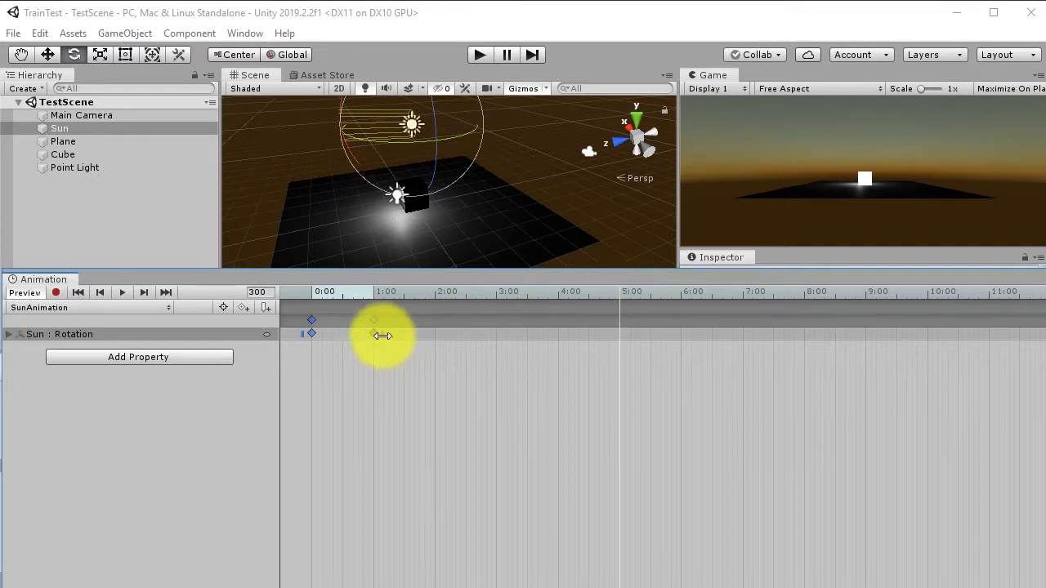
drag(383, 335, 629, 357)
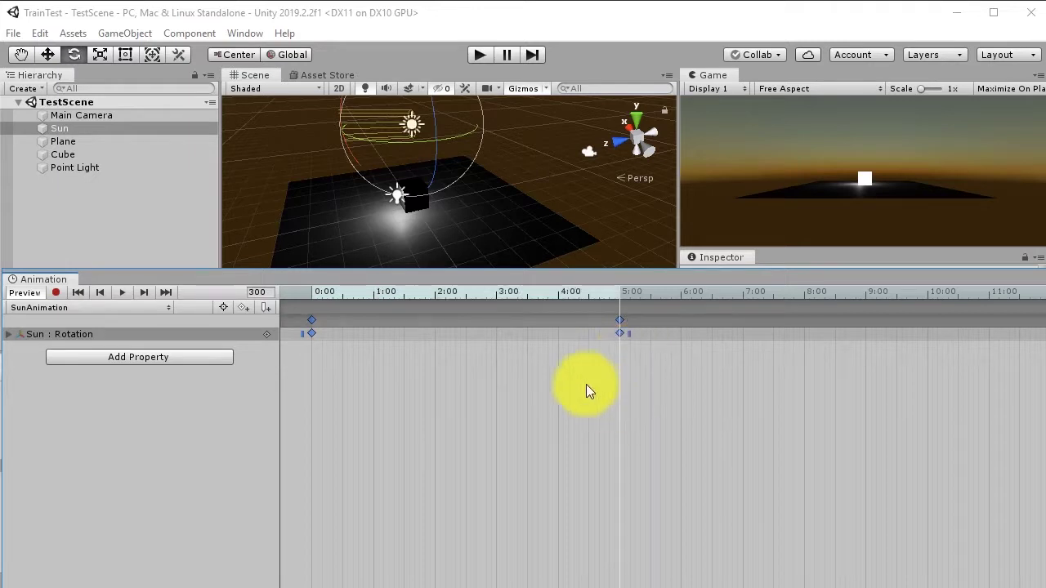
click(531, 392)
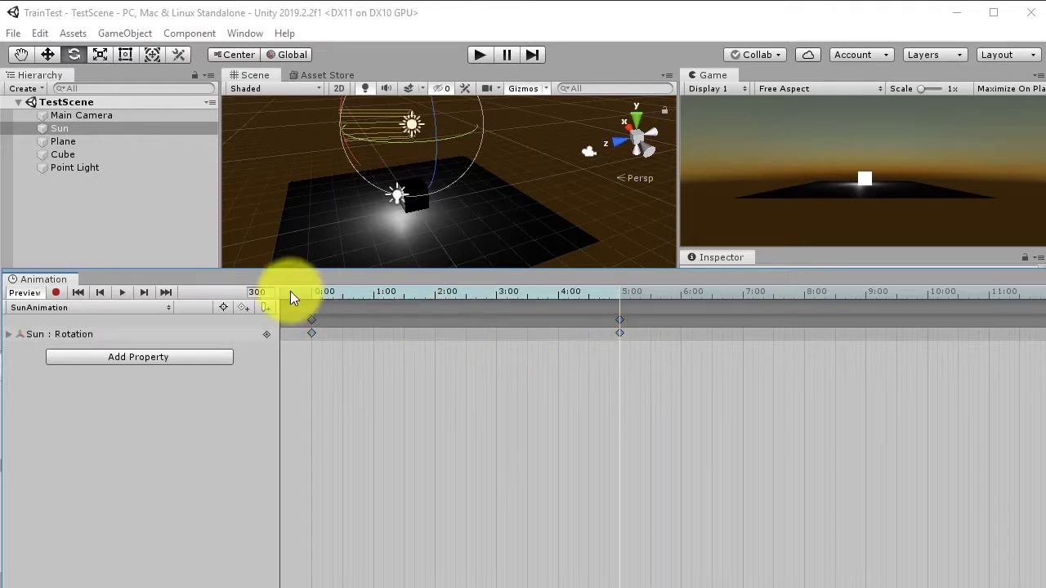
Step: Preview the five-second SunAnimation playback, stop it, and scrub the playhead back near the start
click(121, 293)
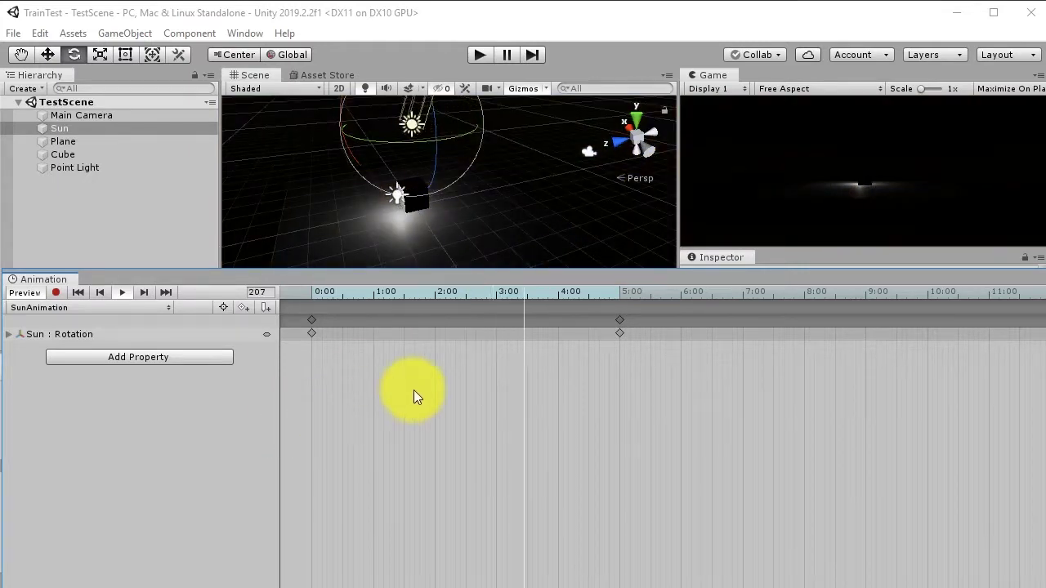
click(122, 292)
click(476, 412)
drag(415, 291, 313, 344)
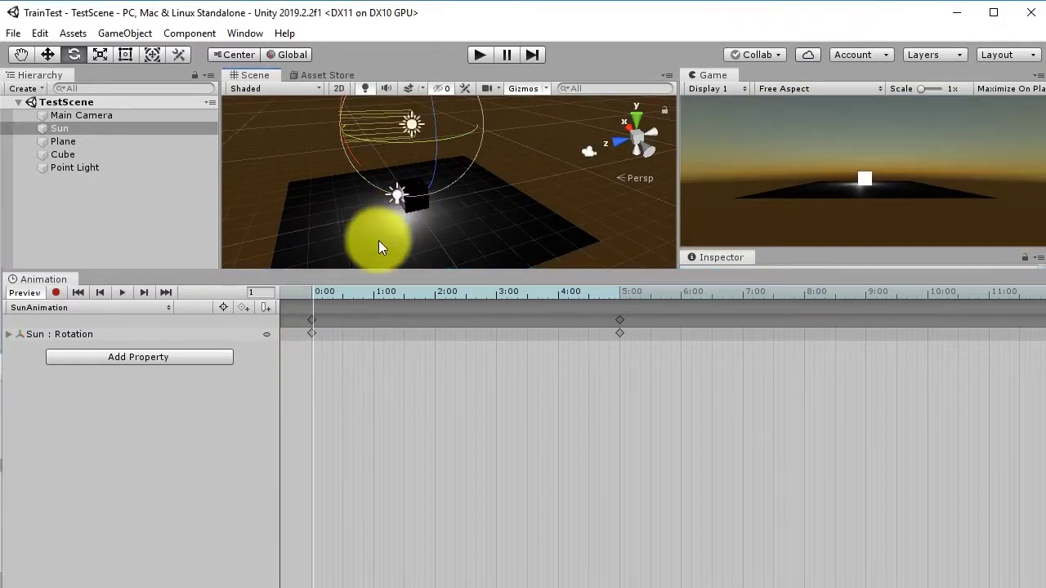
Step: Inspect the Point Light, and scrub the Sun's animation to frame 148 to check the lighting
click(513, 183)
click(386, 194)
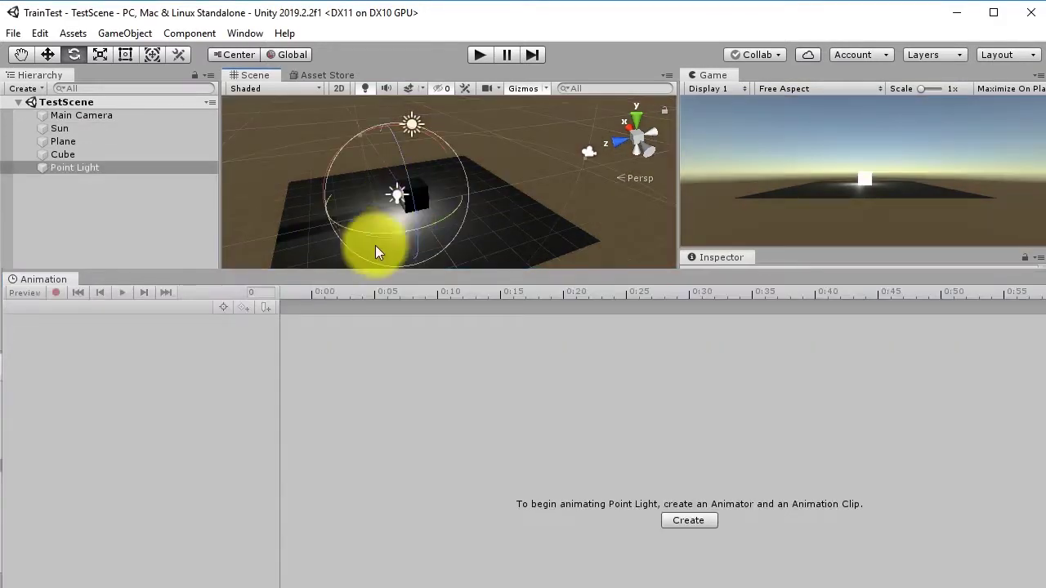
click(83, 168)
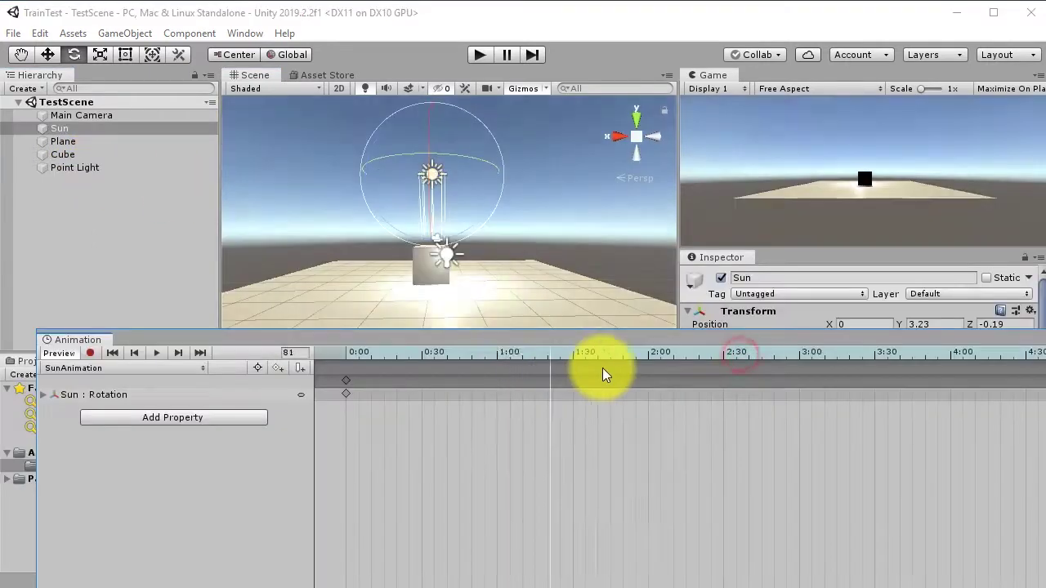
drag(602, 368, 719, 367)
Step: Uncover the project assets and create a C# script named Sun in the DayAndNight folder
drag(204, 340, 601, 338)
click(379, 440)
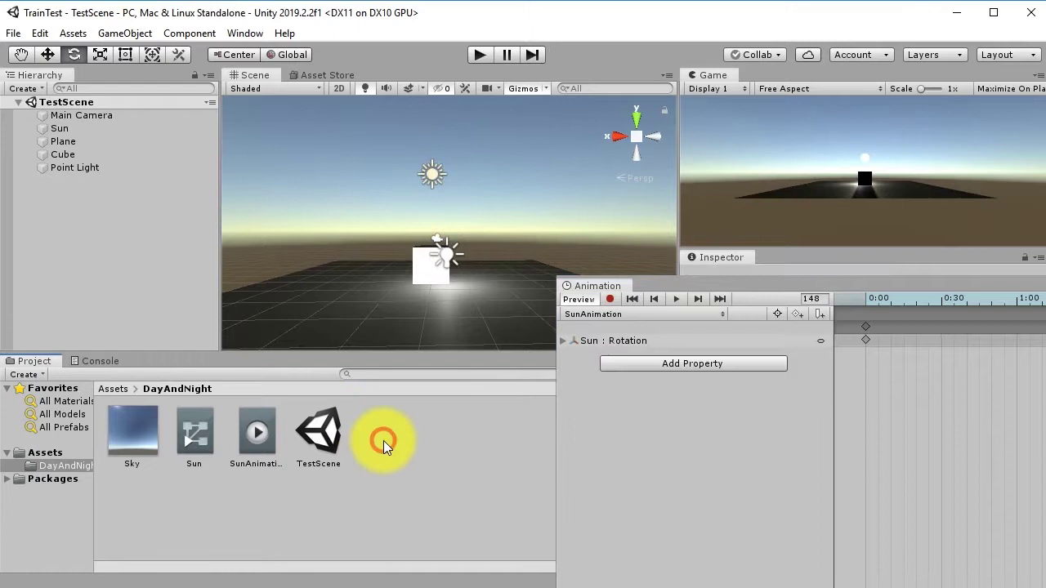
right_click(392, 413)
mouse_move(453, 422)
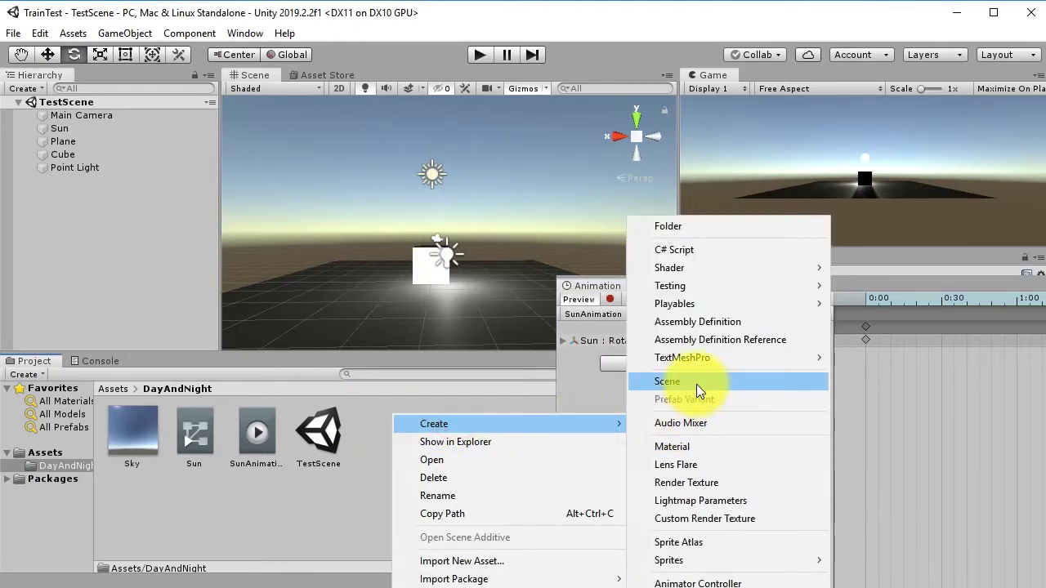
click(677, 250)
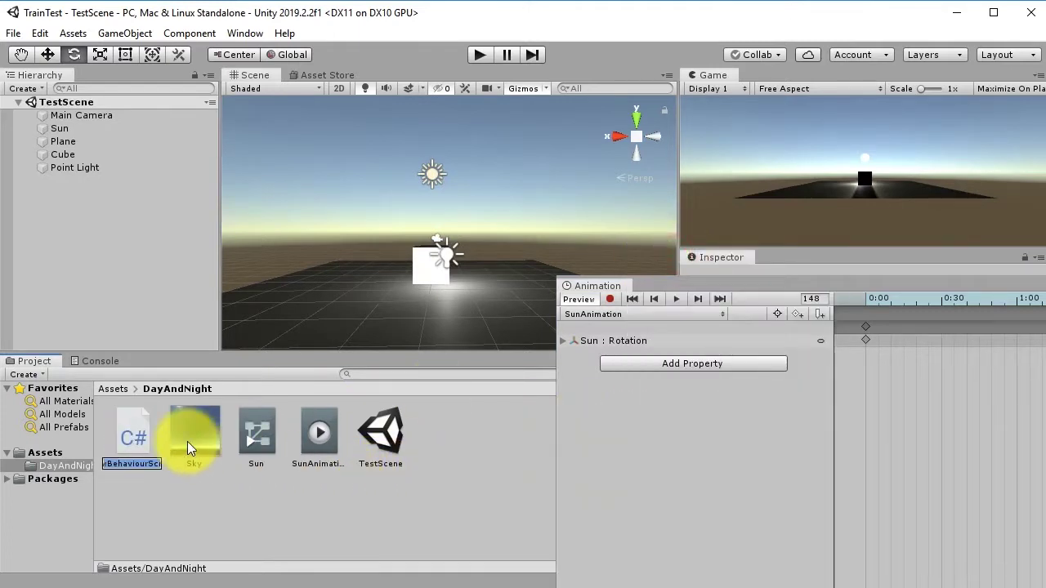
text(Sun)
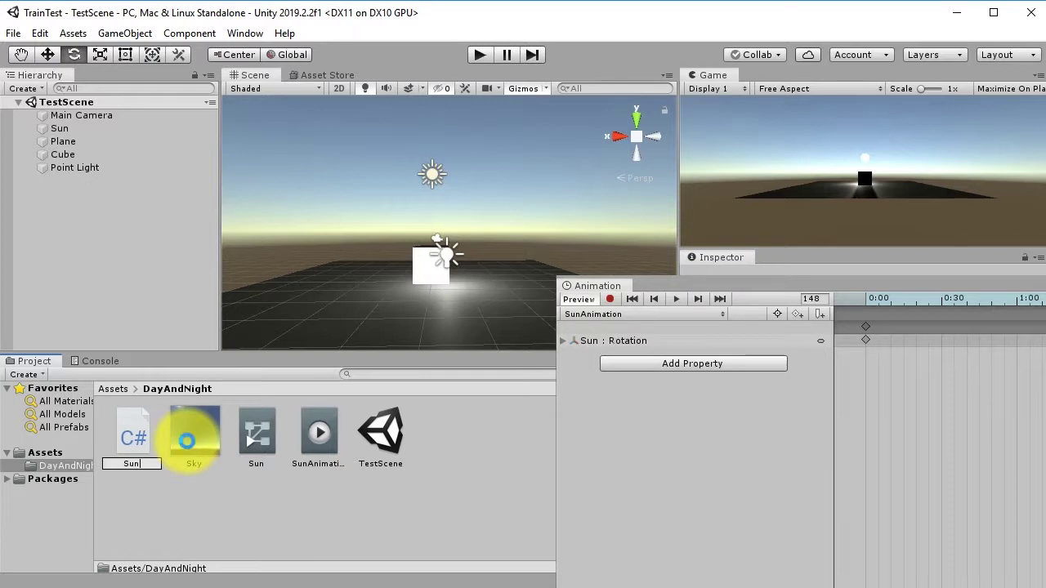
key(Return)
Step: Open the Sun script in Visual Studio and place the cursor after the Update method's closing brace
click(258, 425)
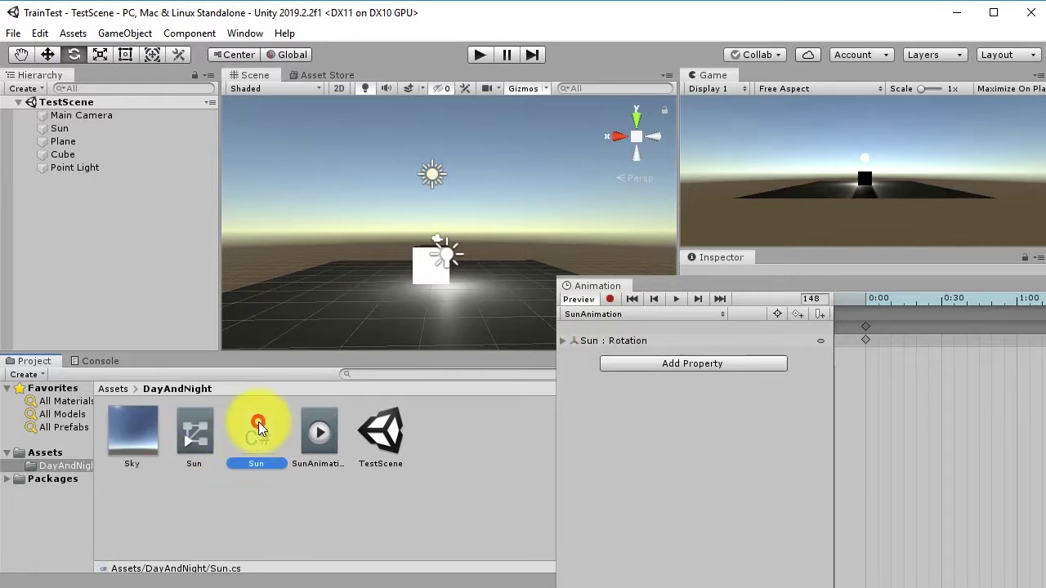
double_click(266, 436)
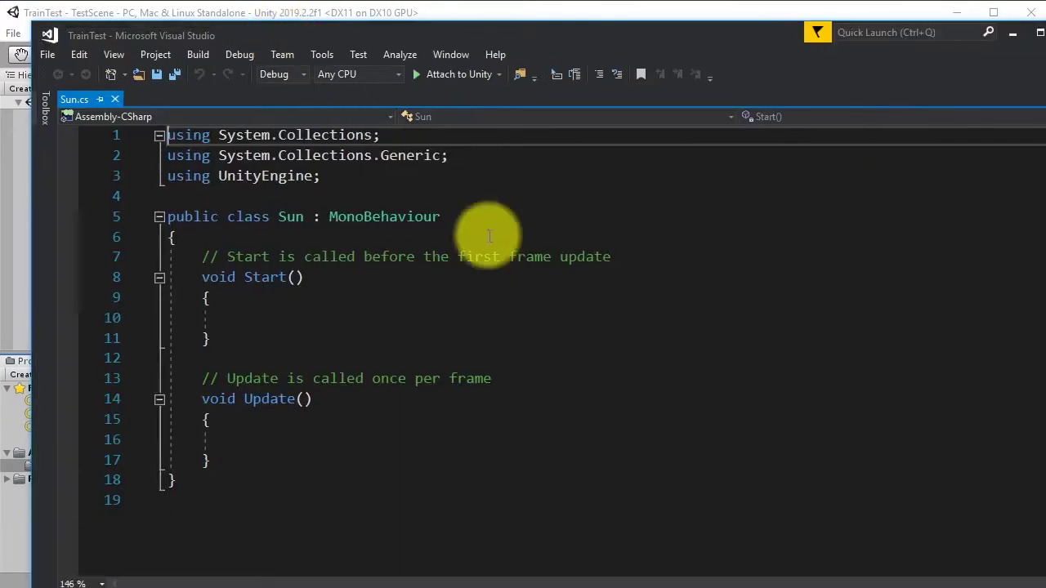
click(334, 437)
click(350, 342)
click(243, 460)
double_click(501, 15)
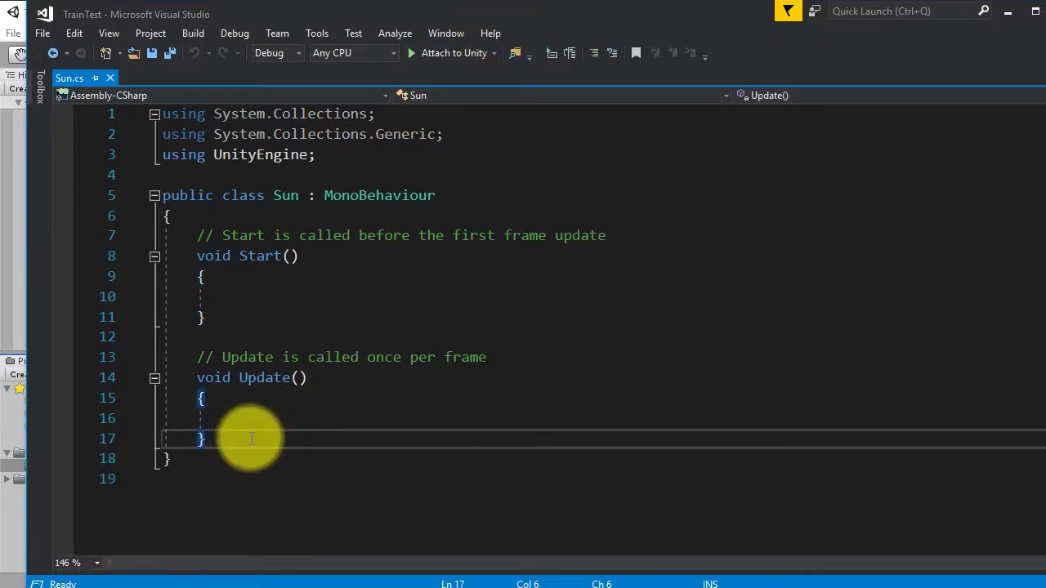
Step: Add an empty public void TurnOnLamp() method below Update in the Sun class
key(Return)
key(Return)
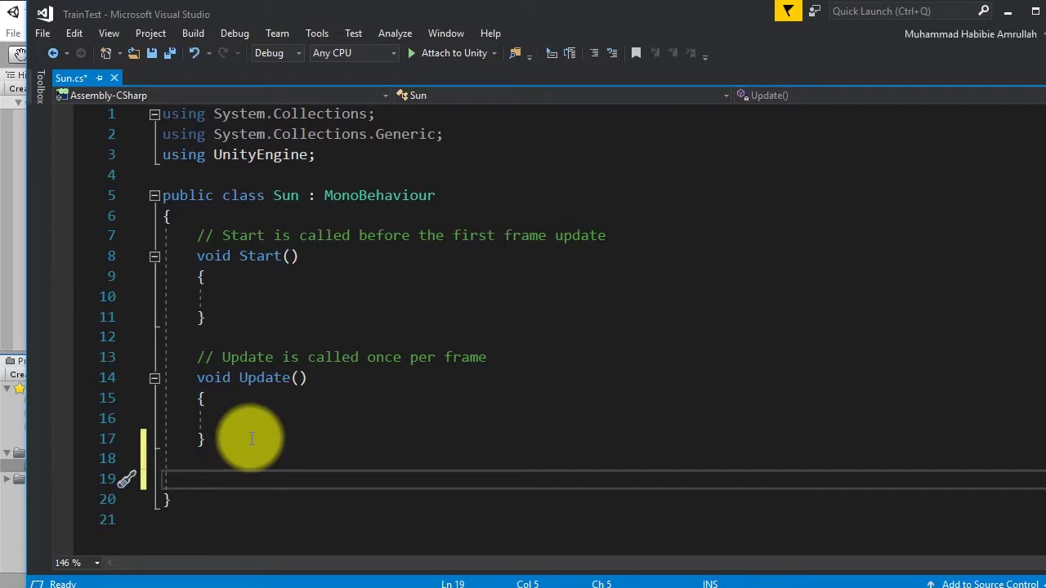
text(publi)
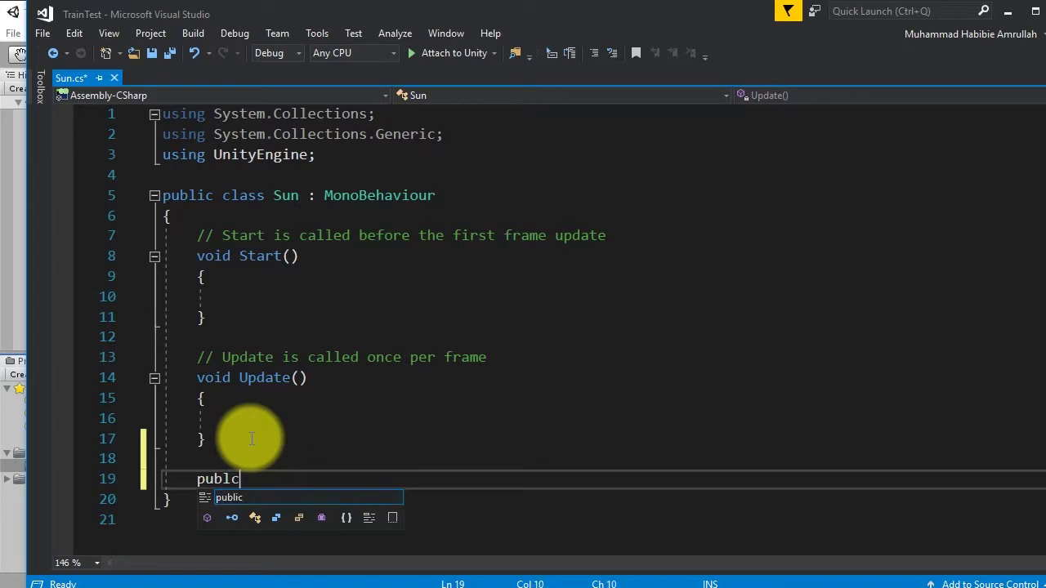
text(c vo)
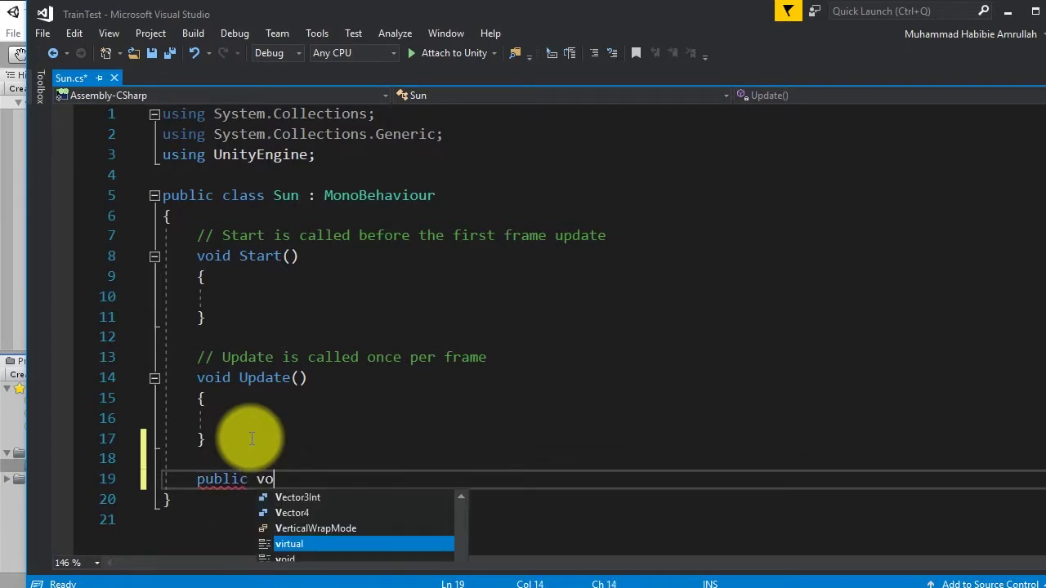
text(id Turn)
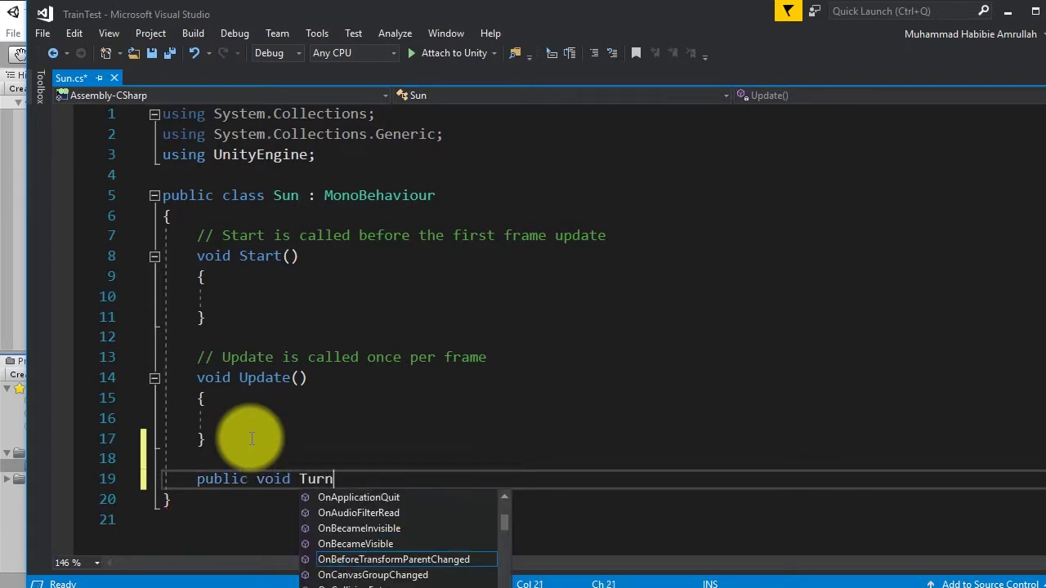
text(OnLamp() {)
key(Return)
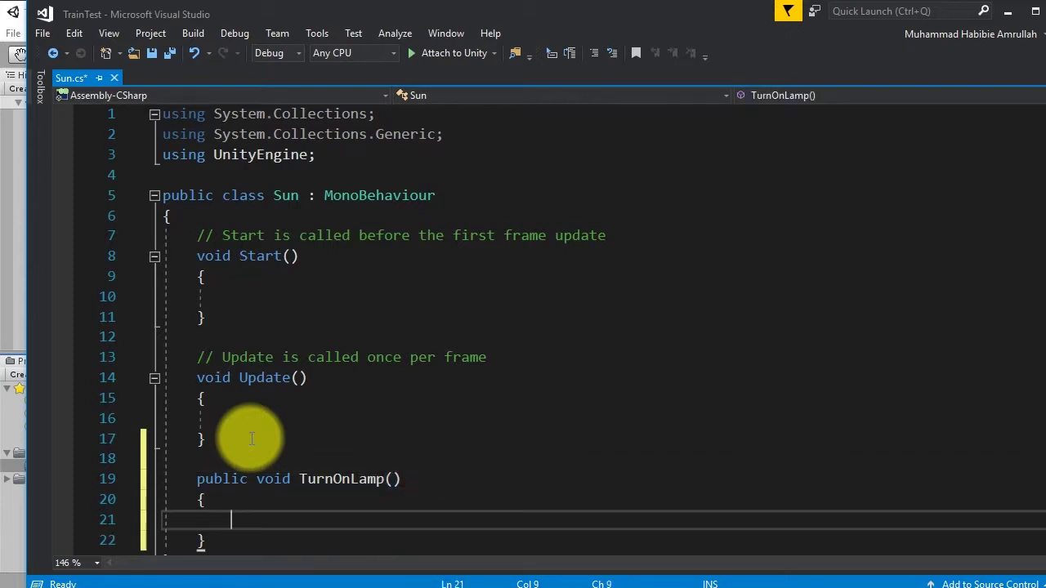
Step: Start a second public void method below TurnOnLamp, with a name beginning with Turn
key(Down)
key(Return)
key(Return)
text(p)
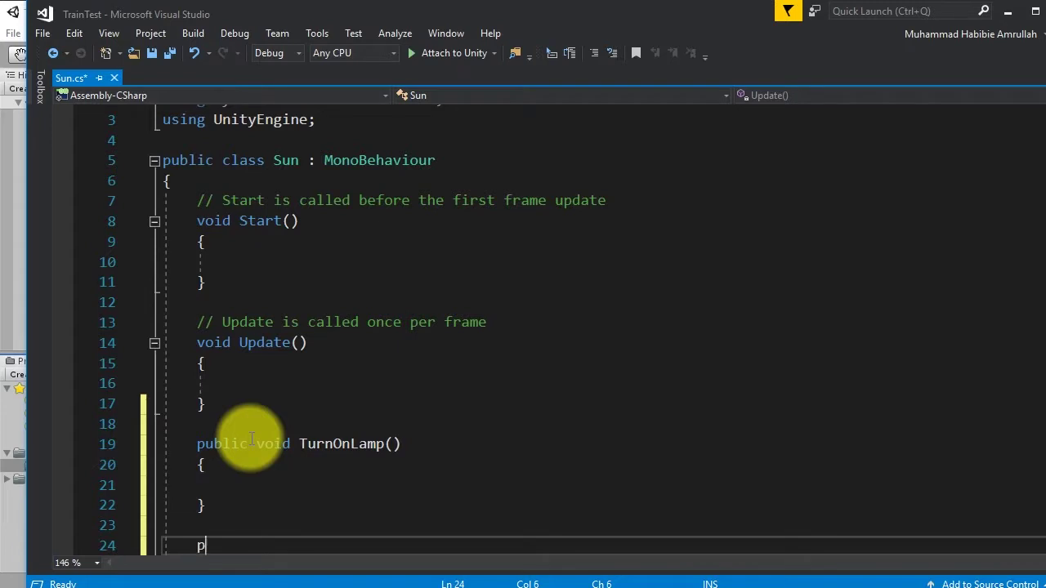
text(ublic voic )
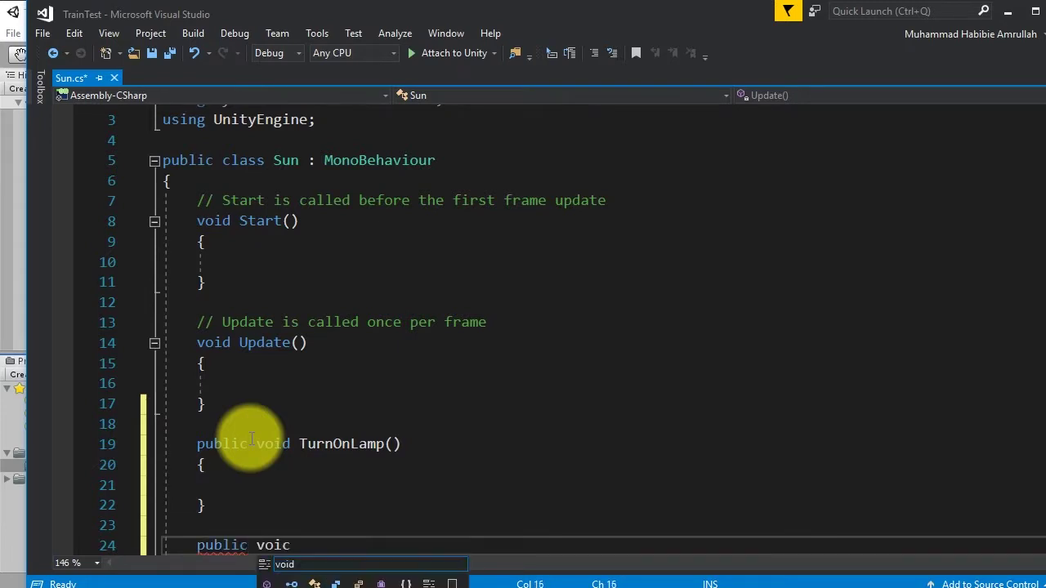
key(BackSpace)
key(BackSpace)
text(d Turn)
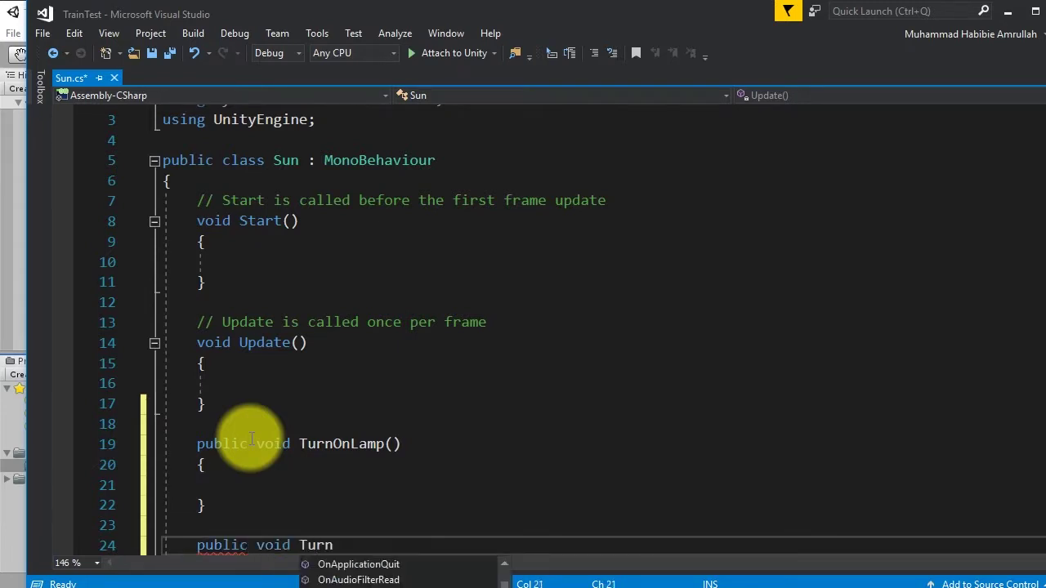
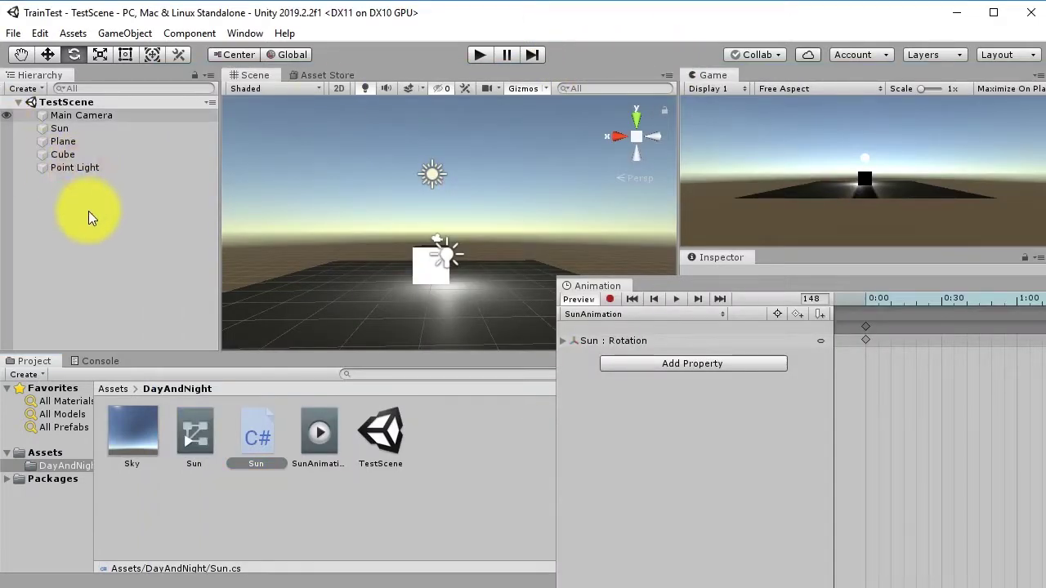
Step: Back in Unity, rename the Point Light object to houselight and save the scene
click(71, 167)
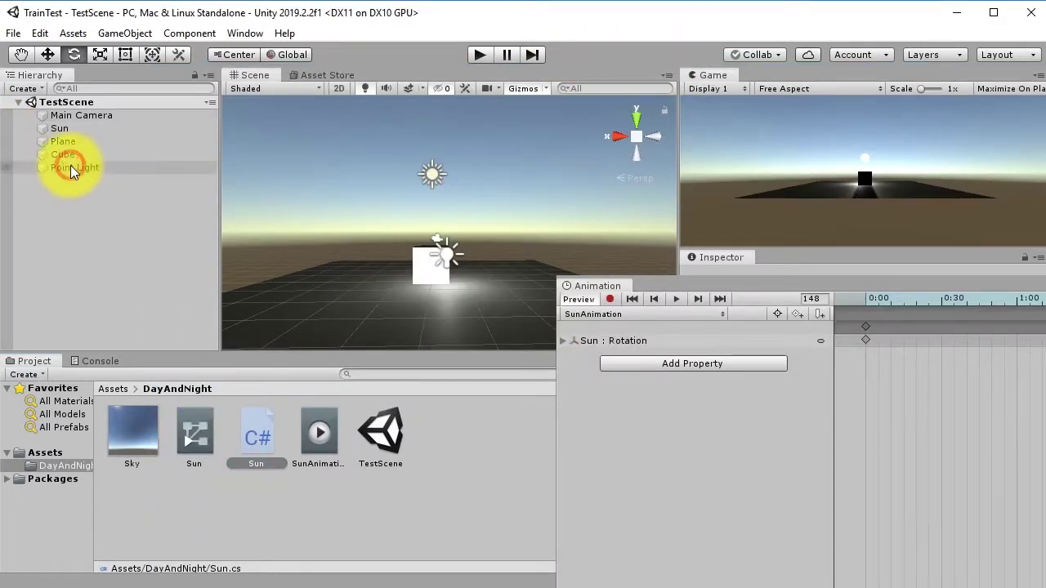
click(83, 169)
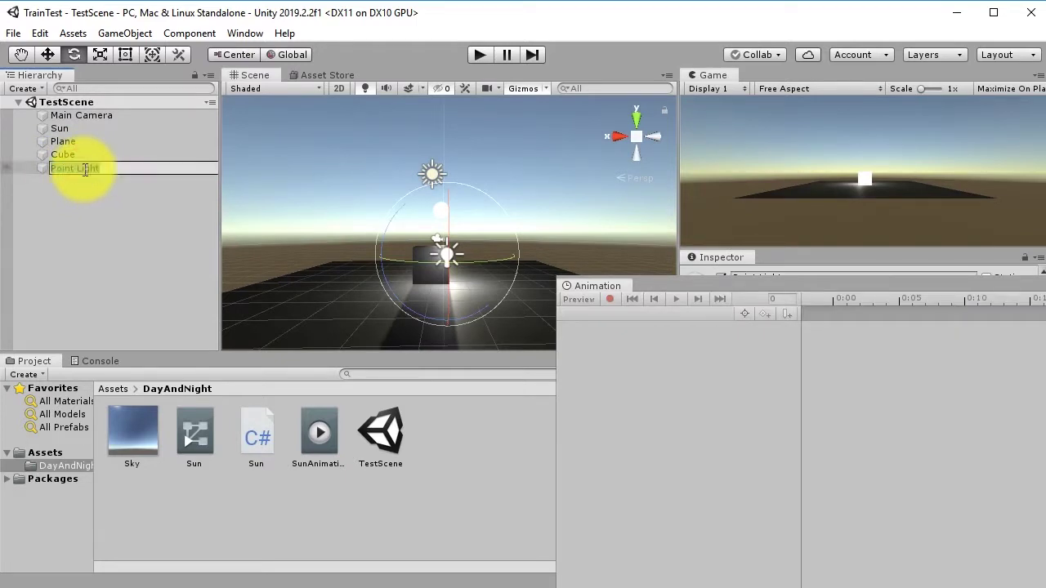
text(houselight)
key(Return)
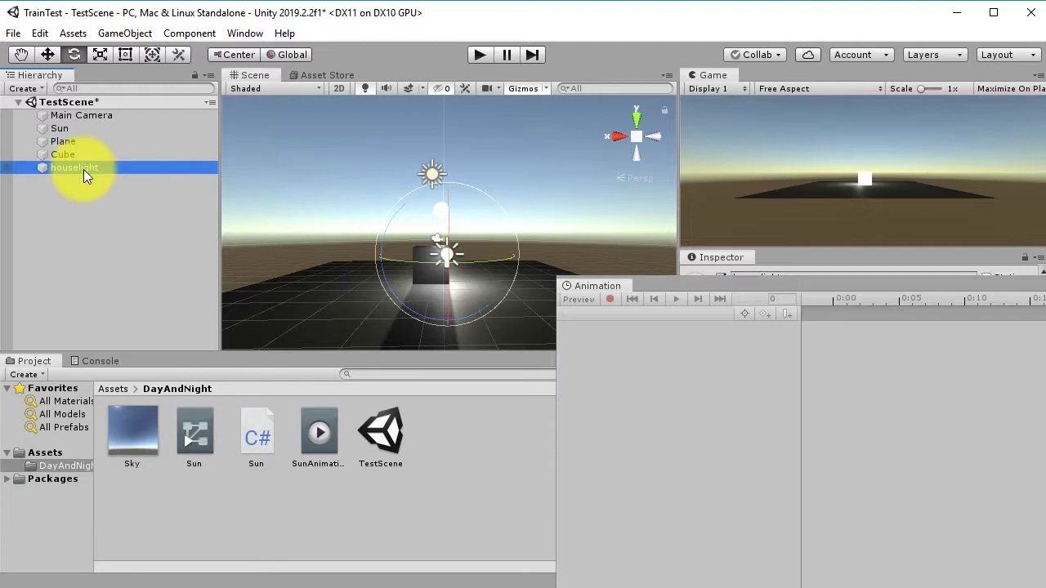
click(74, 235)
key(ctrl+s)
Step: Show the Sun's SunAnimation clip in full and move the playhead to frame 8
click(84, 163)
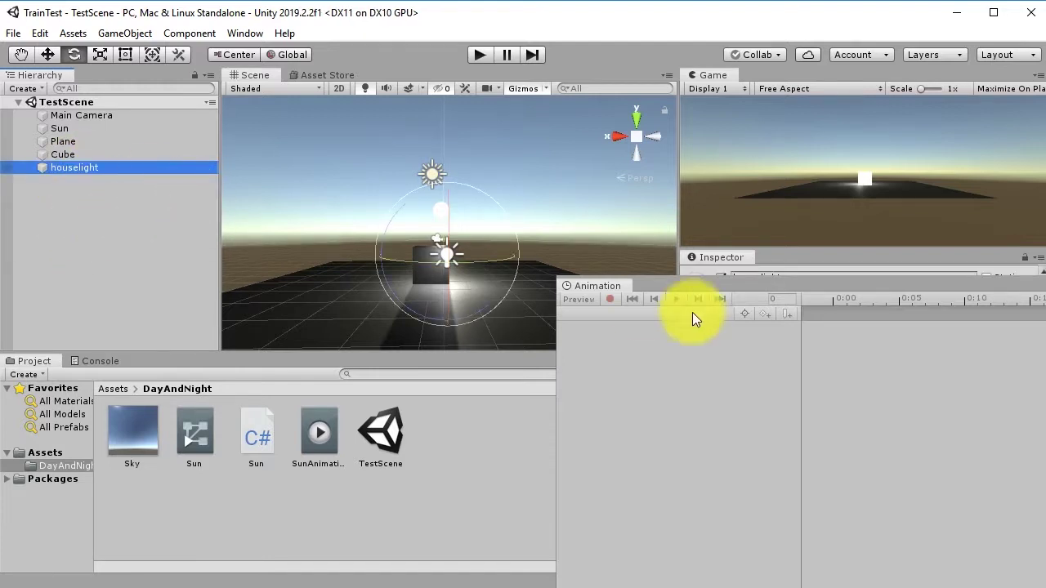
drag(660, 282, 265, 218)
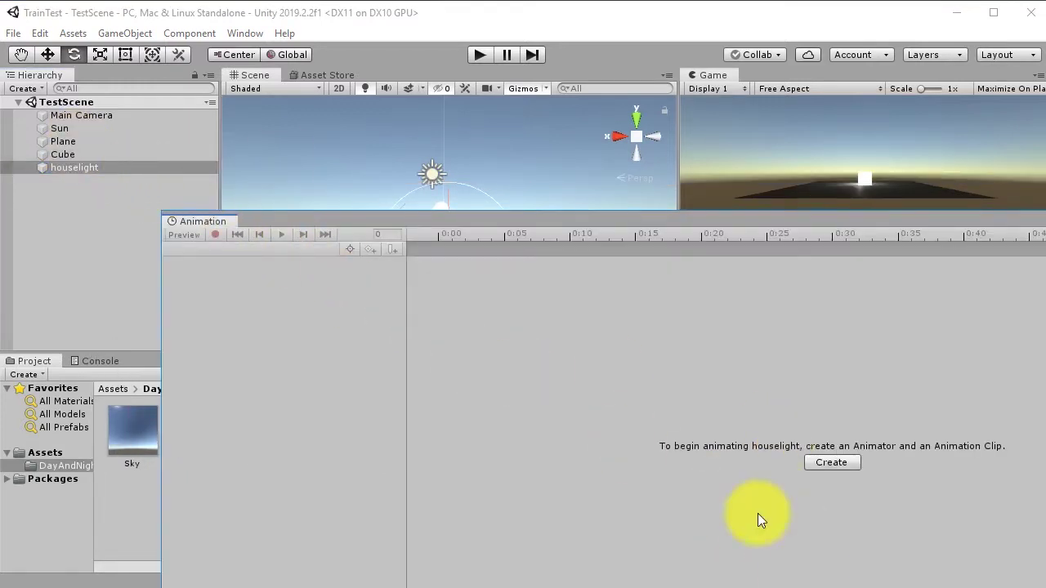
click(61, 127)
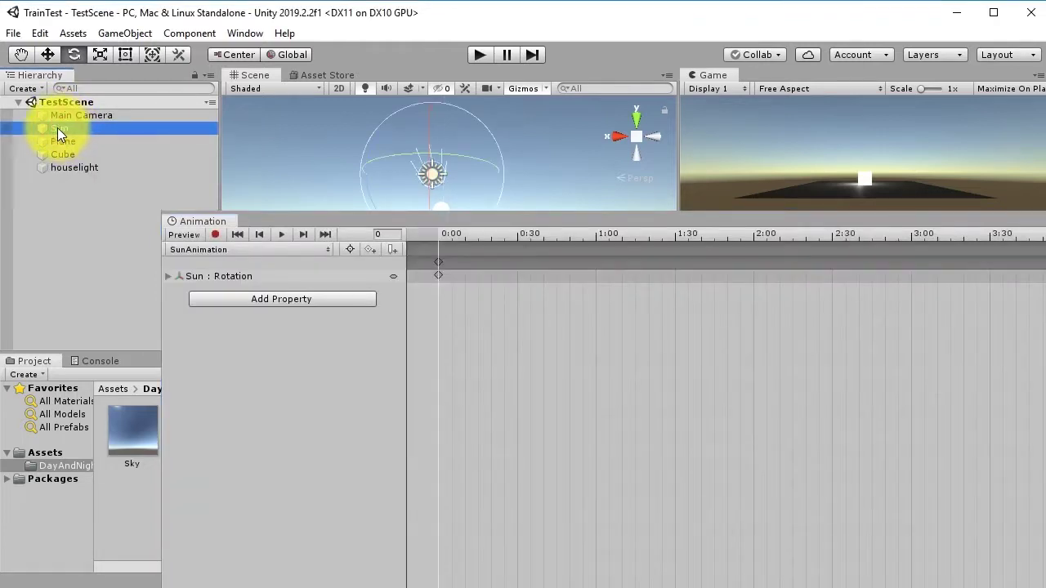
click(462, 236)
drag(495, 221, 434, 269)
drag(372, 290, 338, 296)
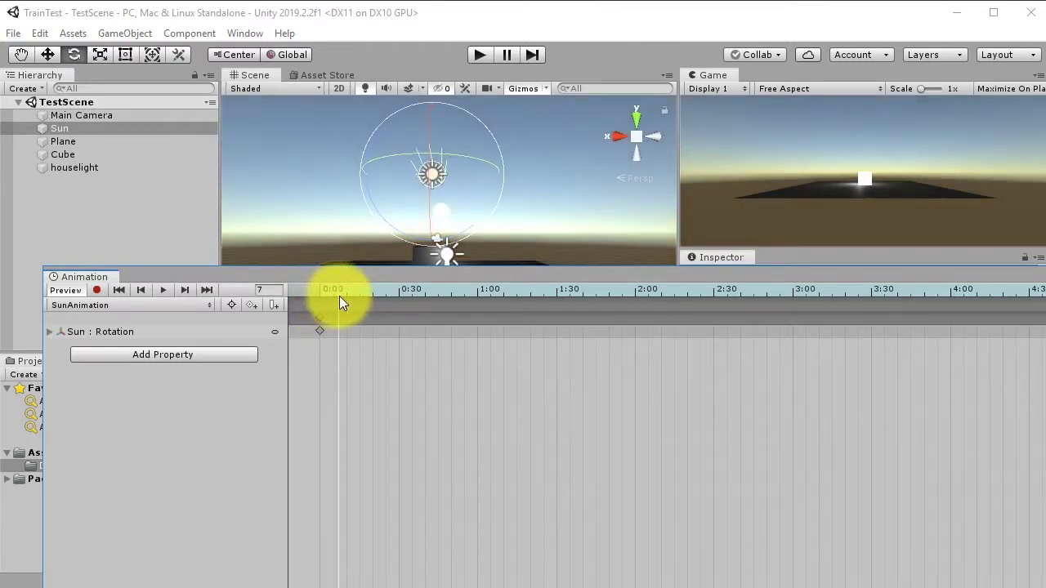
click(343, 296)
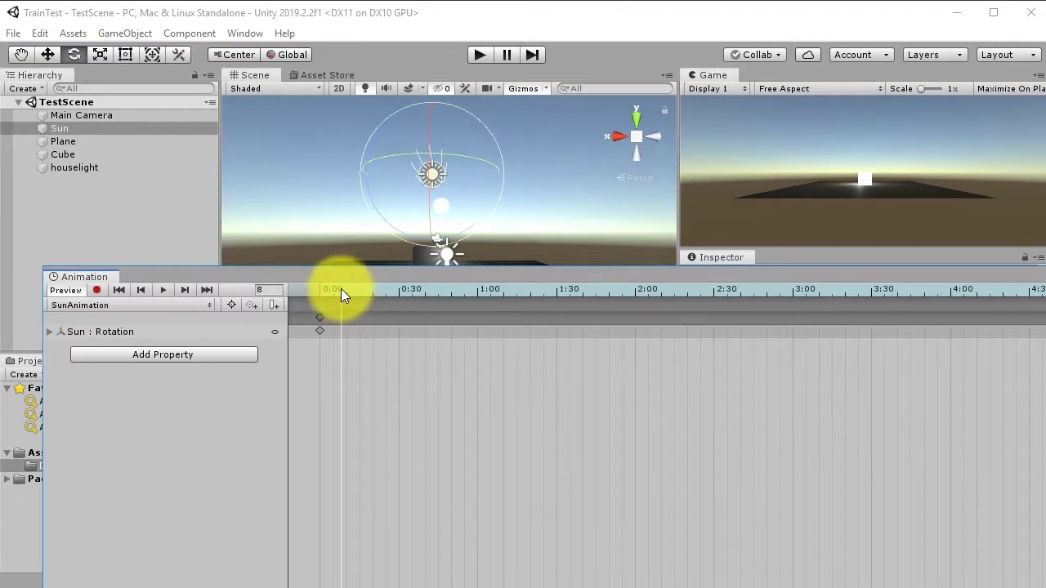
Step: Add an animation event at frame 8 of SunAnimation and check which functions it offers
click(273, 306)
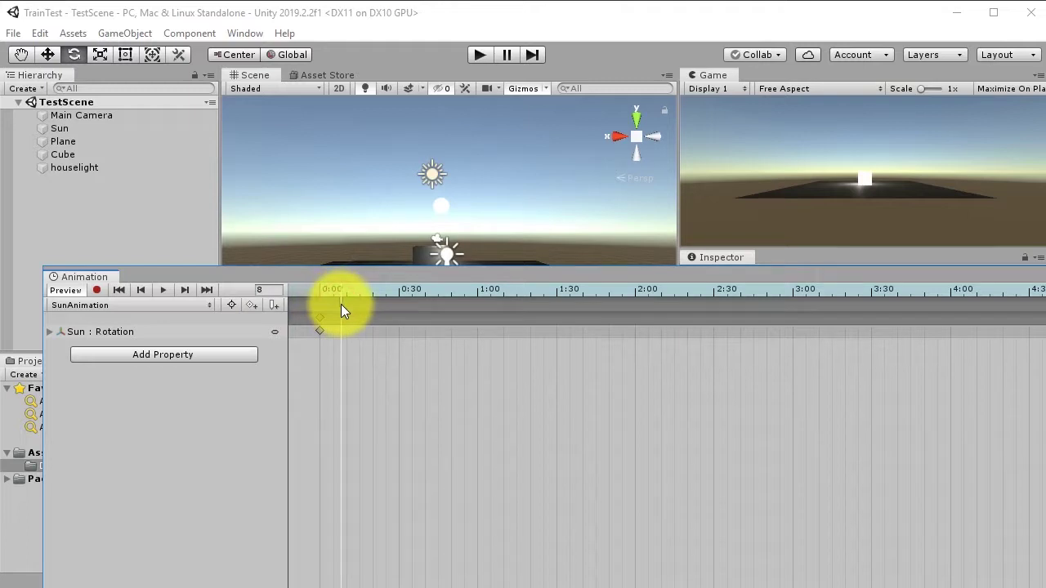
drag(478, 346, 503, 301)
drag(579, 276, 409, 330)
drag(528, 342, 752, 517)
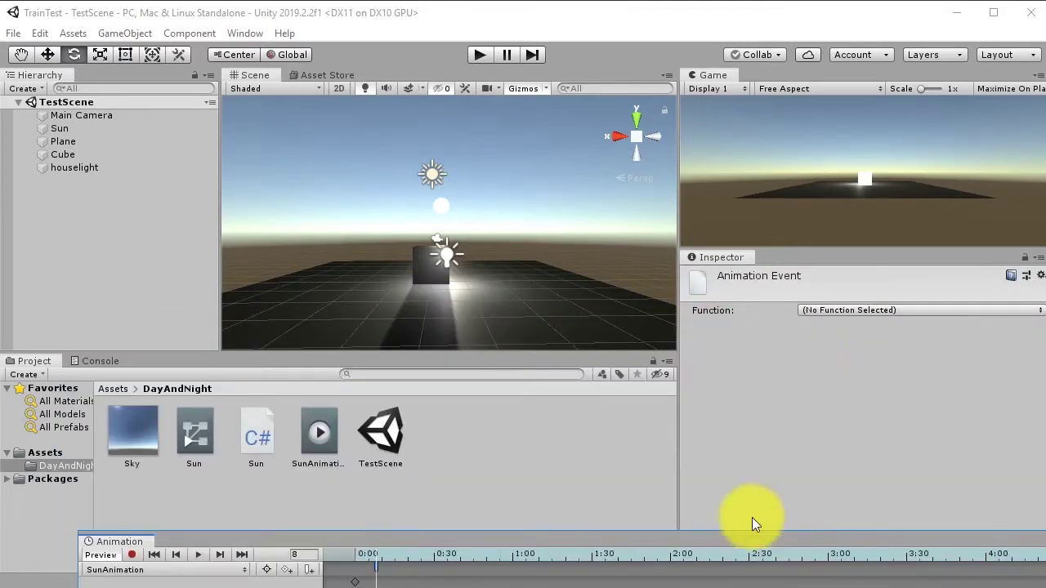
click(821, 316)
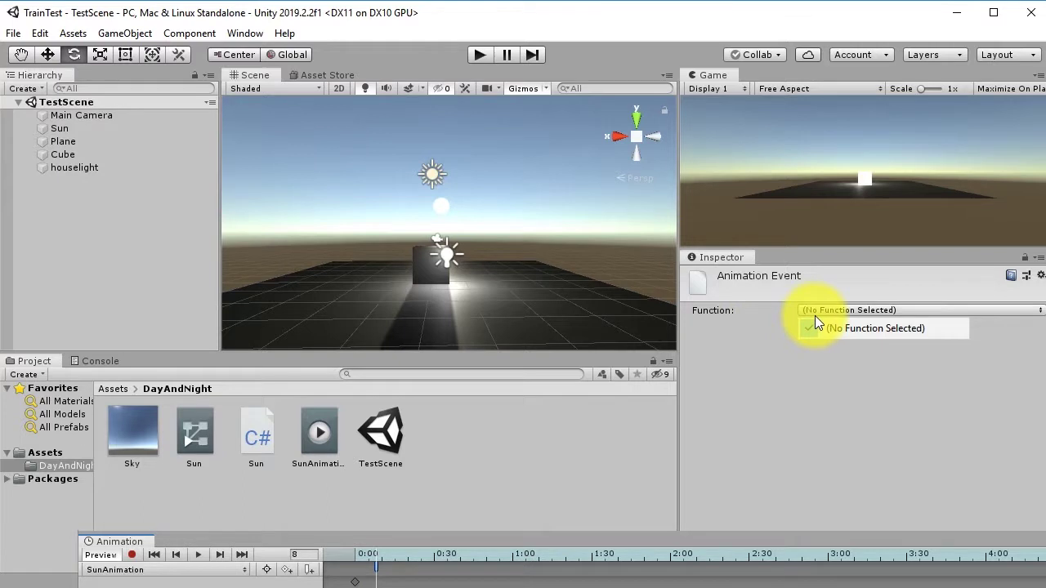
click(454, 481)
Step: Attach the Sun script to the Sun object, check its components, and bring the animation timeline back into view
click(258, 432)
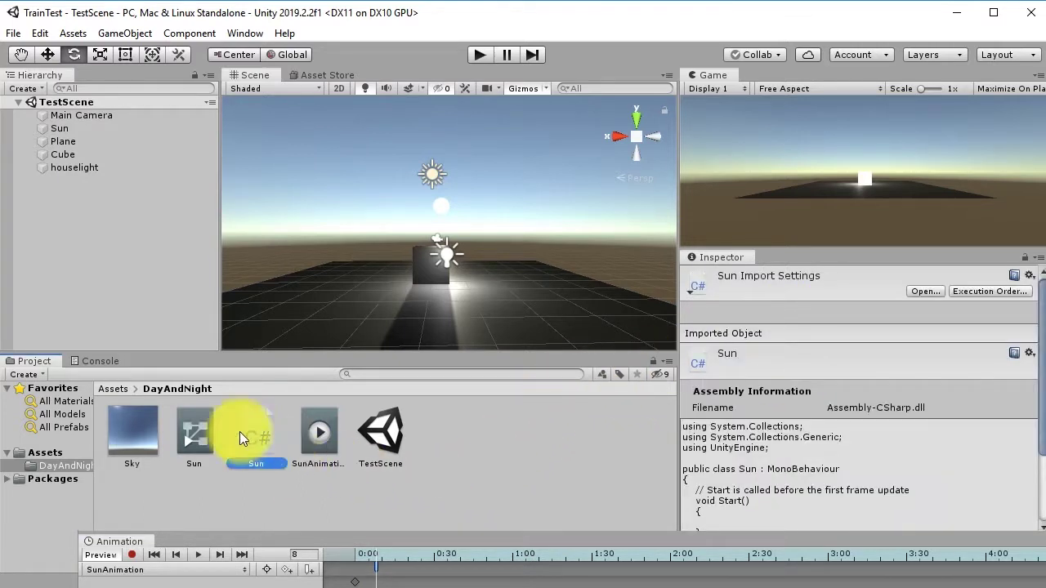
drag(247, 438, 56, 131)
click(56, 131)
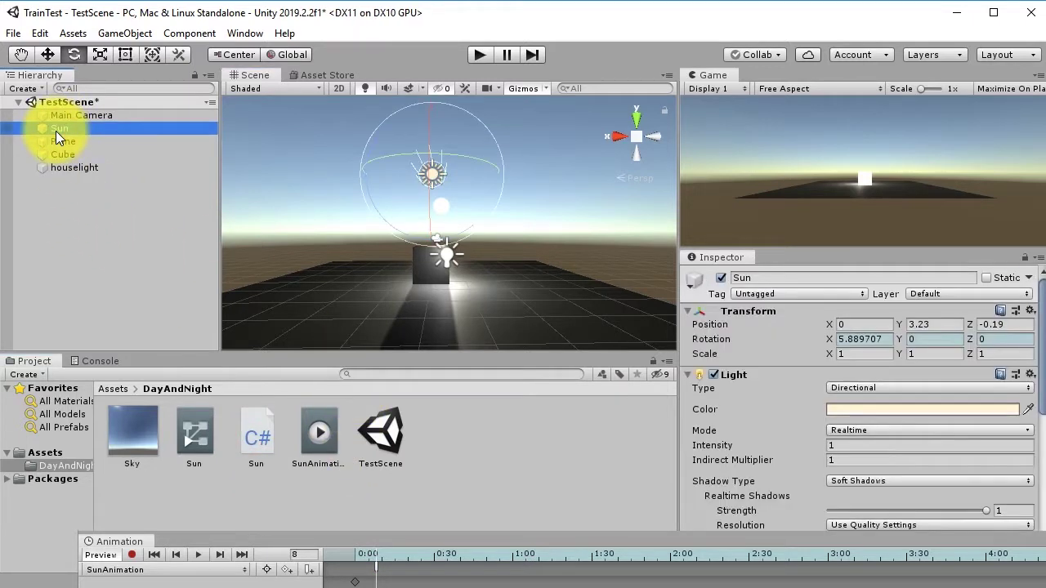
scroll(803, 444, down, 5)
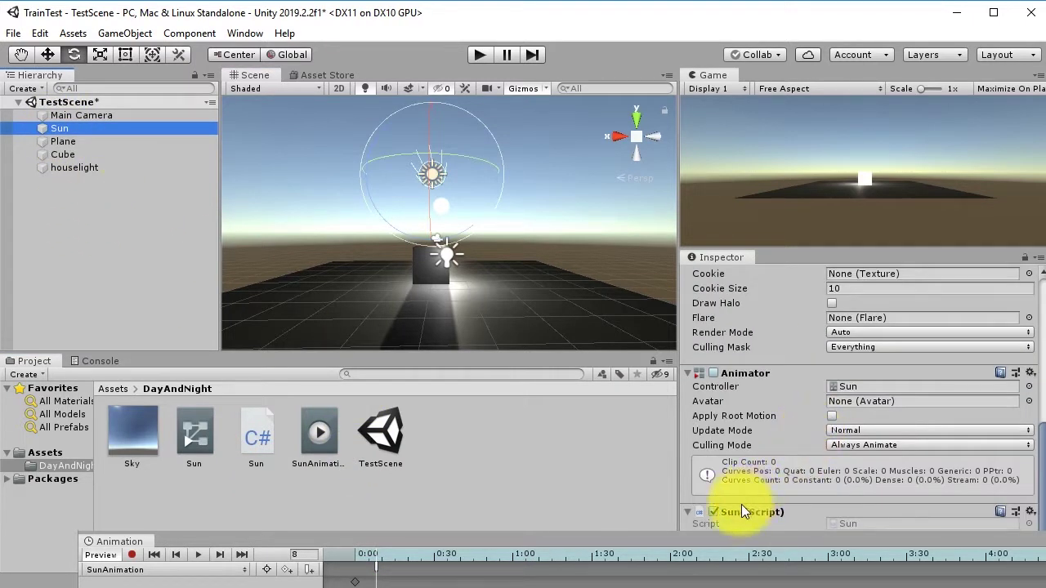
click(363, 550)
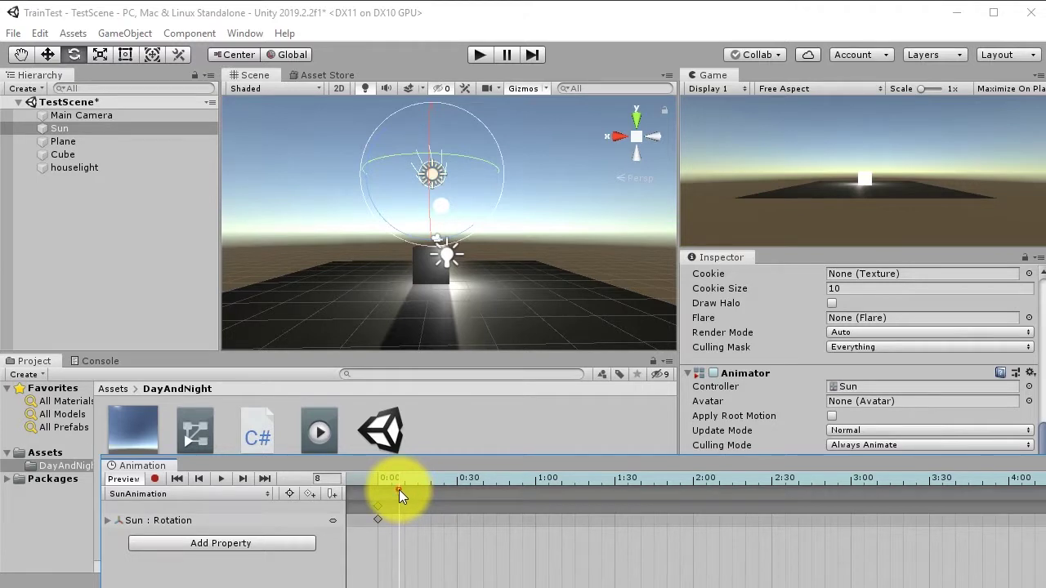
Step: Check the functions offered by the animation event at frame 8 and save the scene
click(398, 491)
click(847, 305)
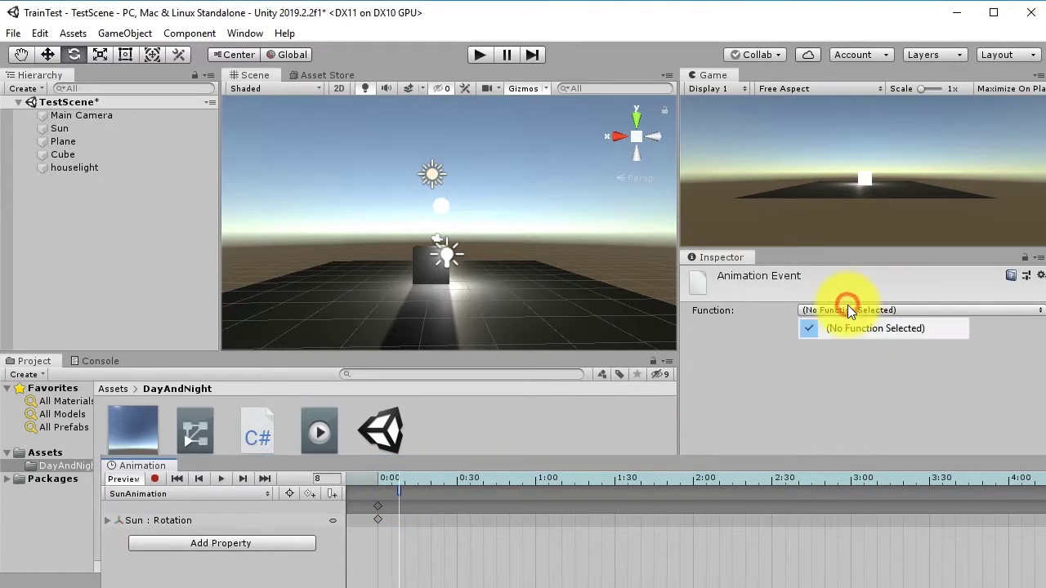
click(847, 305)
click(86, 235)
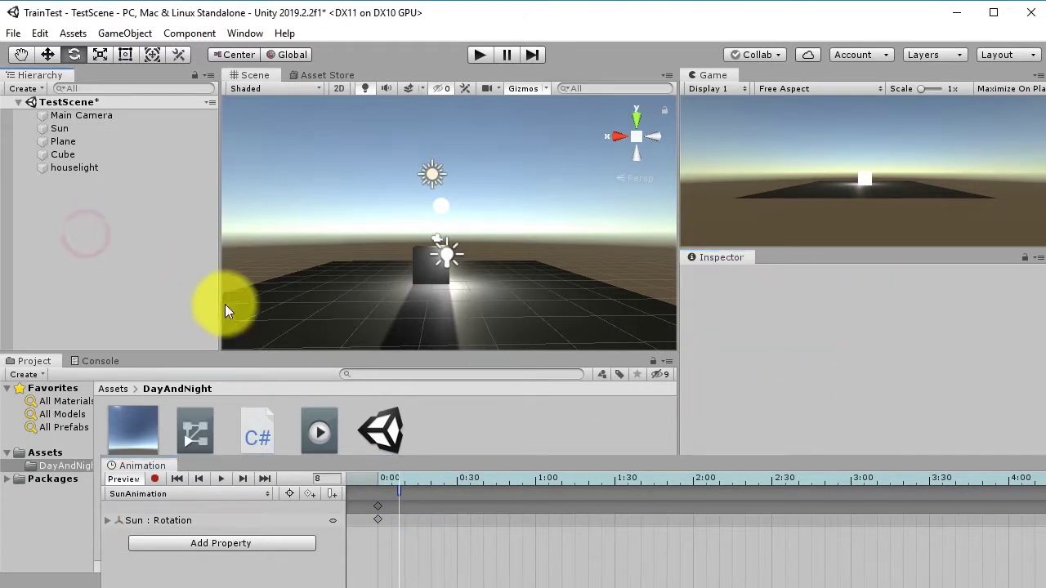
key(ctrl+s)
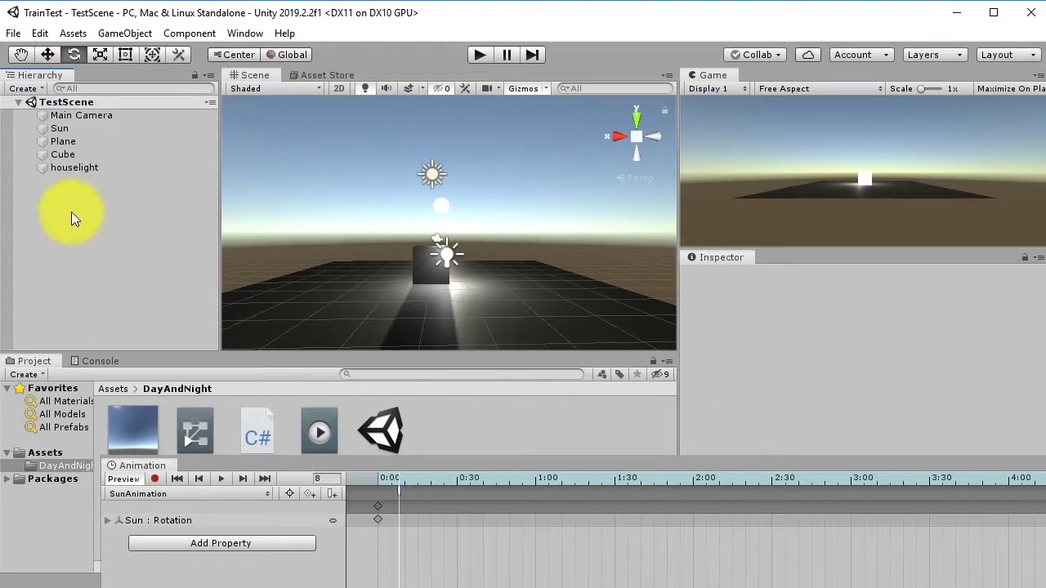
Step: Reselect the Sun and recheck the function choices of its frame 8 animation event
click(71, 128)
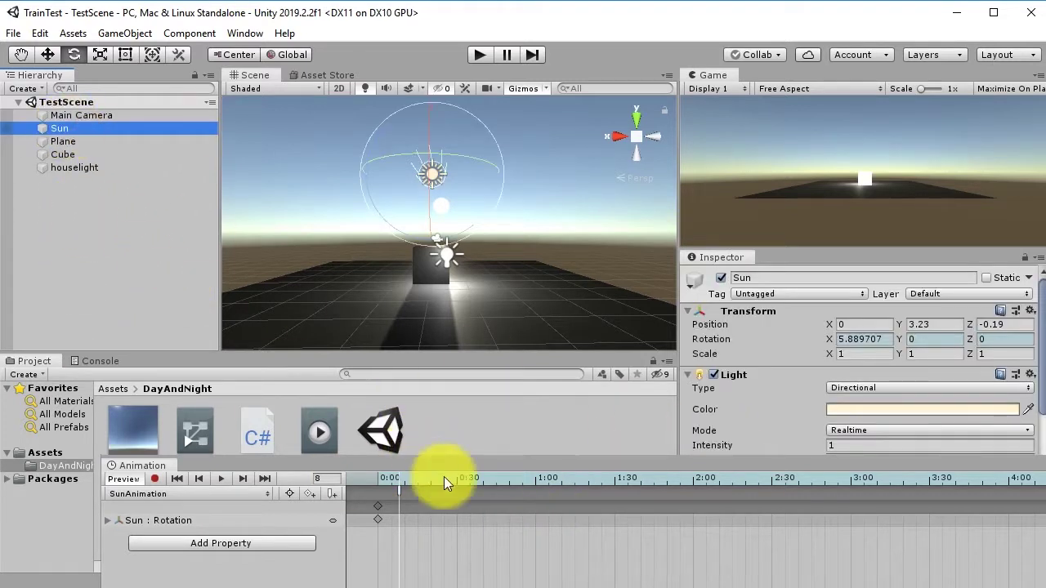
click(399, 489)
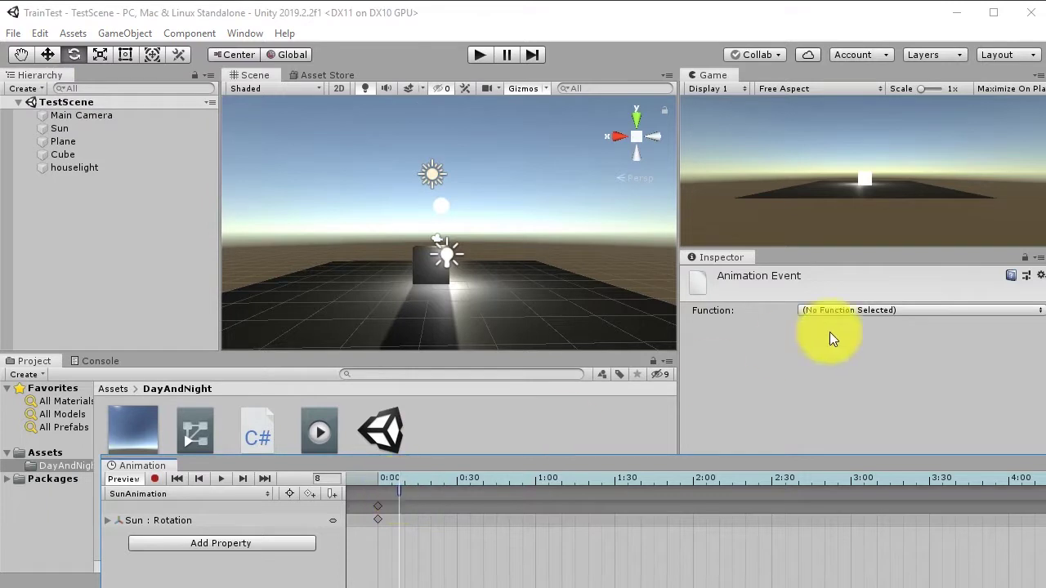
click(866, 311)
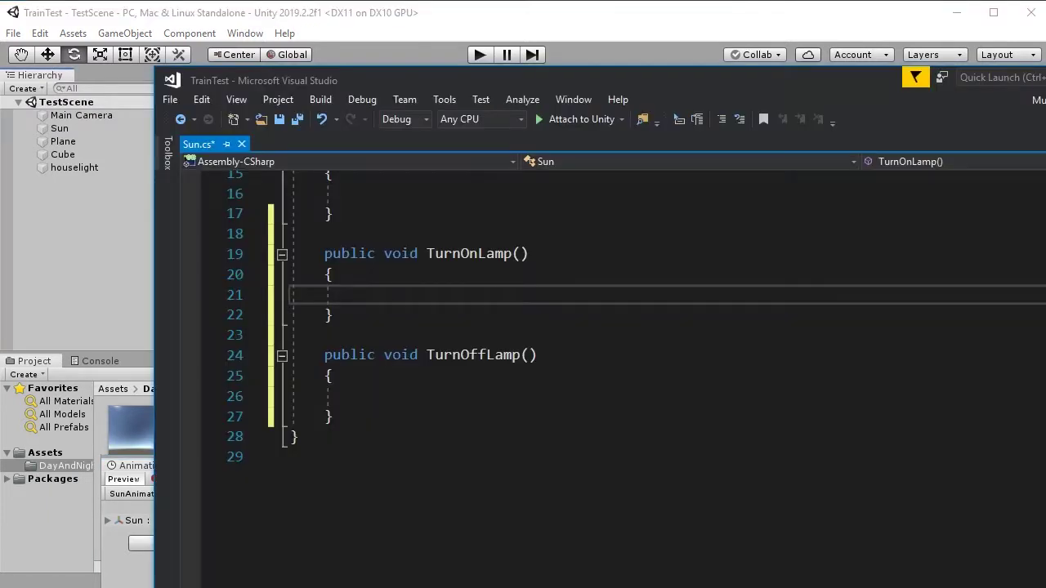
Step: Switch to Visual Studio and save Sun.cs with the empty TurnOnLamp and TurnOffLamp methods
click(490, 275)
click(425, 303)
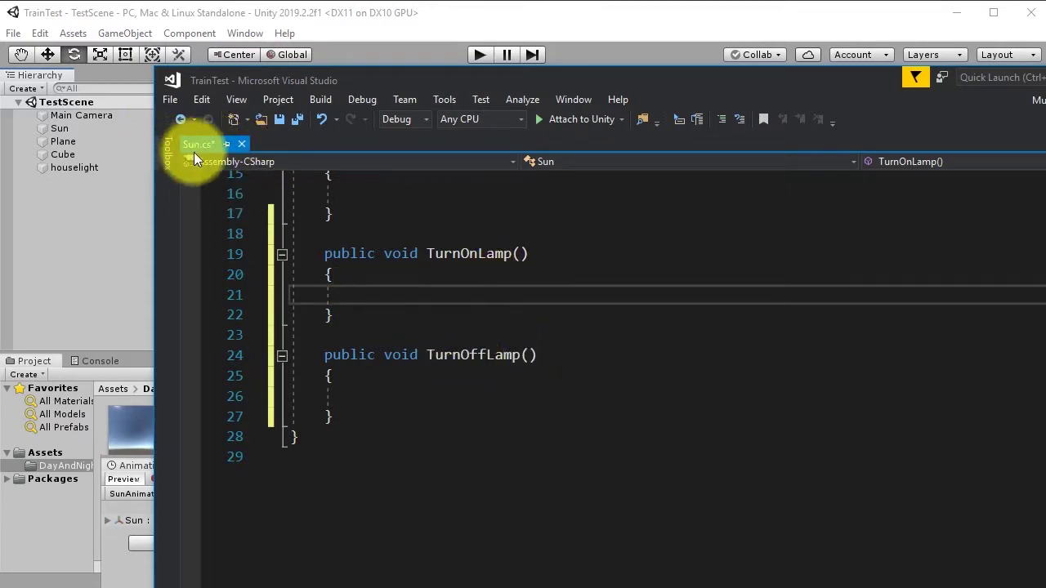
click(416, 278)
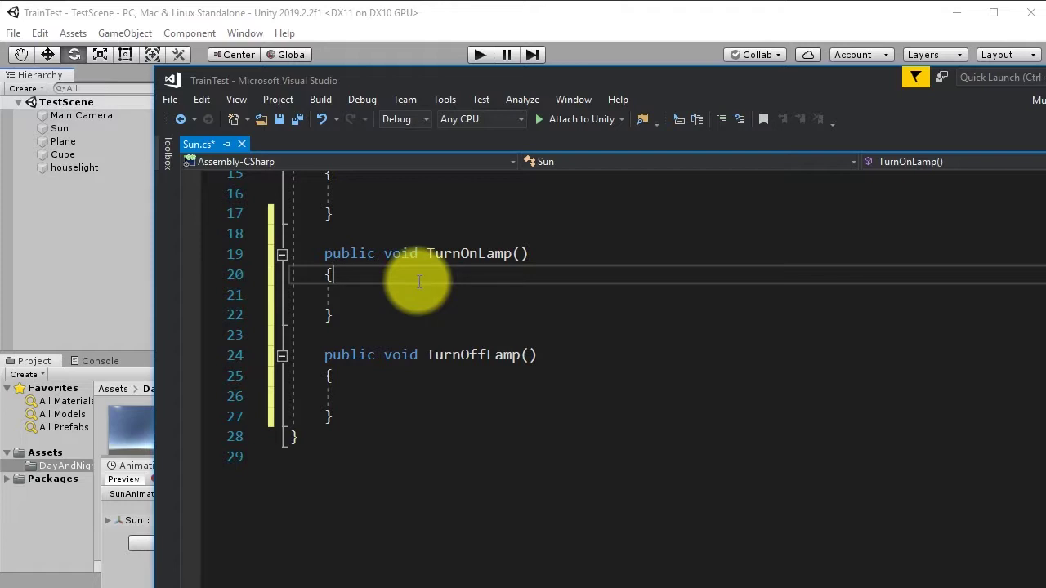
key(ctrl+s)
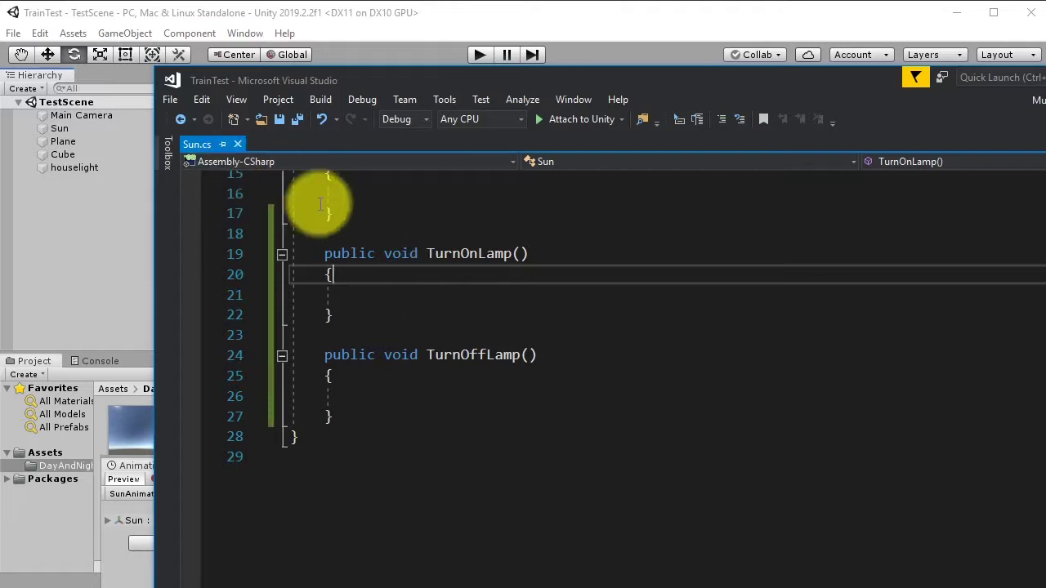
Step: Back in Unity, assign TurnOffLamp() as the function of the animation event at frame 8
click(349, 17)
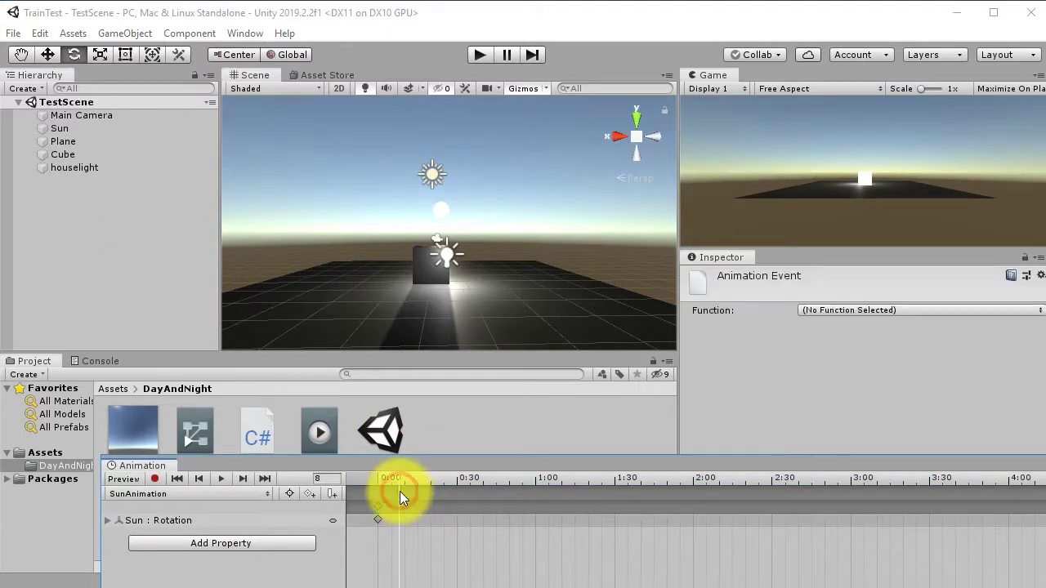
click(833, 311)
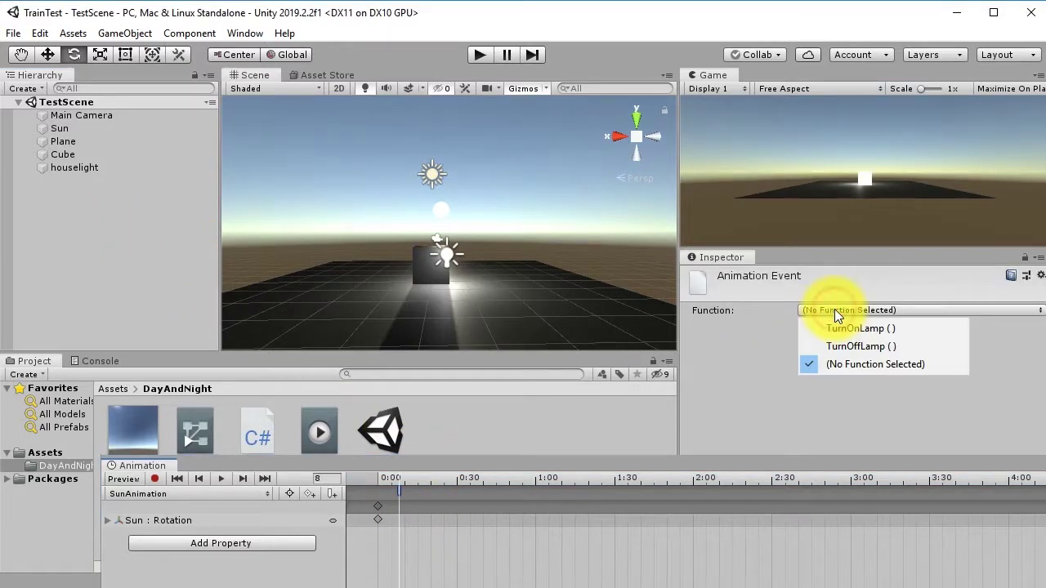
click(856, 347)
Step: Add an animation event at frame 153 of SunAnimation and assign it the TurnOnLamp() function
click(441, 524)
drag(404, 478, 775, 488)
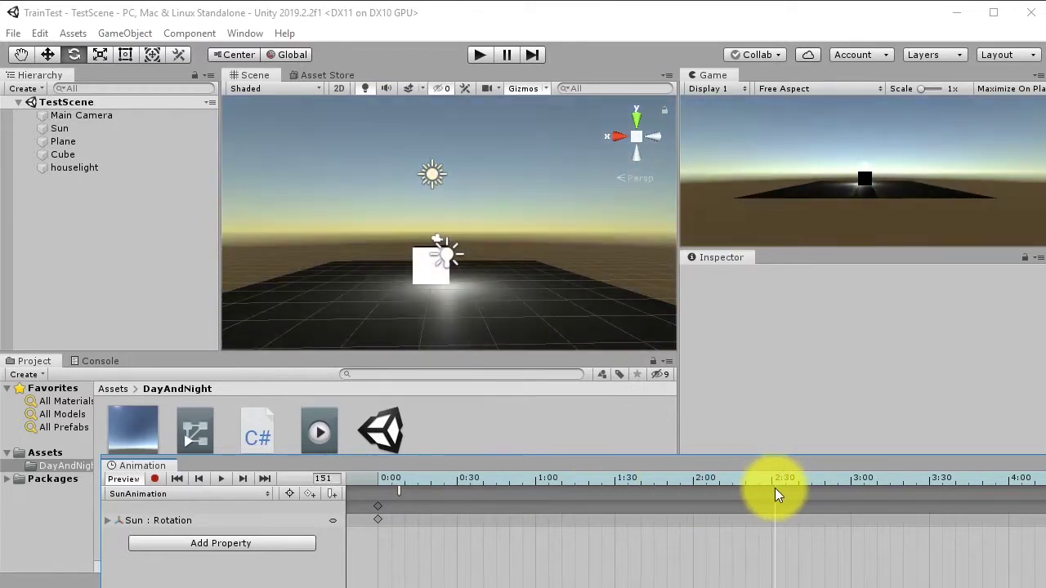
click(867, 167)
drag(770, 485, 779, 485)
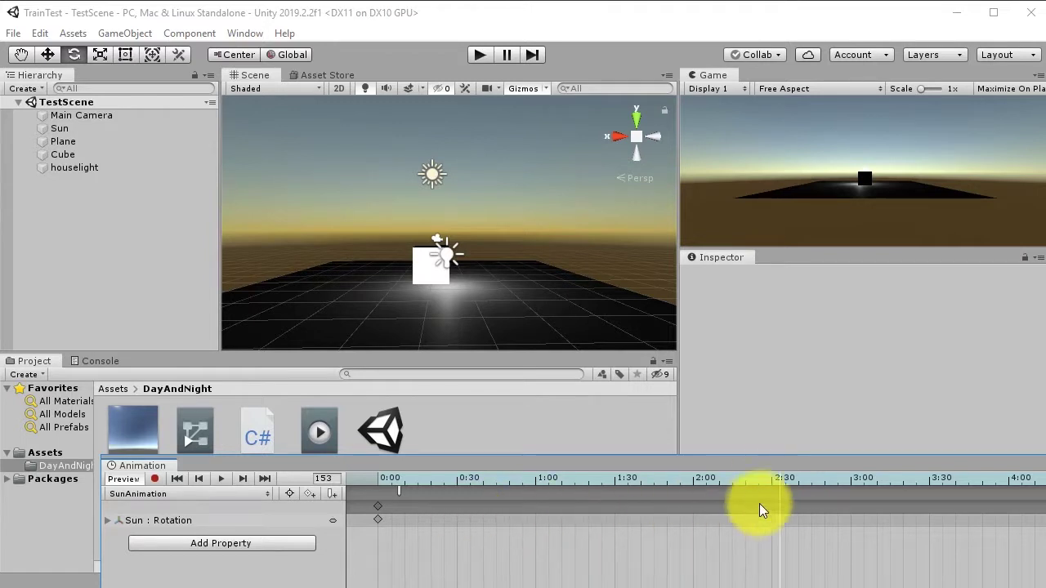
click(334, 494)
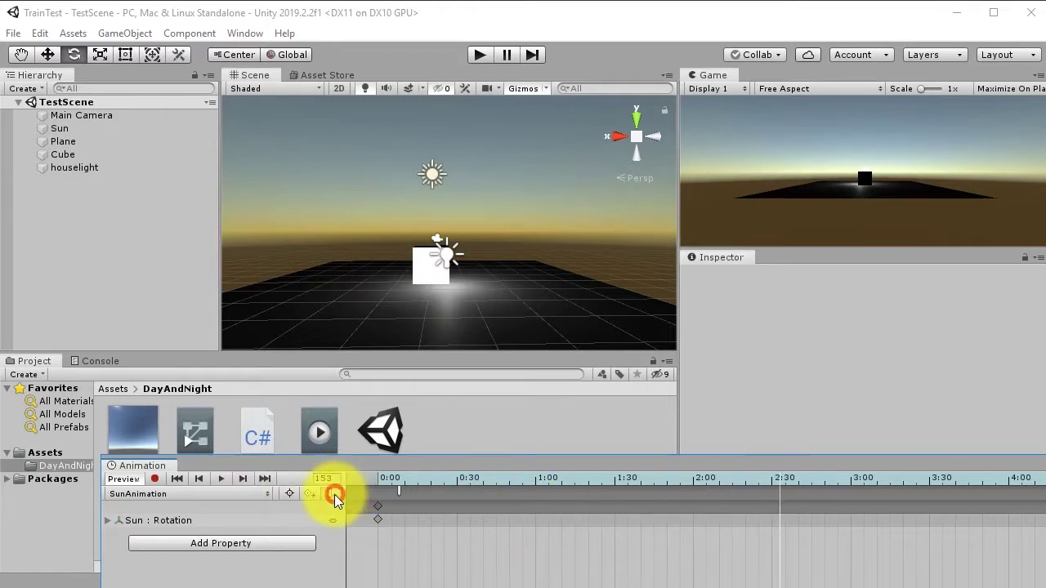
double_click(780, 492)
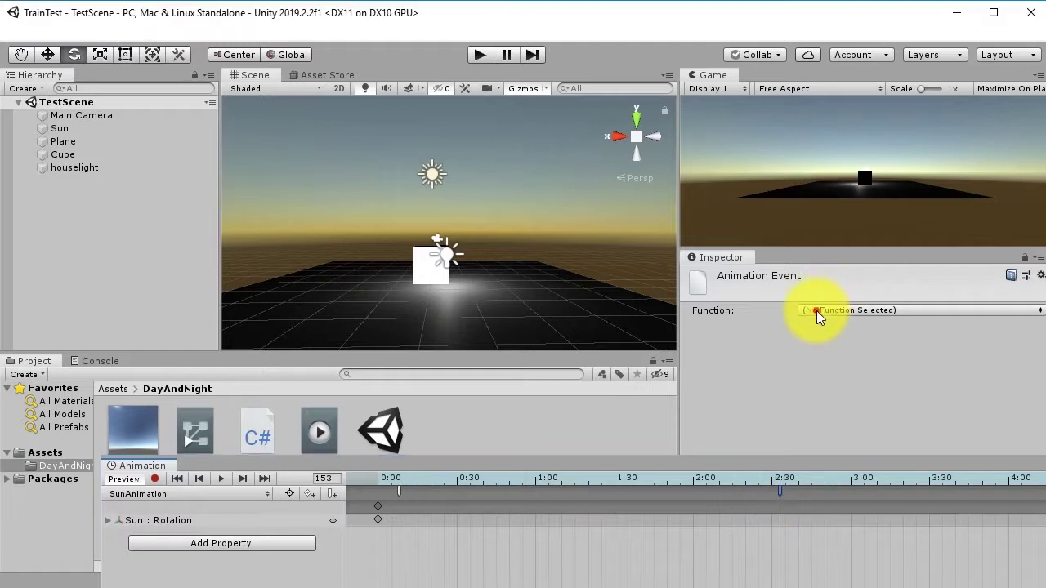
click(816, 311)
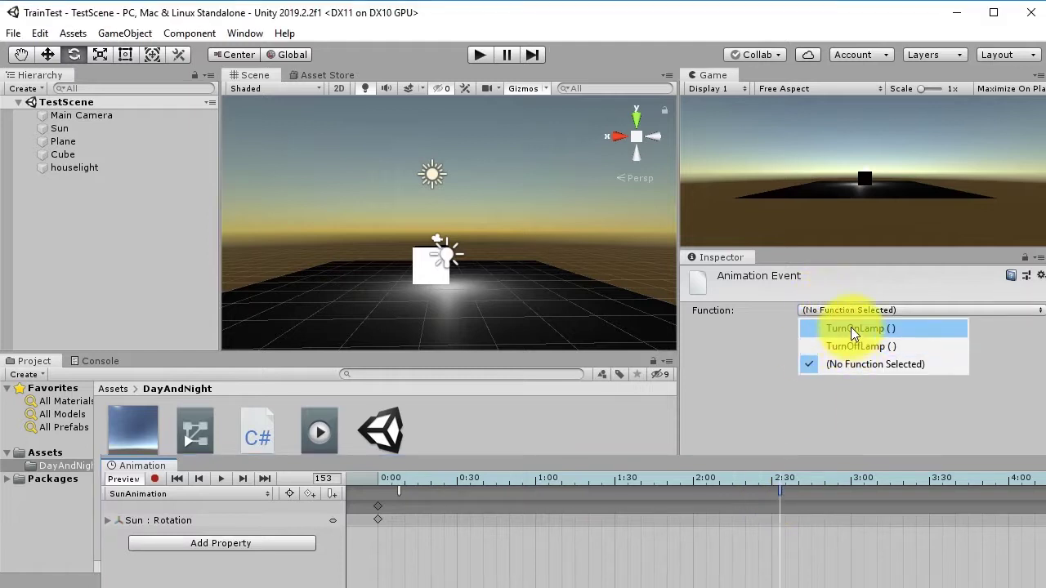
click(851, 328)
Step: Enlarge the visible animation timeline, scrub SunAnimation to frame 50, and briefly play-test the scene
drag(726, 459, 785, 354)
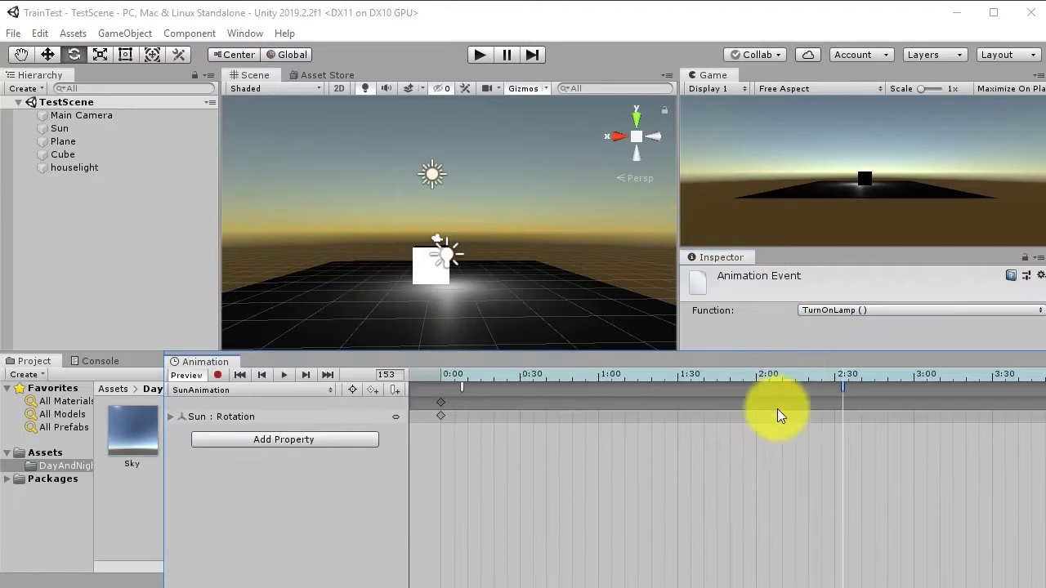
click(682, 492)
drag(549, 373, 351, 269)
drag(497, 378, 572, 380)
click(480, 55)
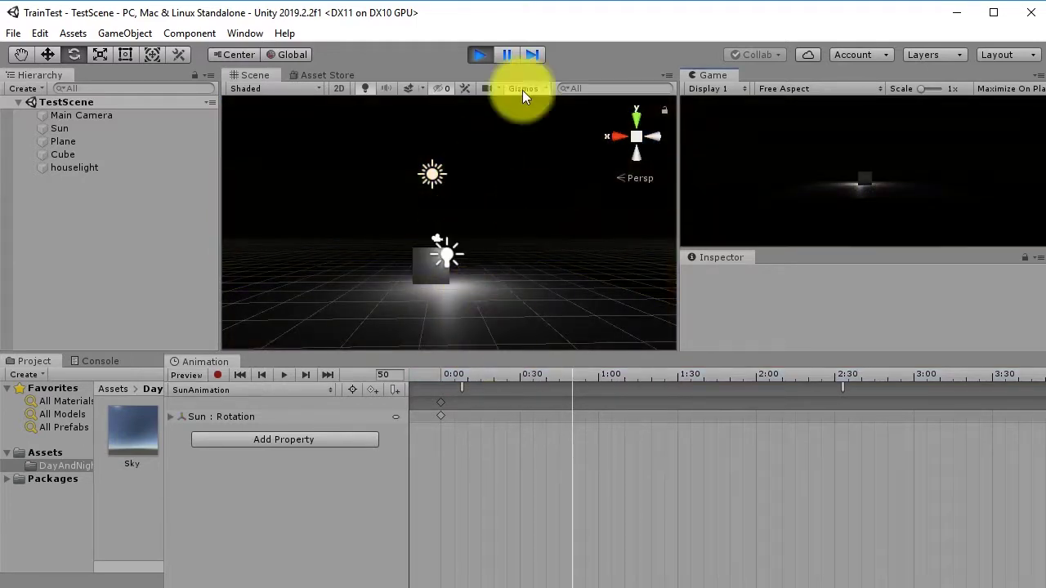
click(476, 54)
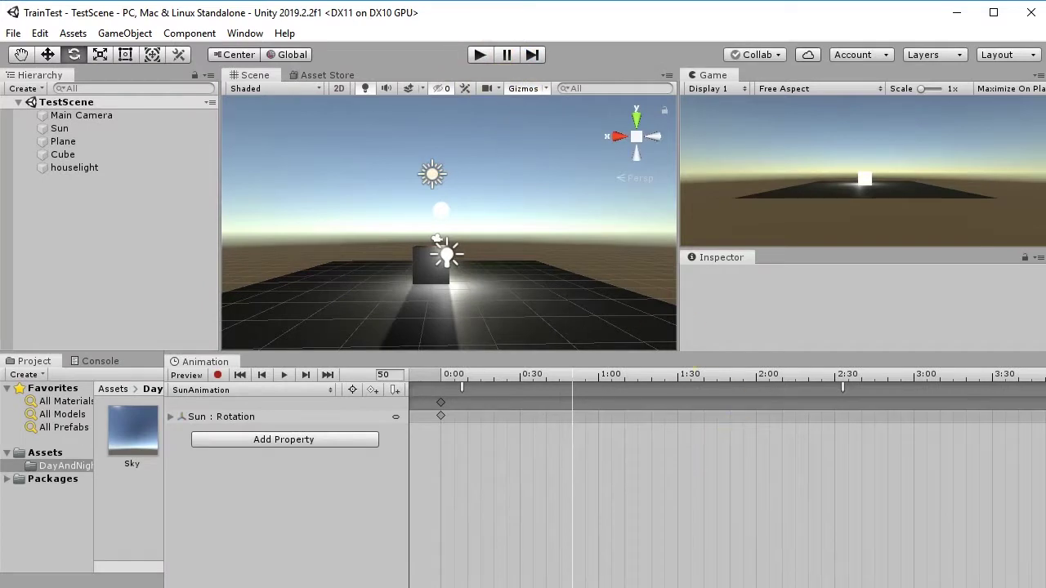
Step: Check the exact name of the houselight object in Unity and return to the TurnOnLamp body in Visual Studio
key(alt+Tab)
click(420, 294)
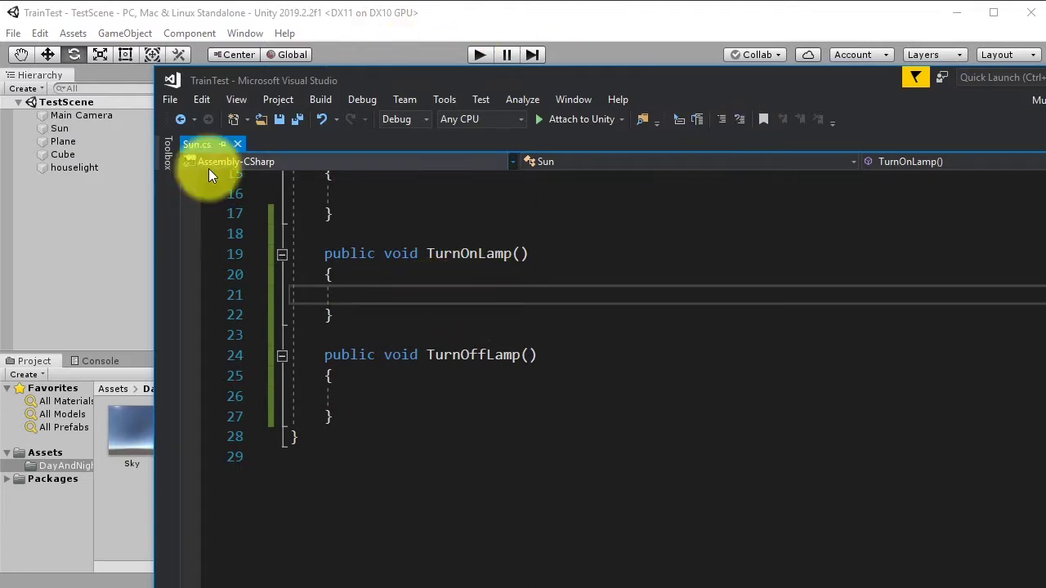
click(53, 167)
click(85, 167)
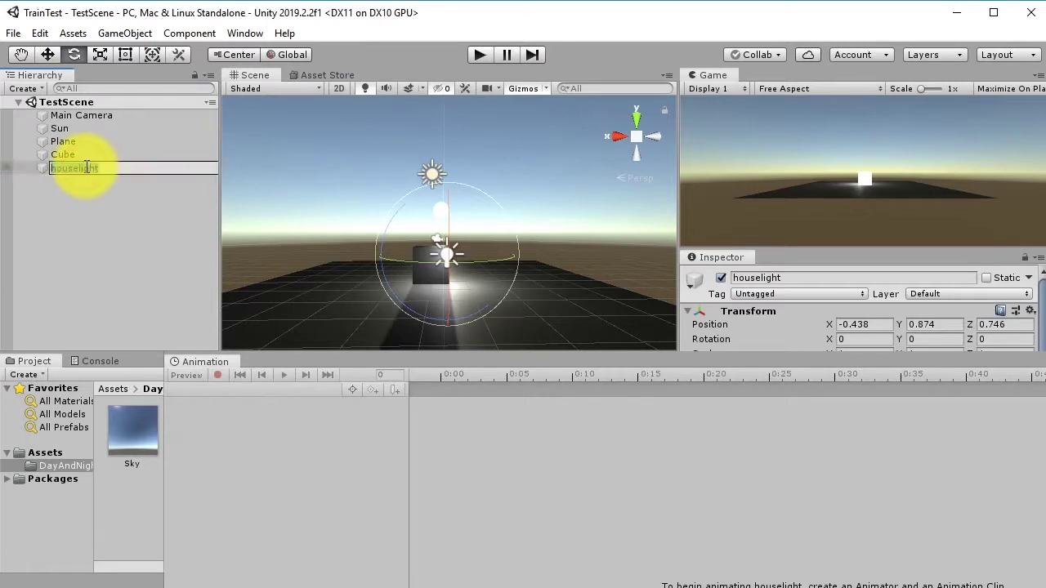
key(alt+Tab)
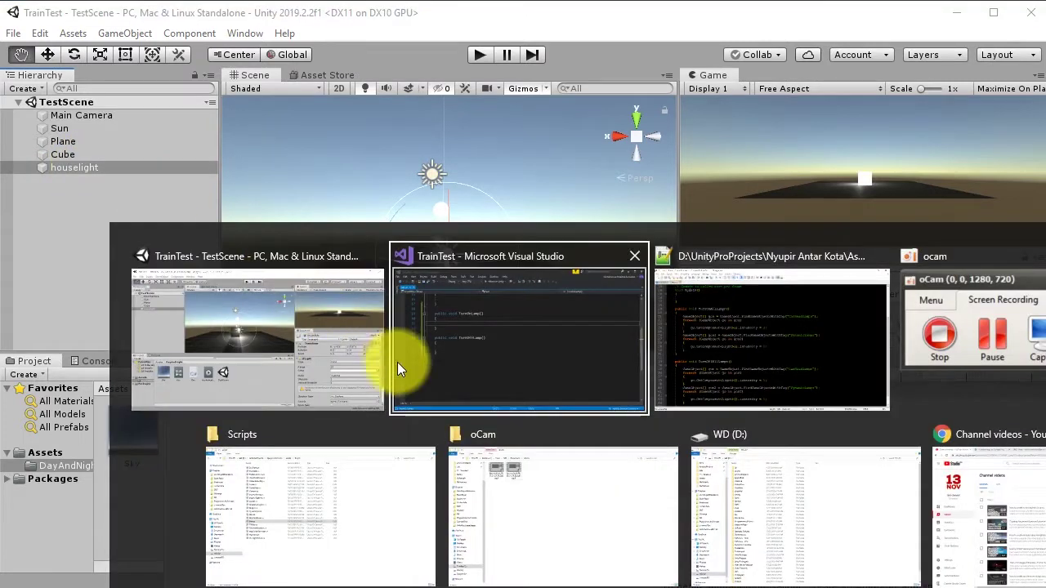
click(445, 336)
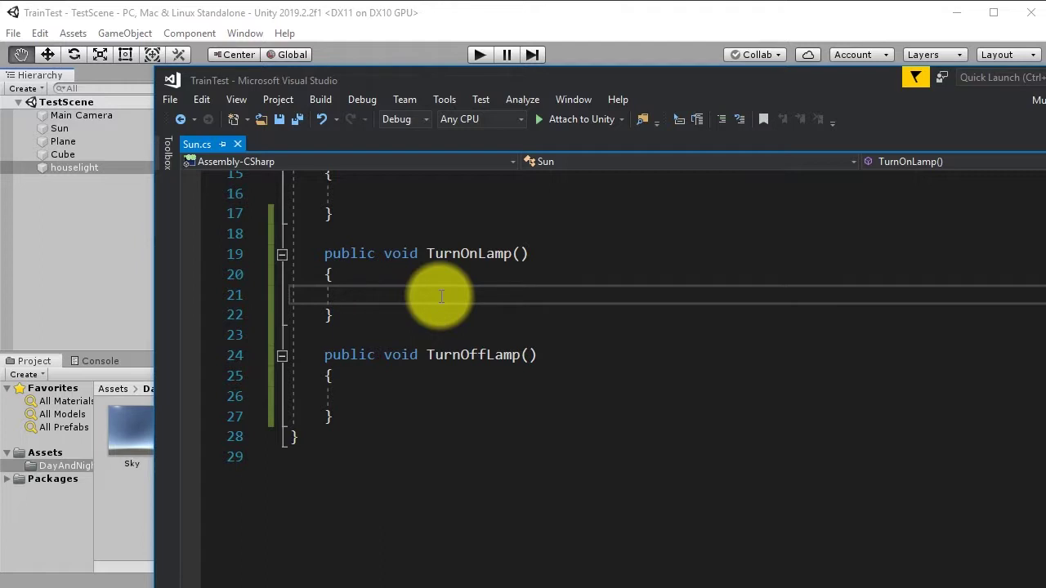
Step: In TurnOnLamp, write GameObject.Find("houselight").GetComponent<Light>() to access the lamp's Light component
text(GameObject.Find(")
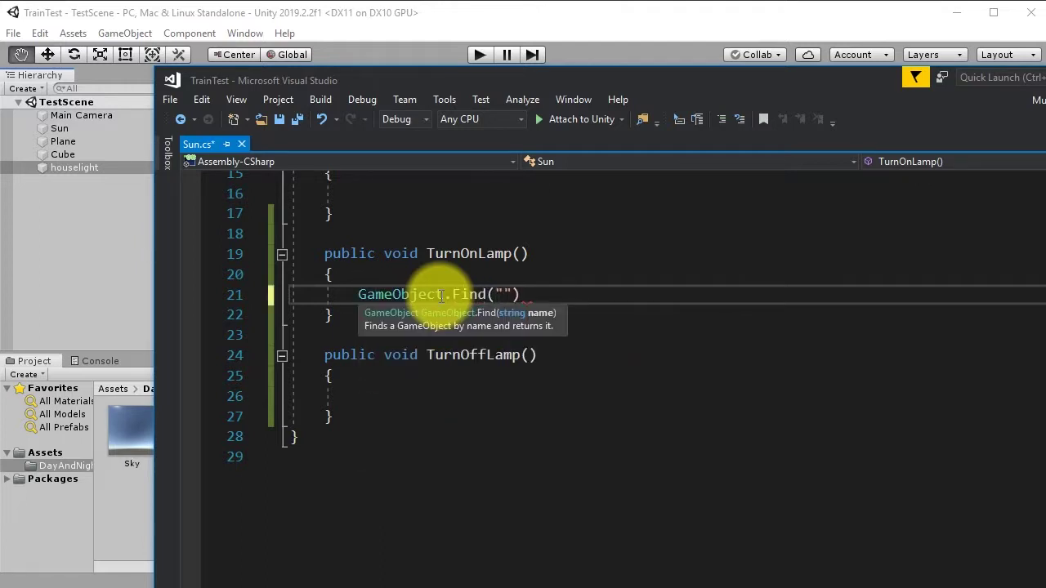
text(houselight)
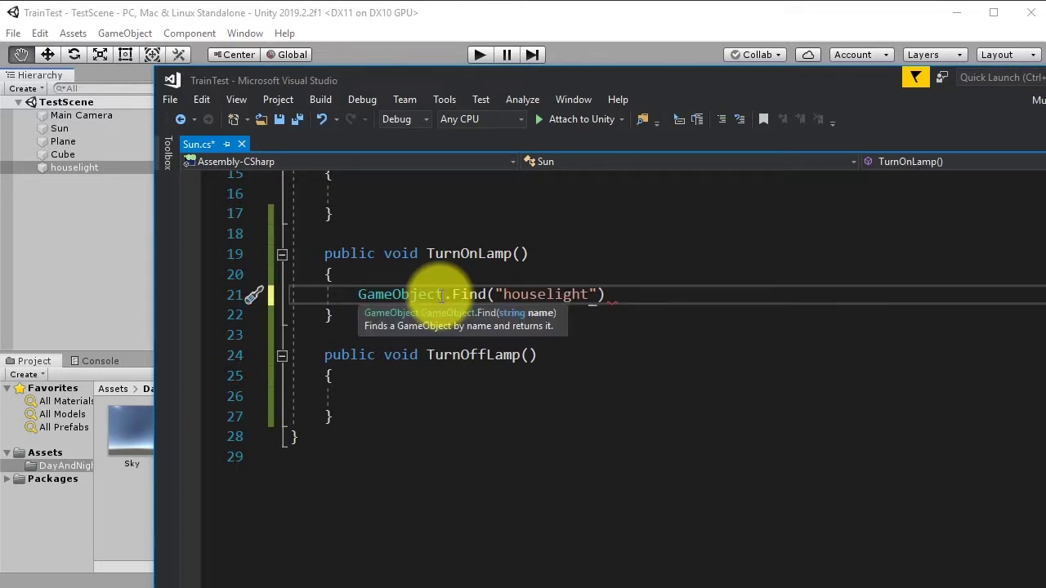
text("))
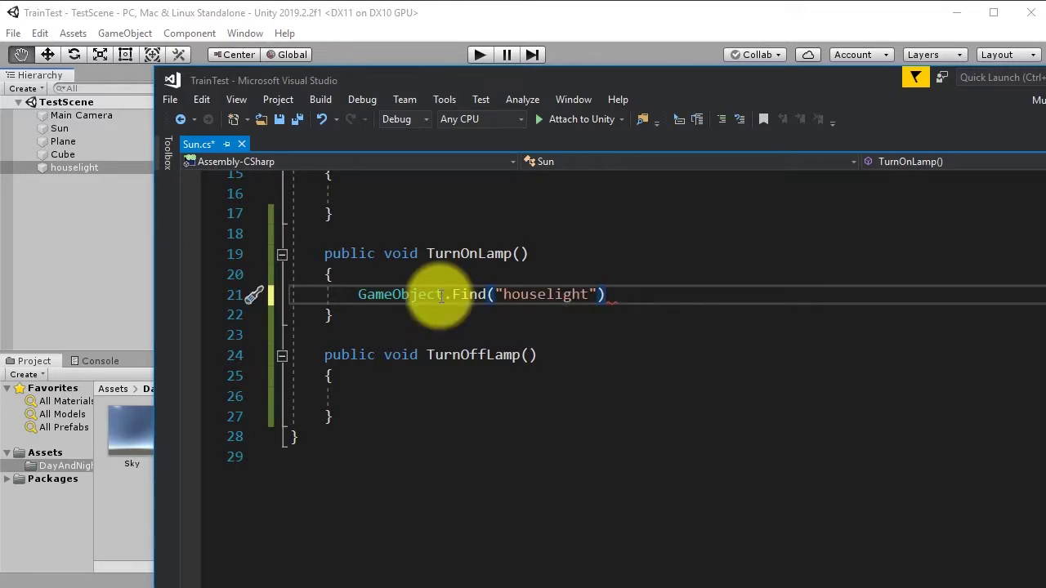
text(.GetC)
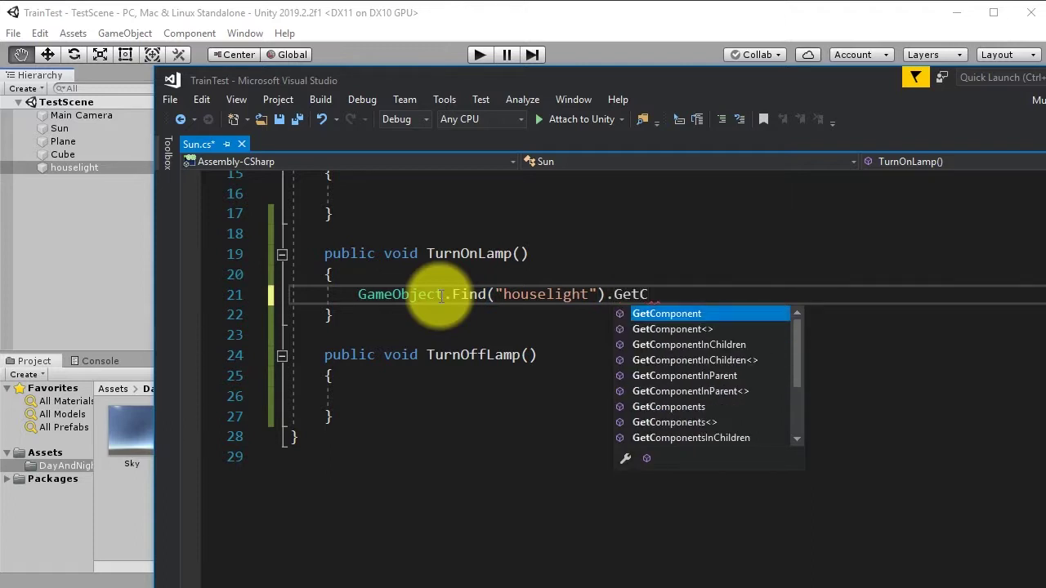
key(Tab)
text(<)
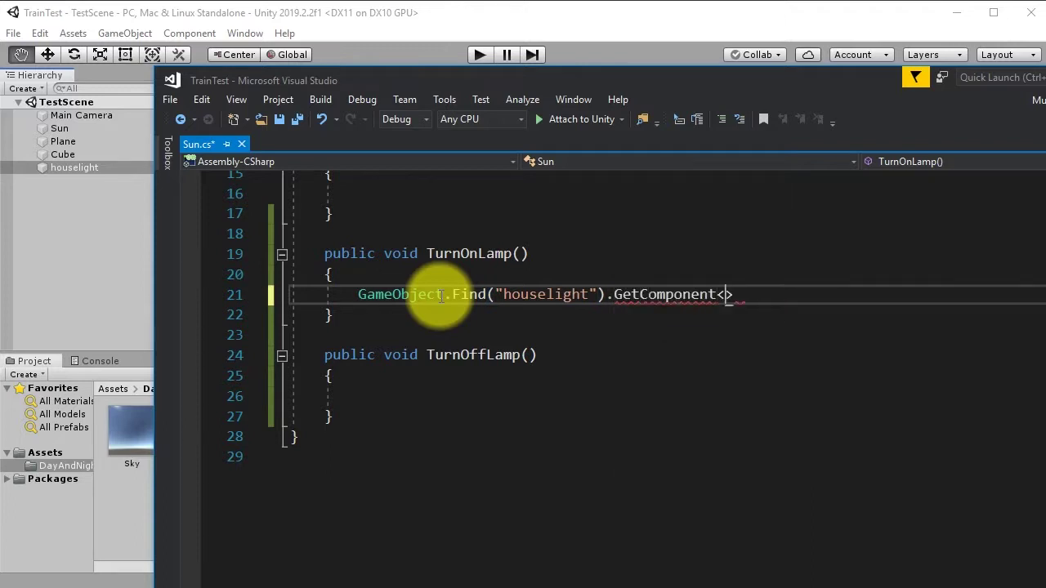
text(Ligh)
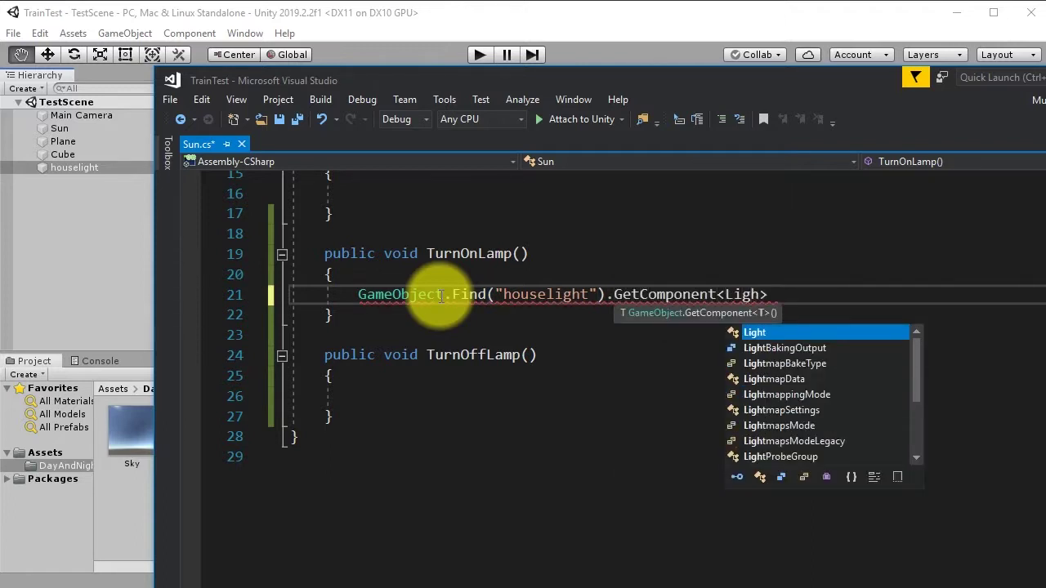
key(Tab)
text(())
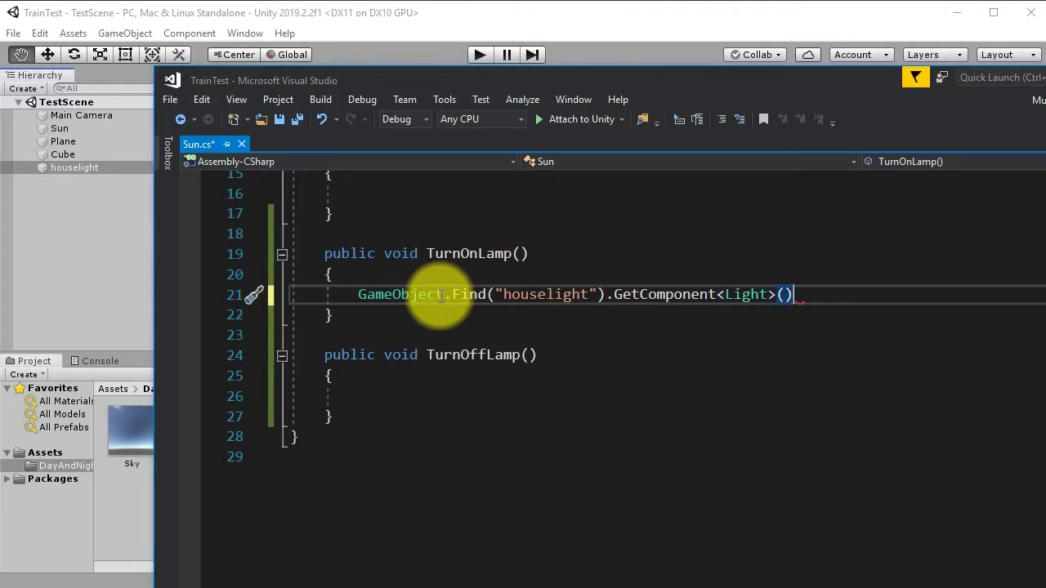
Step: Complete the TurnOnLamp statement with .intensity = 2; and save Sun.cs
text(.int)
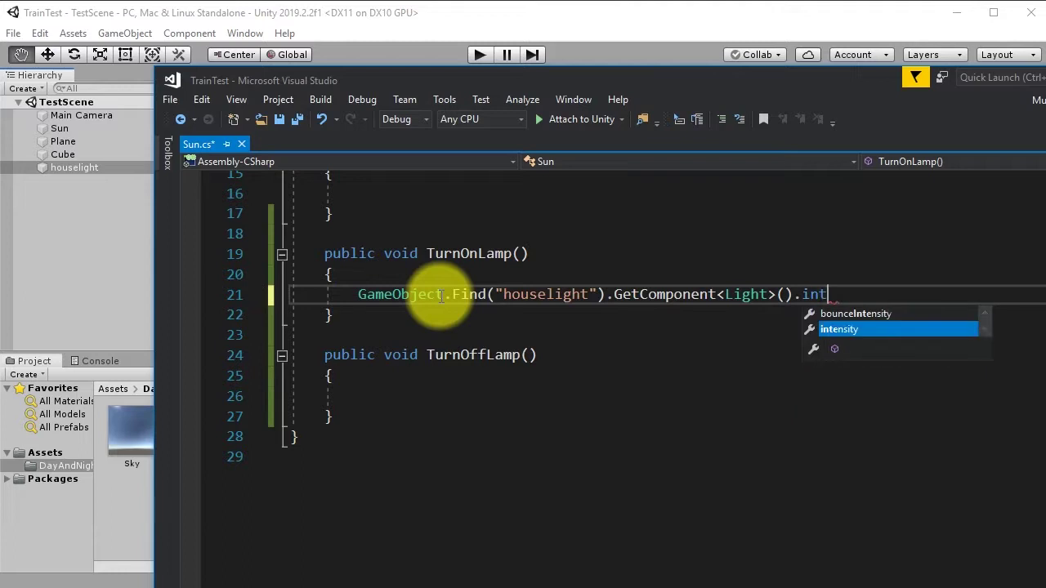
key(Tab)
text(= 2;)
key(ctrl+s)
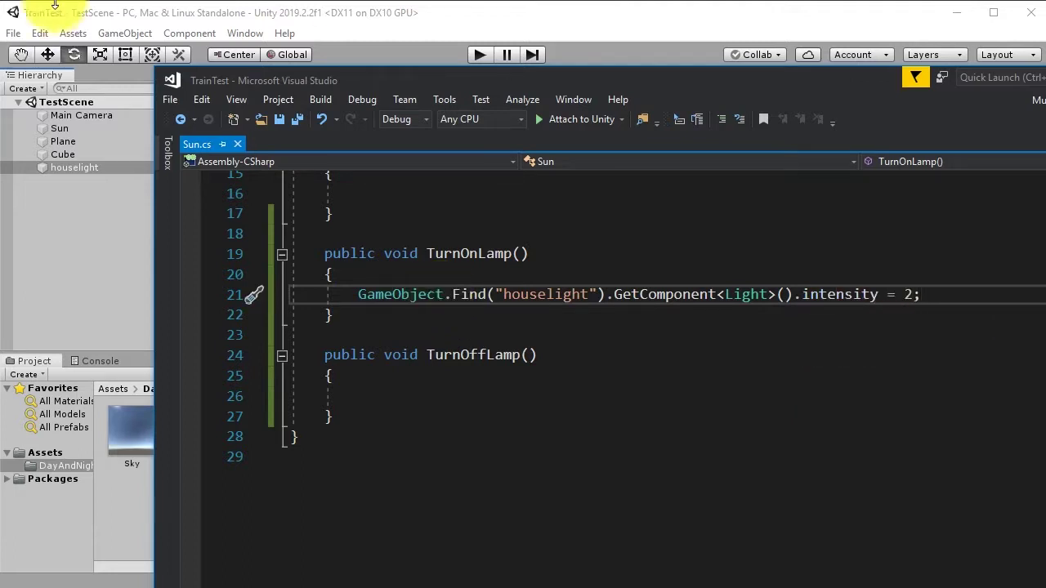
Step: Switch to Unity, move the Animation window lower to uncover the Inspector, and set the houselight's light intensity to 0
click(276, 10)
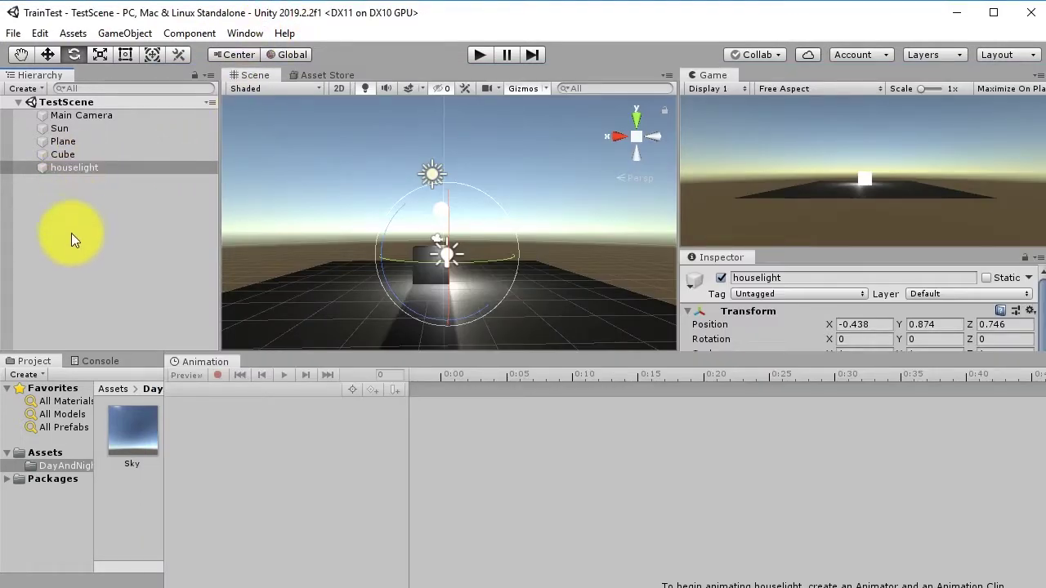
click(82, 167)
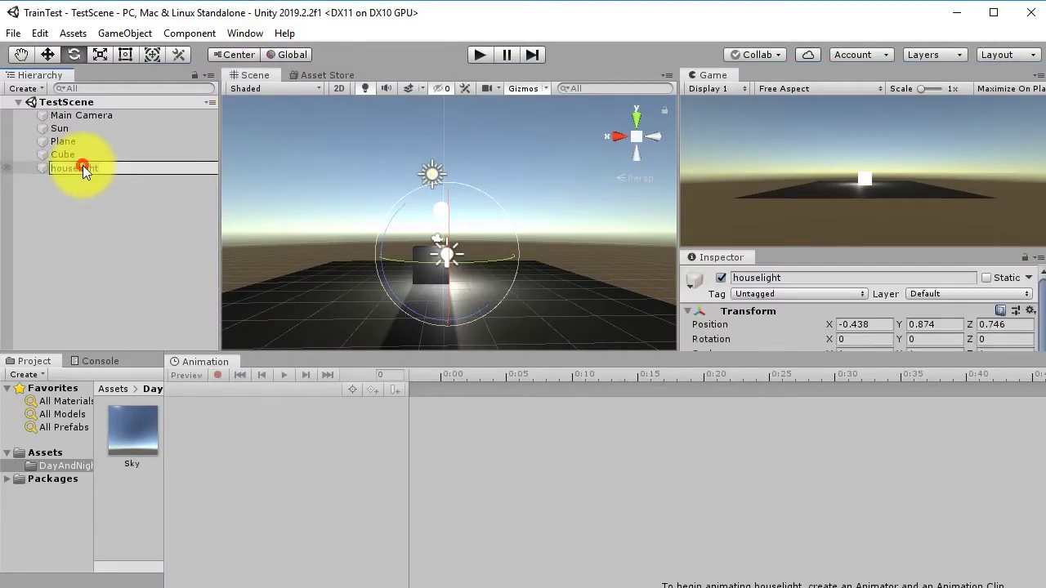
scroll(776, 306, down, 3)
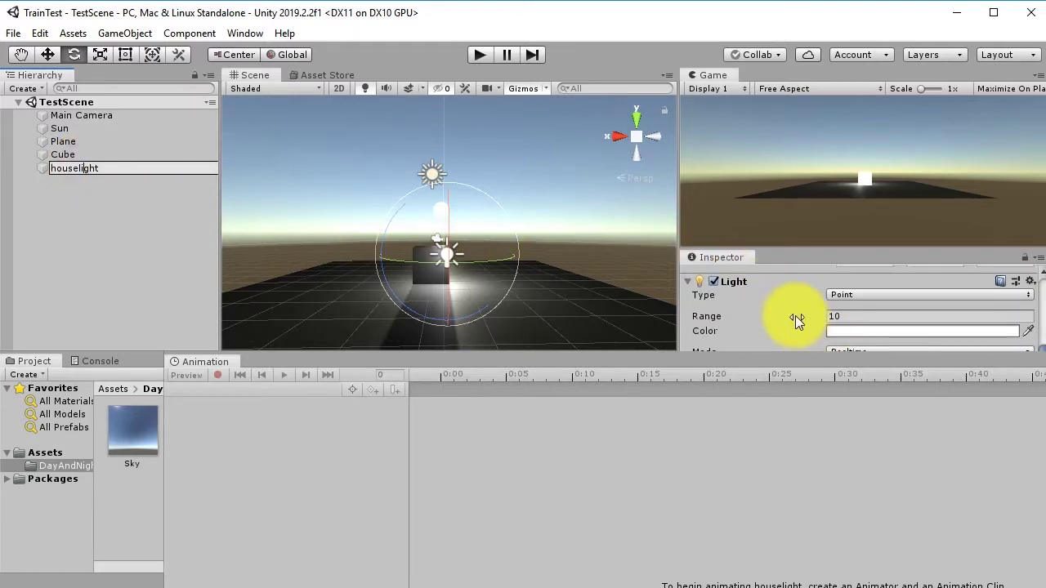
drag(677, 360, 659, 478)
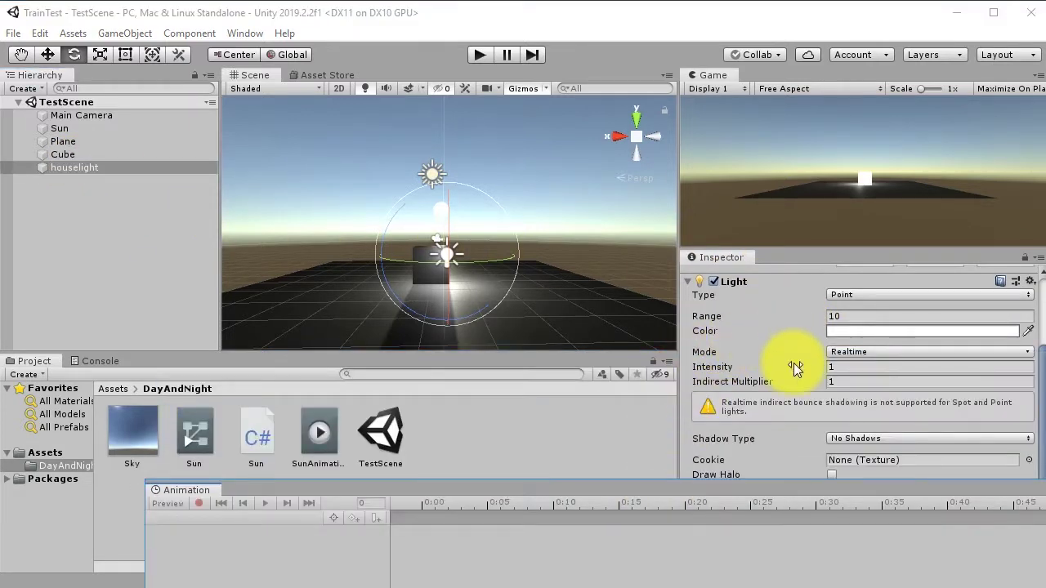
click(841, 369)
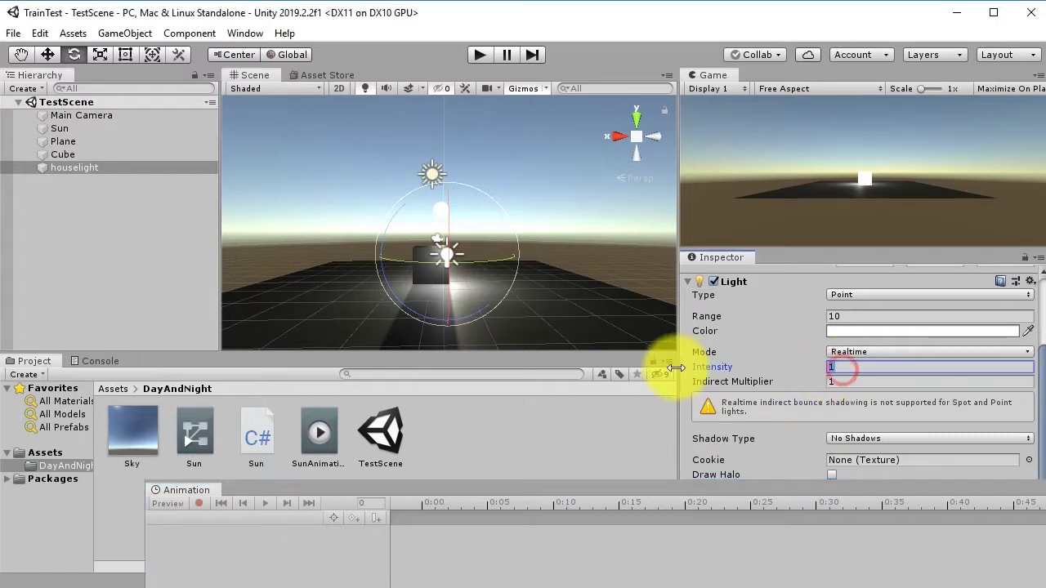
text(0)
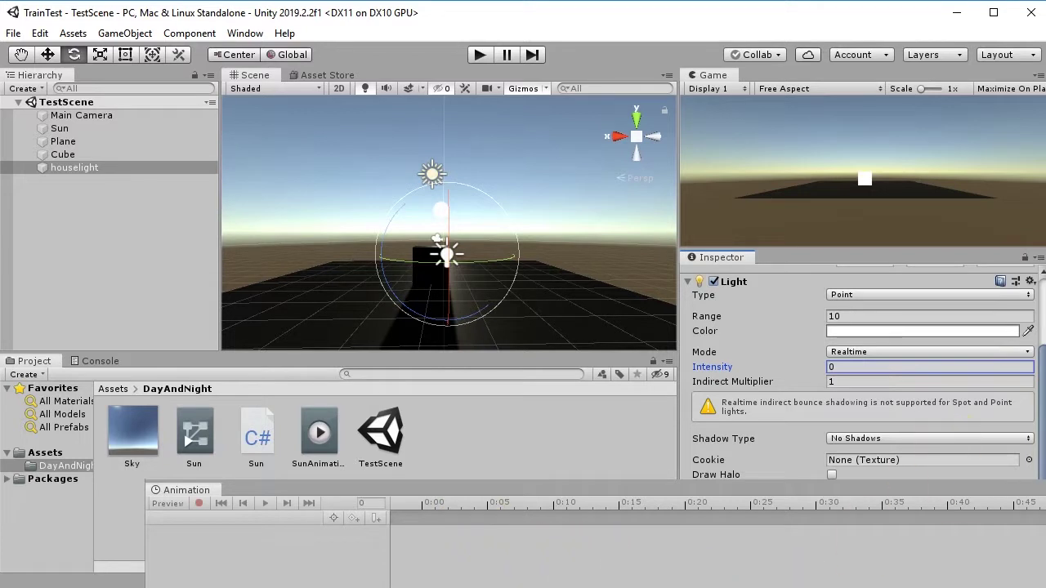
Step: Return to Visual Studio and copy the houselight intensity statement from TurnOnLamp into the empty TurnOffLamp body
click(711, 587)
click(784, 295)
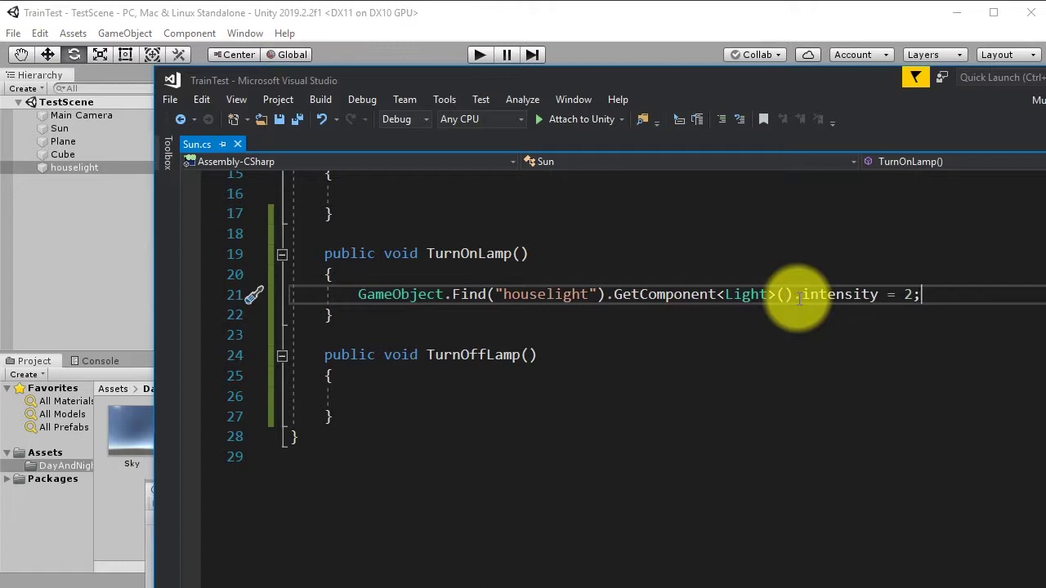
key(shift+Home)
key(ctrl+c)
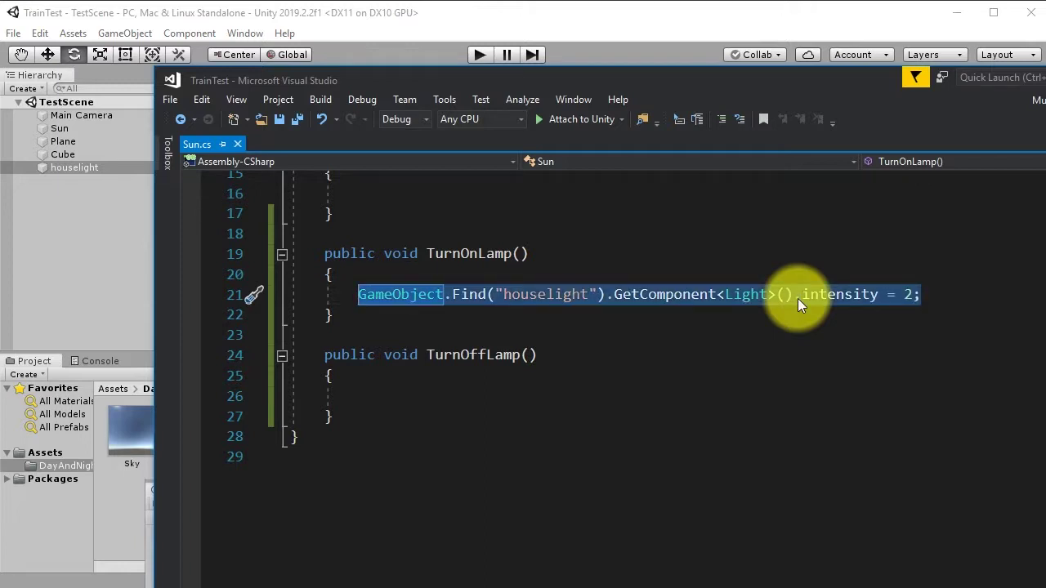
click(452, 355)
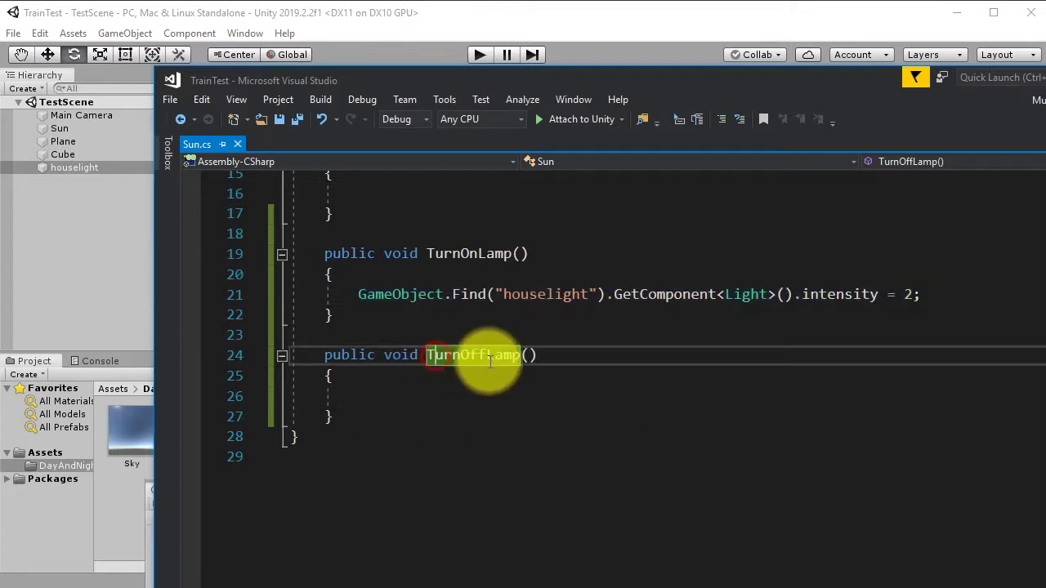
click(443, 399)
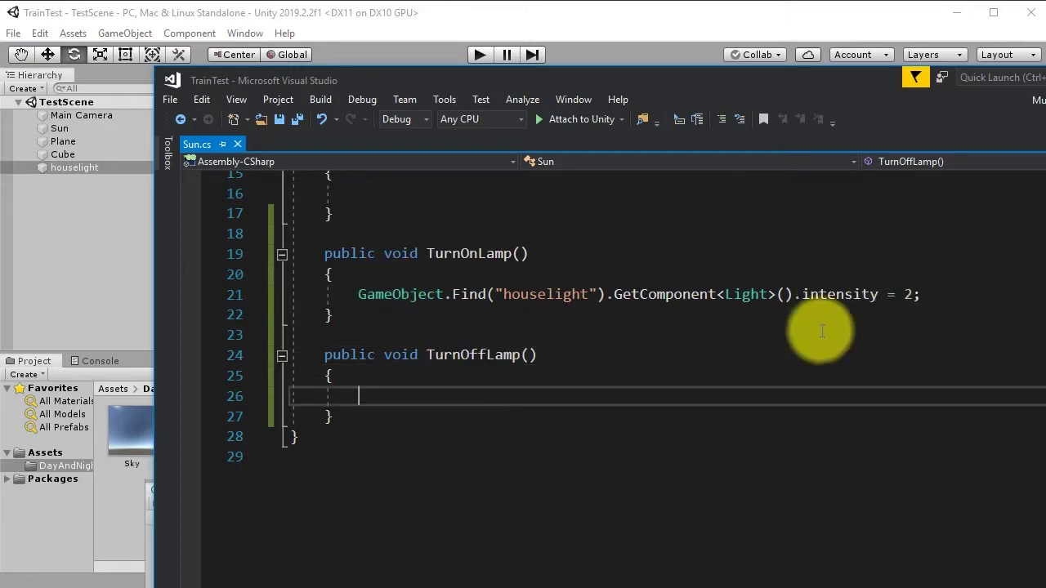
click(390, 410)
click(442, 398)
key(ctrl+v)
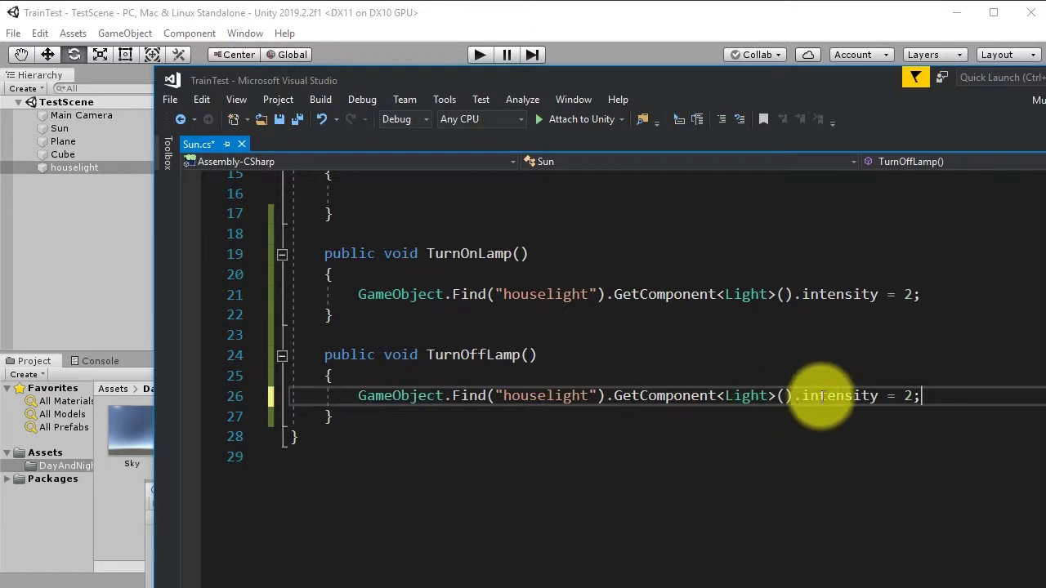
Step: Change the intensity value in the TurnOffLamp statement to 0 and save Sun.cs
click(909, 395)
key(shift+Left)
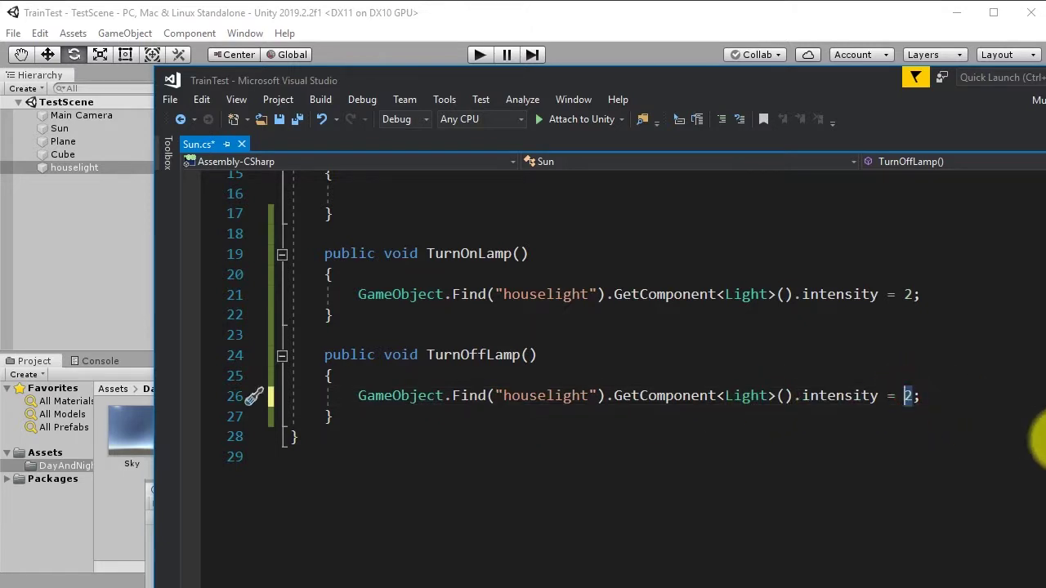
text(0)
click(889, 417)
key(ctrl+s)
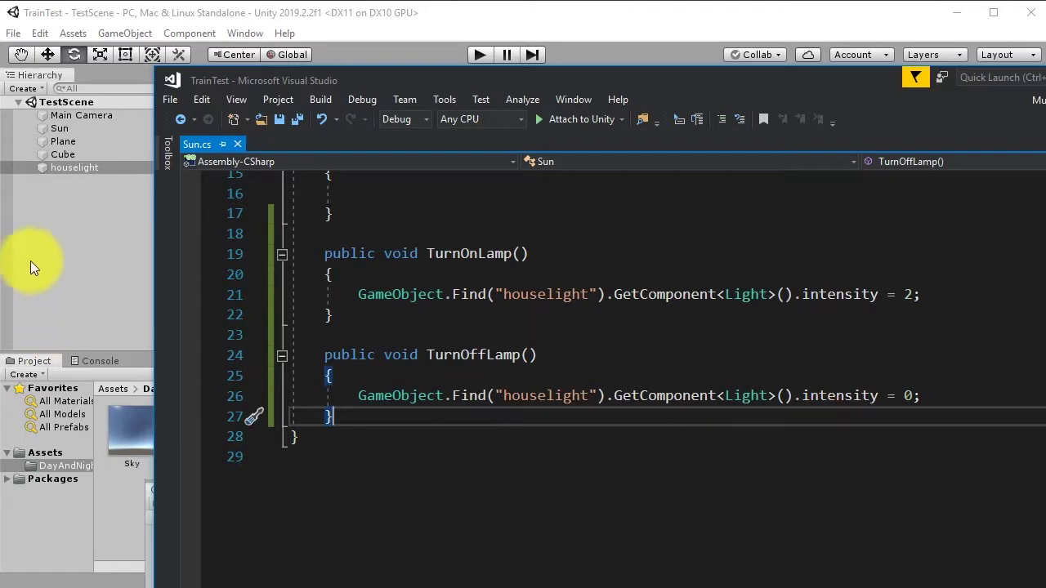
Step: Switch to Unity and play-test the scene to check the houselight switching during the sun's rotation, then stop playback
click(37, 226)
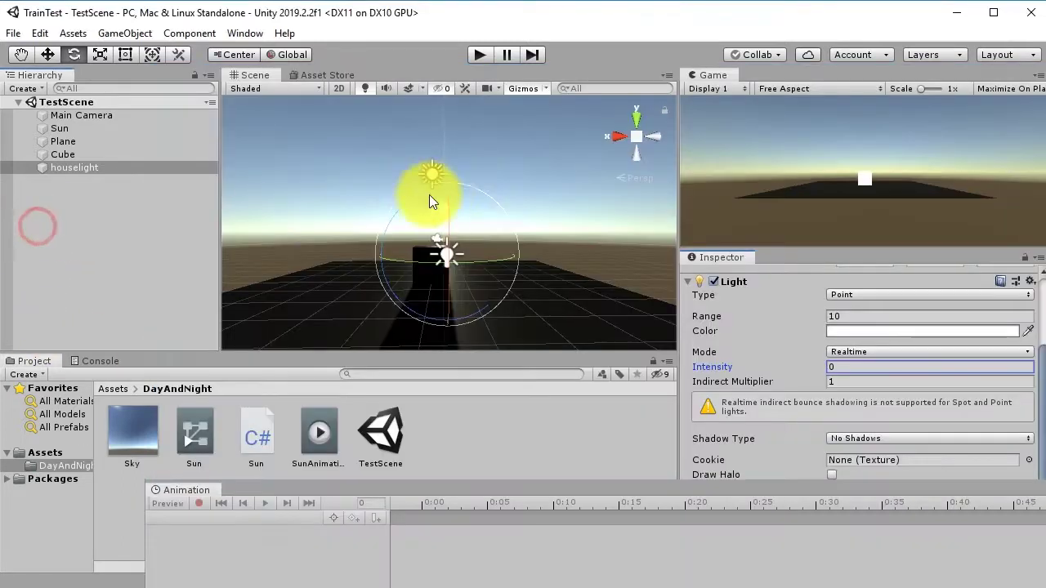
click(476, 55)
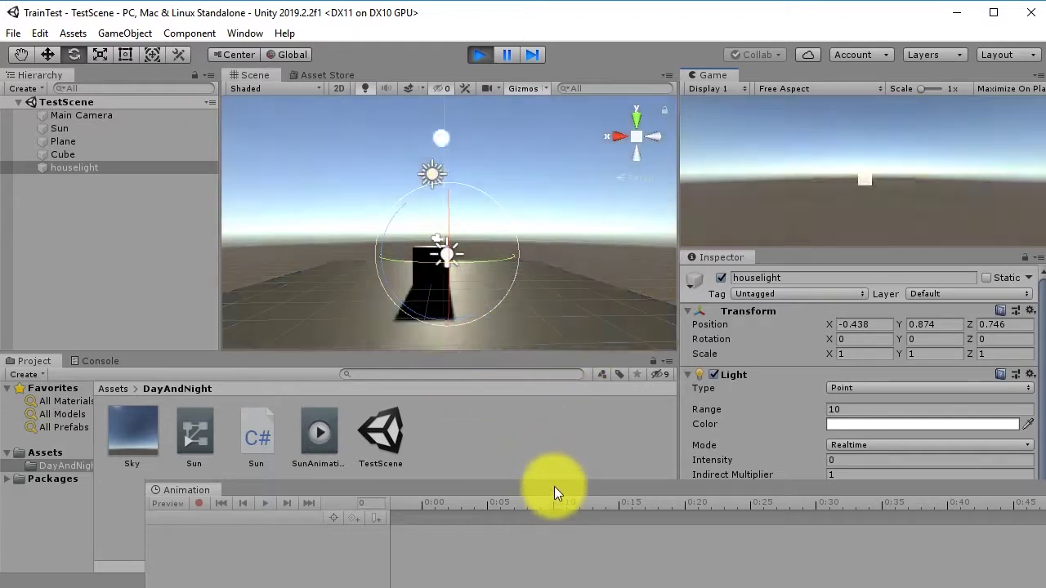
click(479, 55)
Step: Add a Point Light to the scene and move it down close to the plane's surface, away from the cube
alt+drag(524, 236, 496, 272)
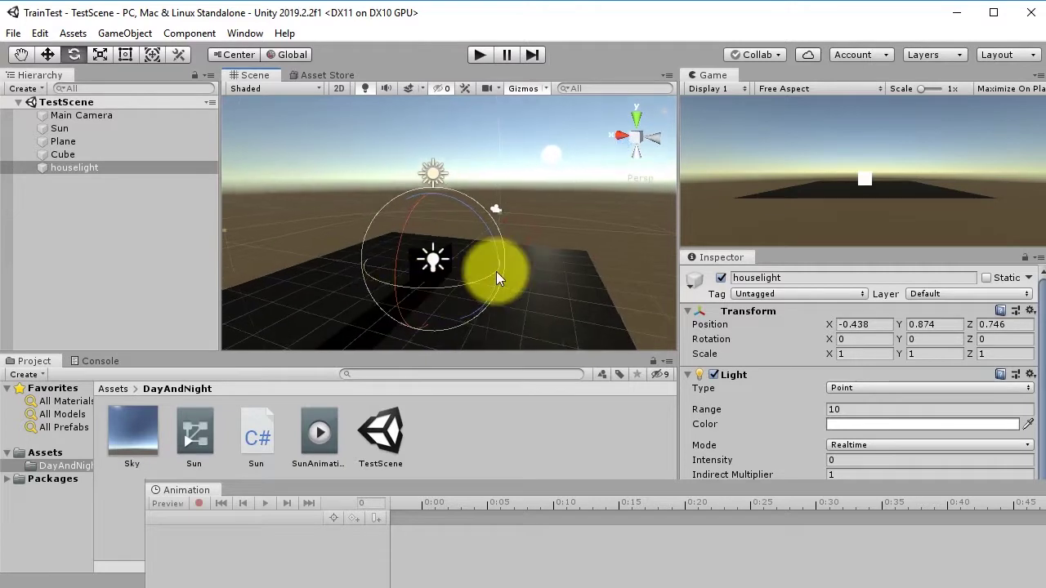
right_click(95, 231)
mouse_move(183, 419)
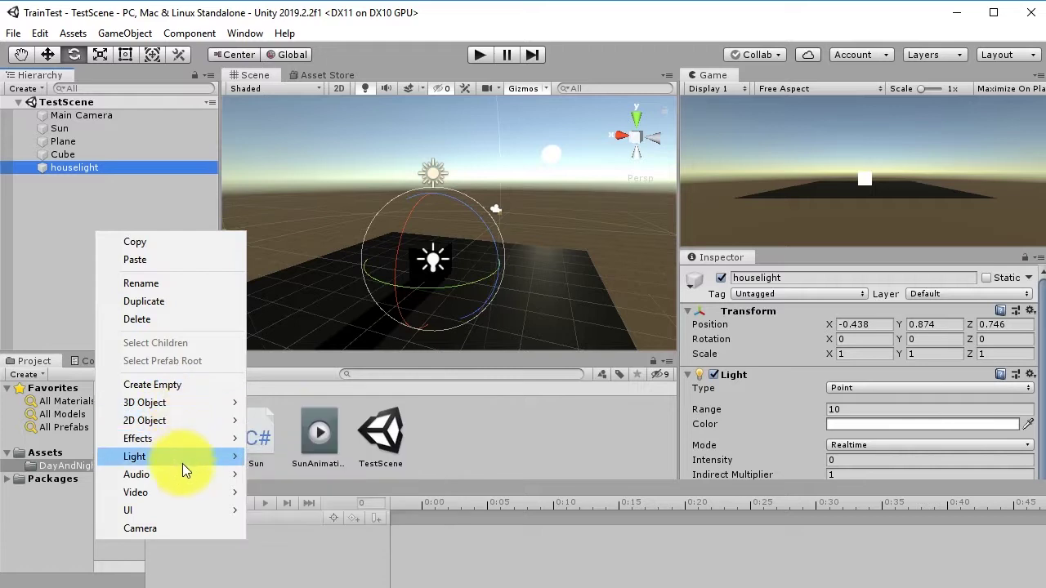
mouse_move(187, 456)
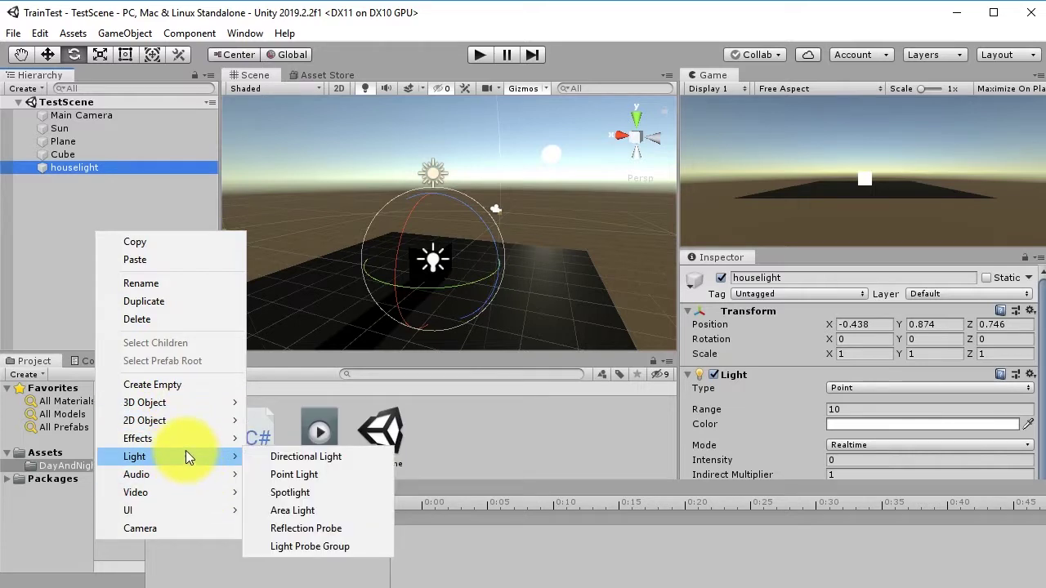
click(292, 474)
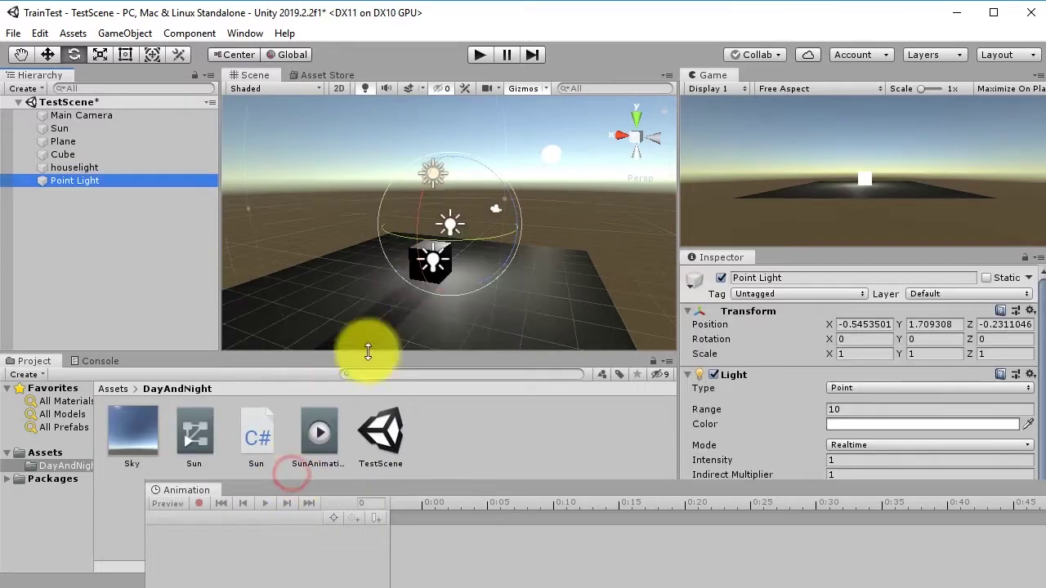
click(48, 54)
drag(455, 219, 362, 332)
Step: Duplicate the new point light twice, spread the copies around the cube just above the plane, and save the scene
key(ctrl+d)
key(ctrl+d)
key(ctrl+s)
alt+drag(441, 302, 408, 276)
alt+drag(343, 249, 488, 254)
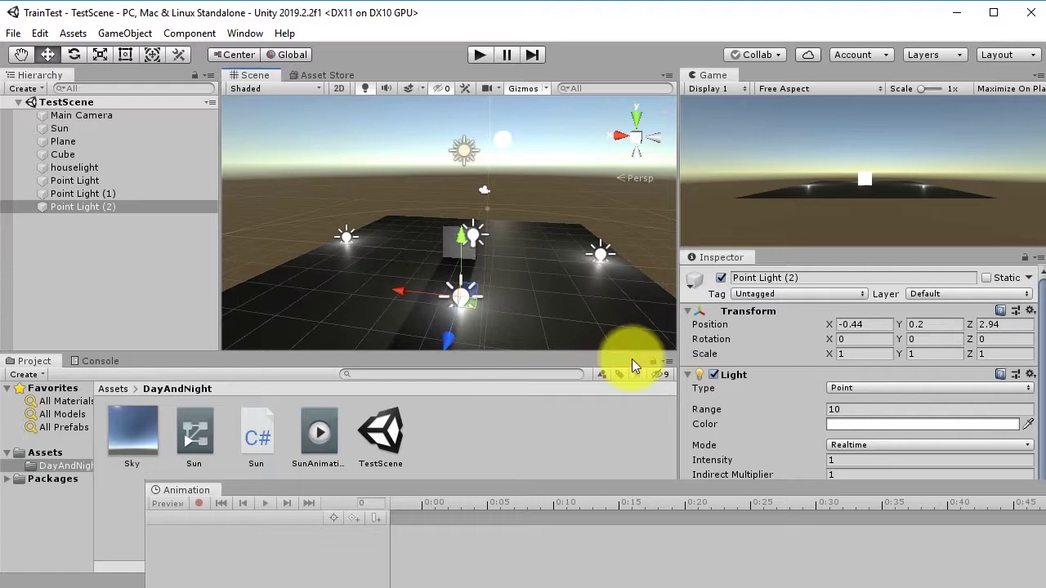
Step: Starting from the three selected point lights, add a new tag named MyLights to the project's tag list
drag(443, 490, 447, 461)
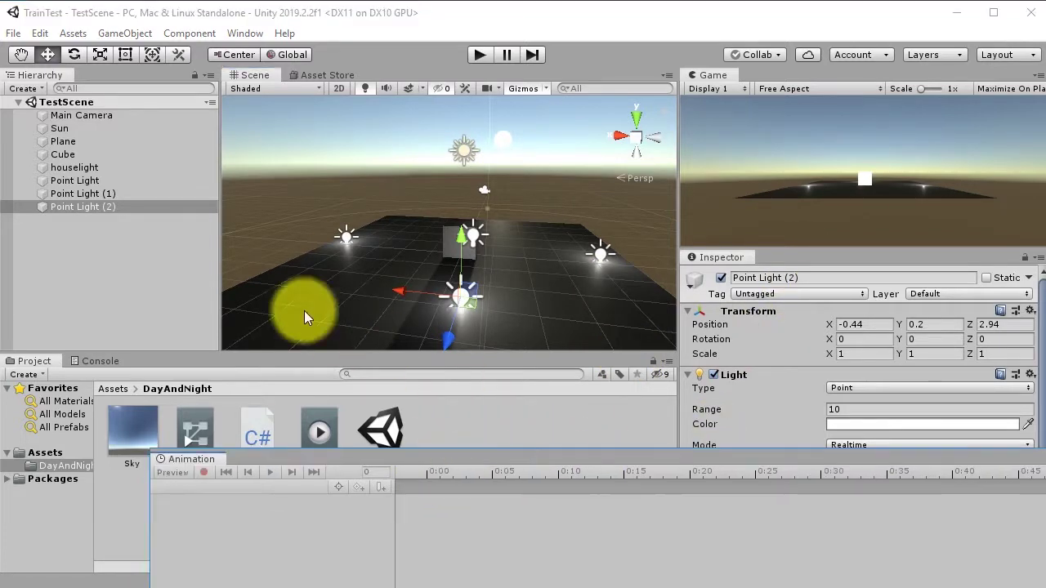
click(88, 206)
ctrl+click(92, 192)
ctrl+click(91, 180)
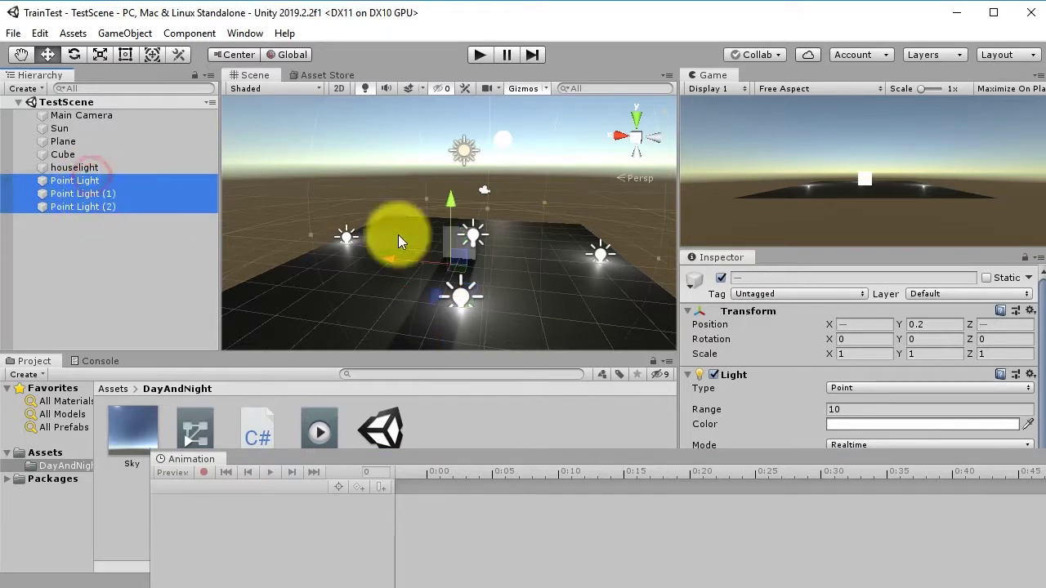
click(786, 292)
click(775, 464)
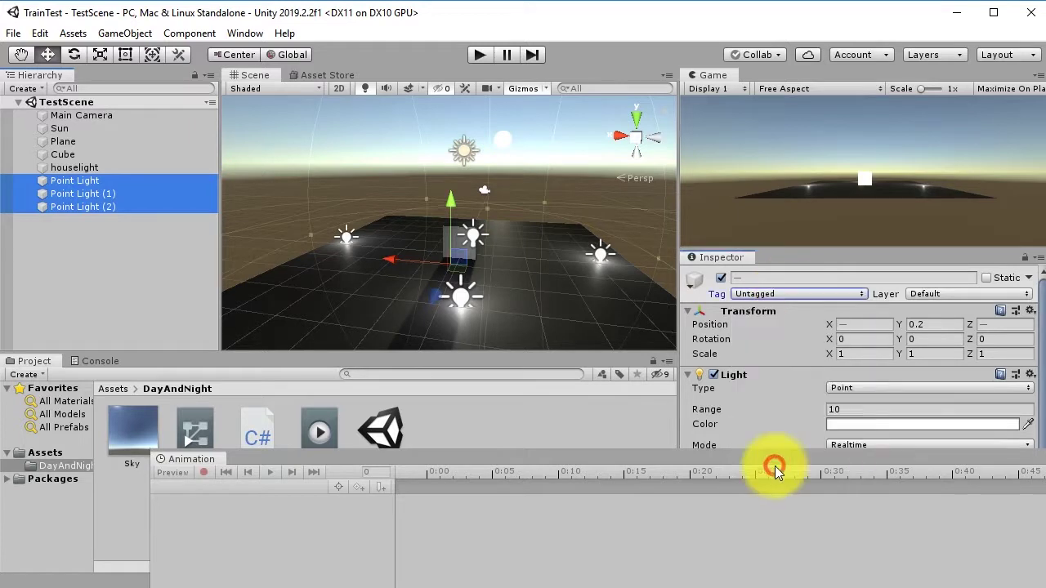
click(1008, 345)
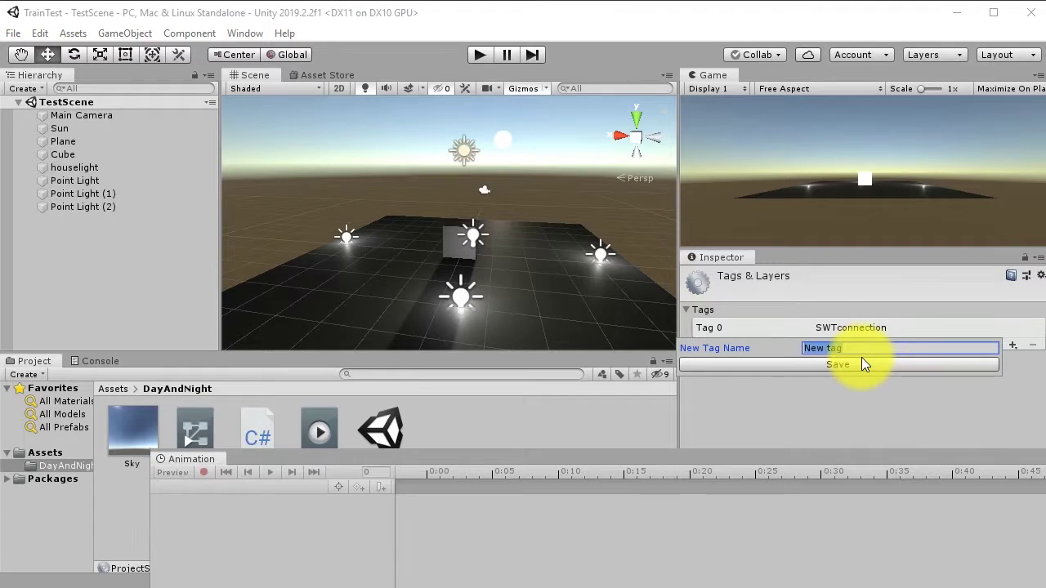
text(MyLights)
click(861, 359)
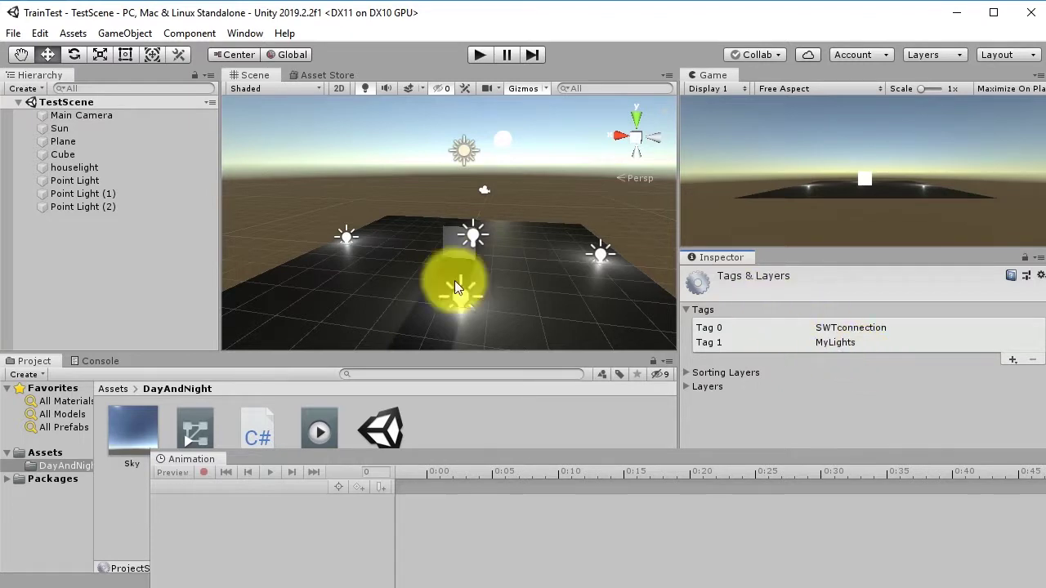
Step: Assign the MyLights tag to Point Light, Point Light (1) and Point Light (2)
click(60, 202)
shift+click(70, 183)
click(771, 293)
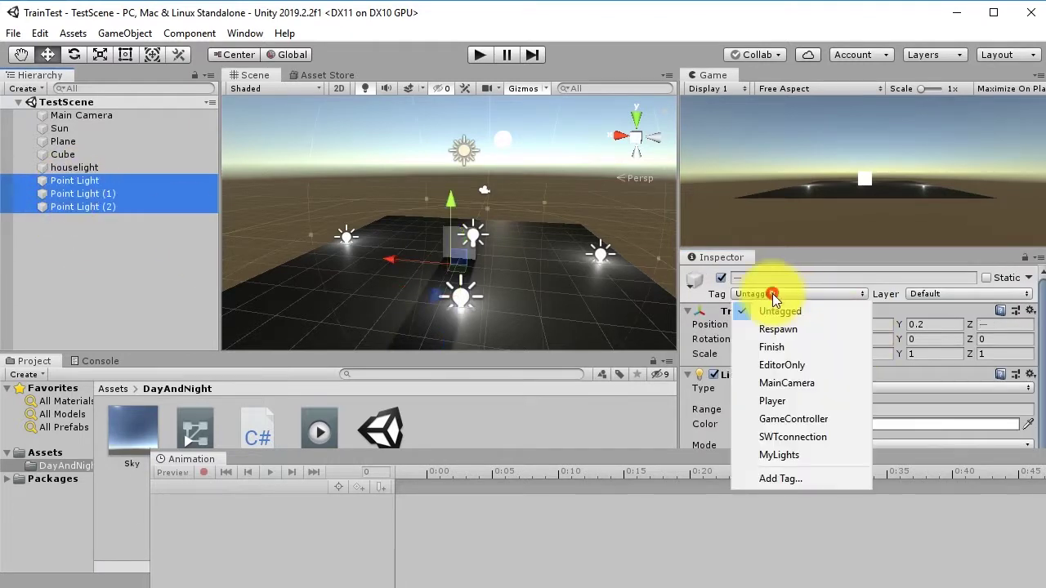
click(800, 454)
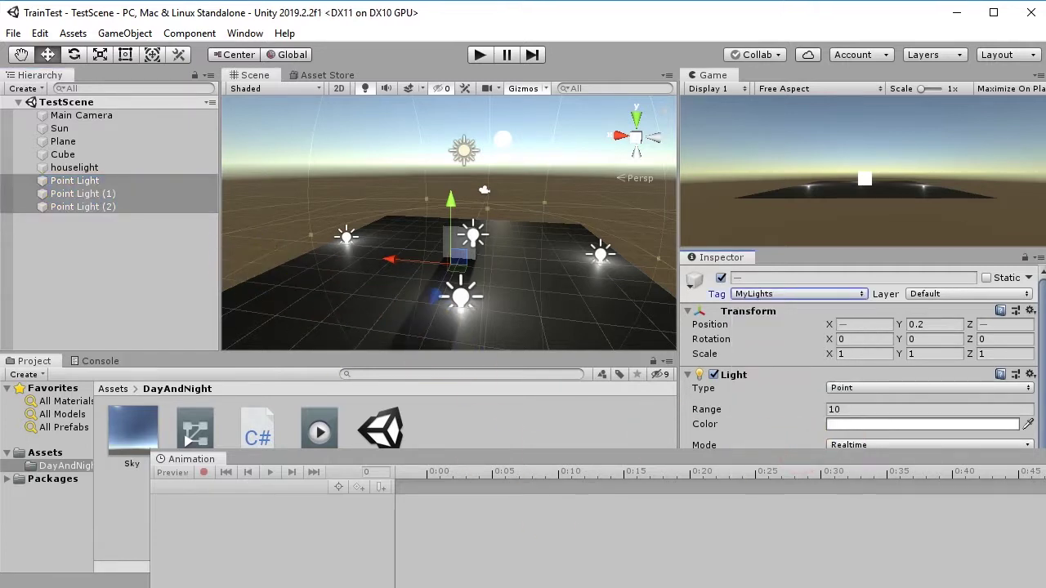
Step: Switch to Visual Studio and declare a GameObject[] array named mylights below the houselight line in TurnOnLamp
key(alt+Tab)
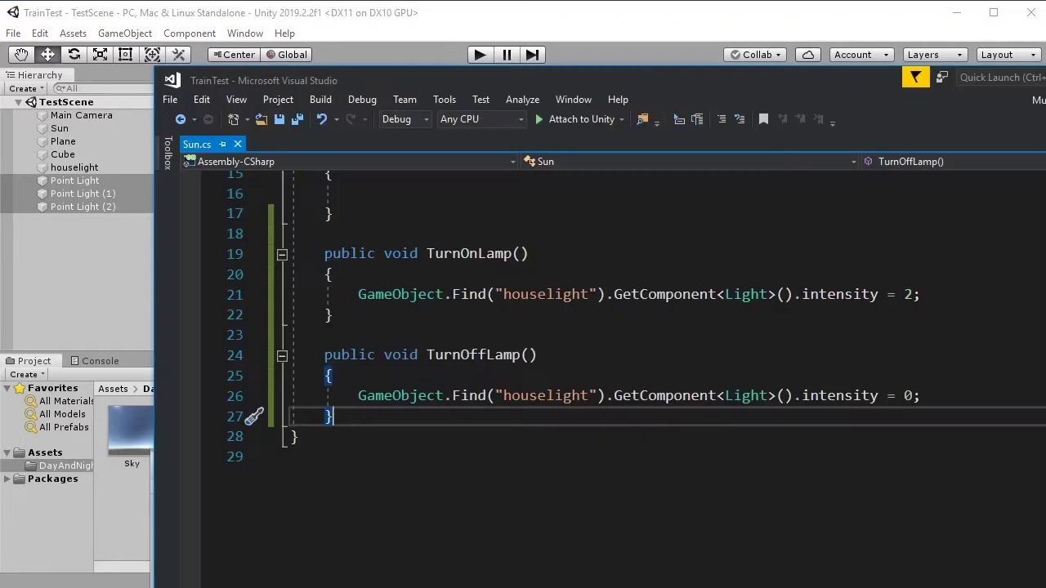
click(948, 292)
key(Return)
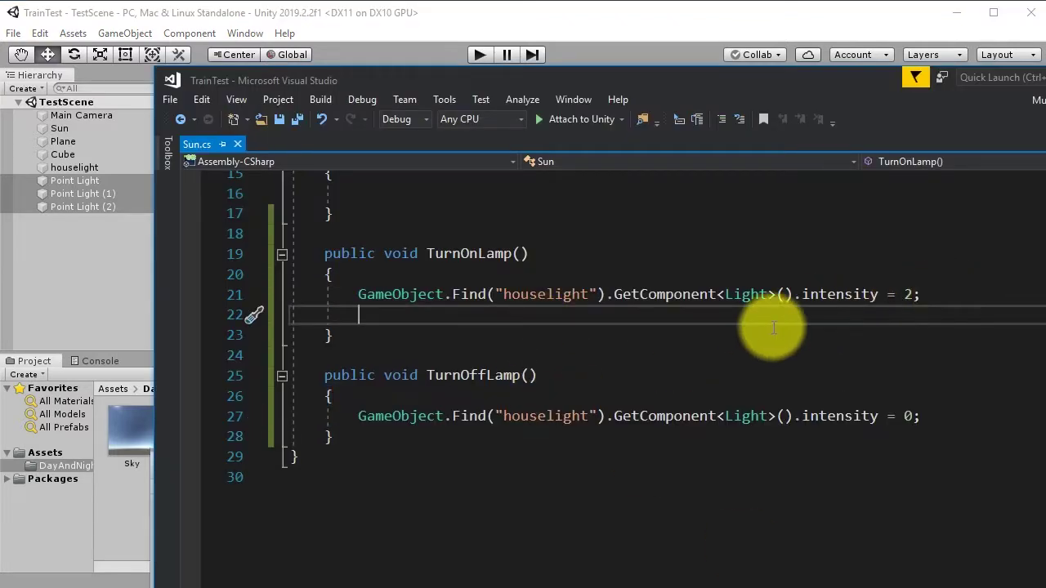
click(425, 311)
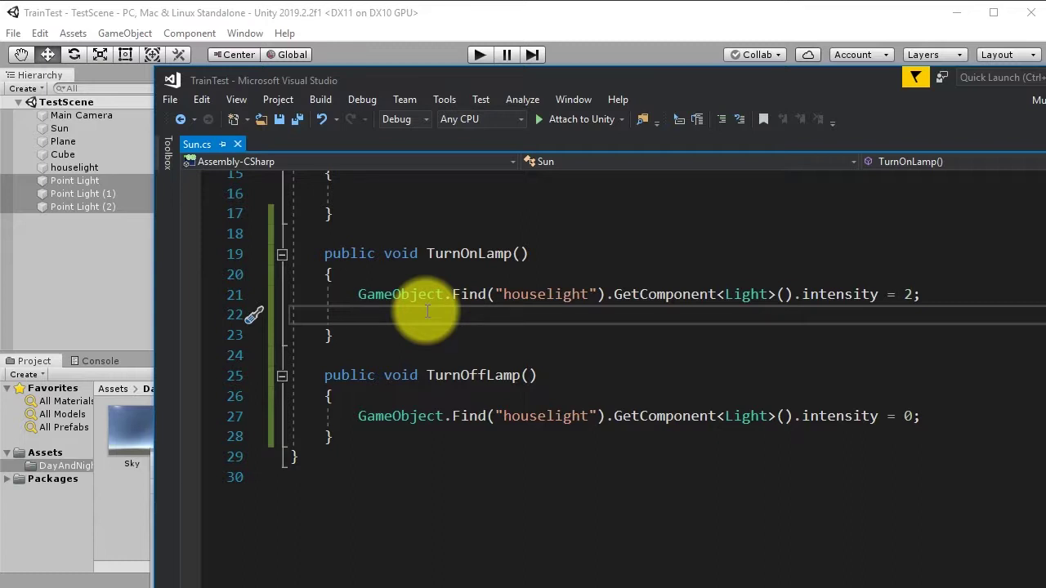
key(Return)
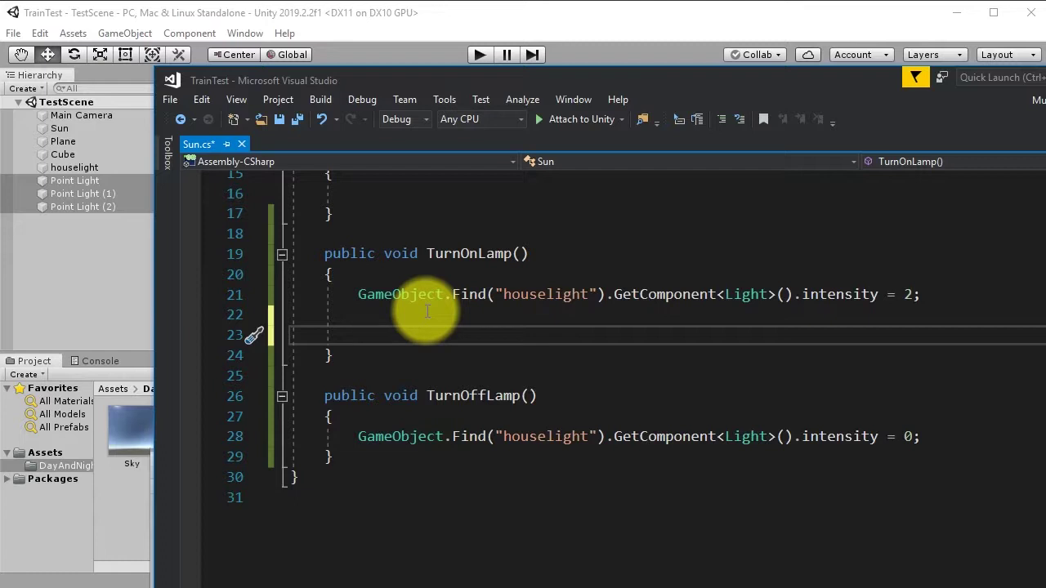
text(Game)
key(Tab)
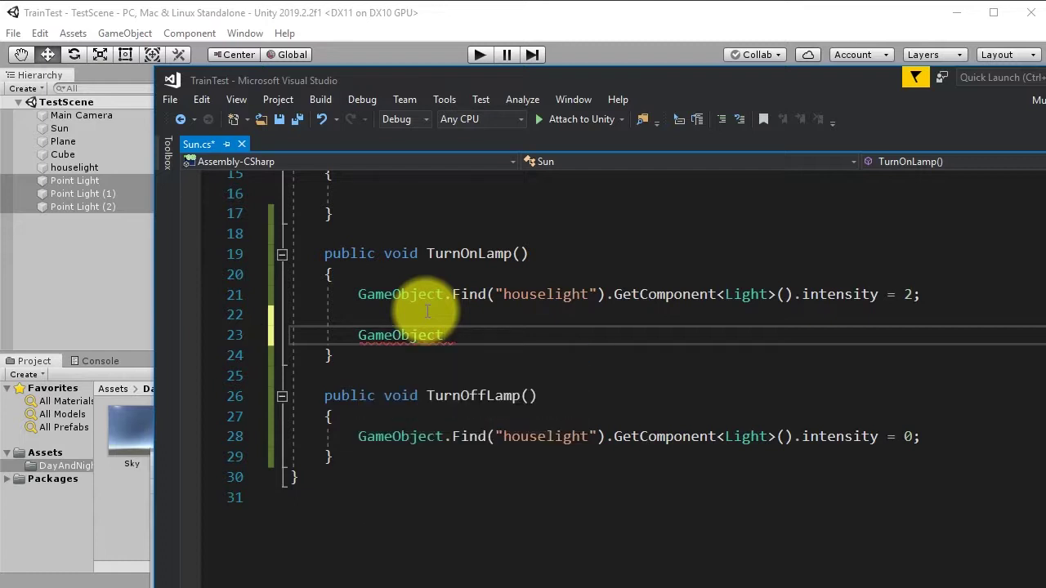
text([)
text( o)
key(BackSpace)
text(mylights =)
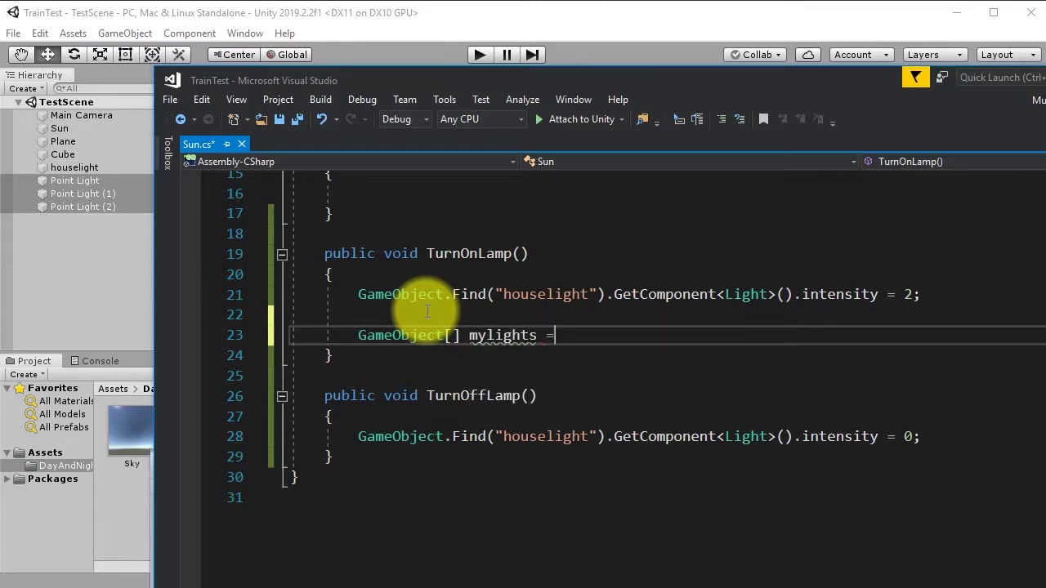
Step: Assign GameObject.FindGameObjectsWithTag("MyLights") to the mylights array in TurnOnLamp and save Sun.cs
text( Game)
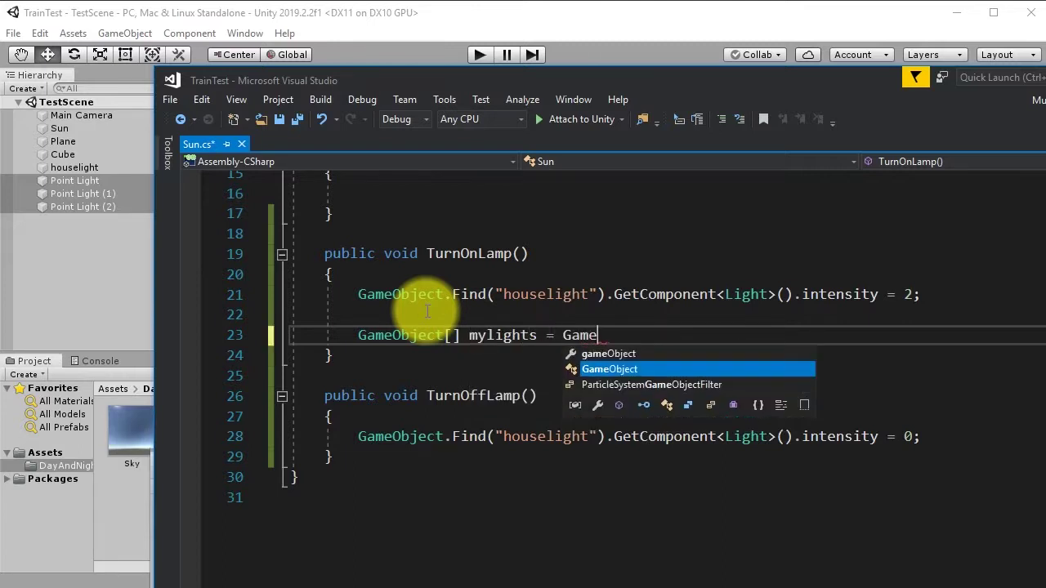
text(Object.)
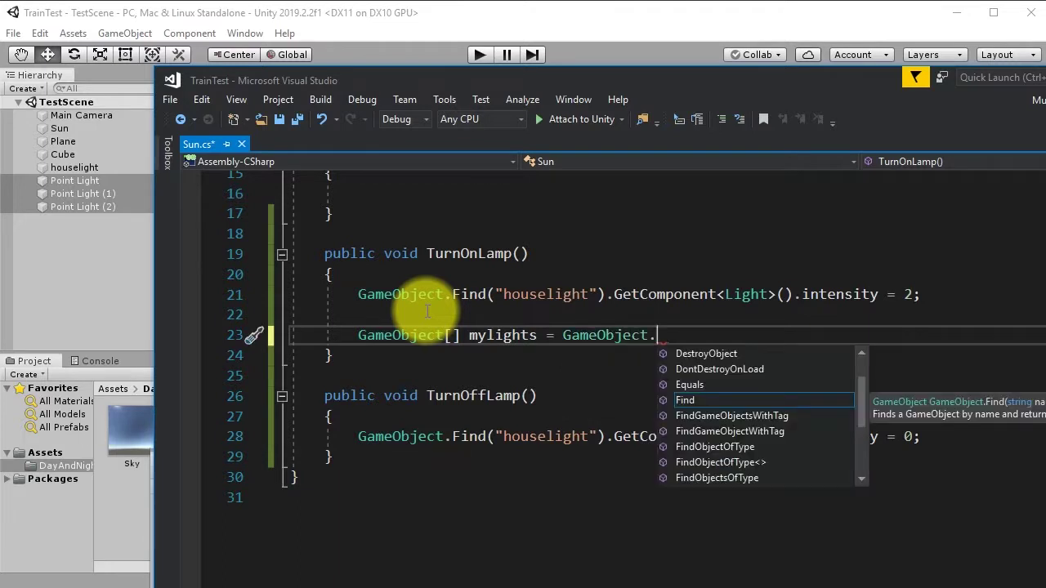
text(FindGam)
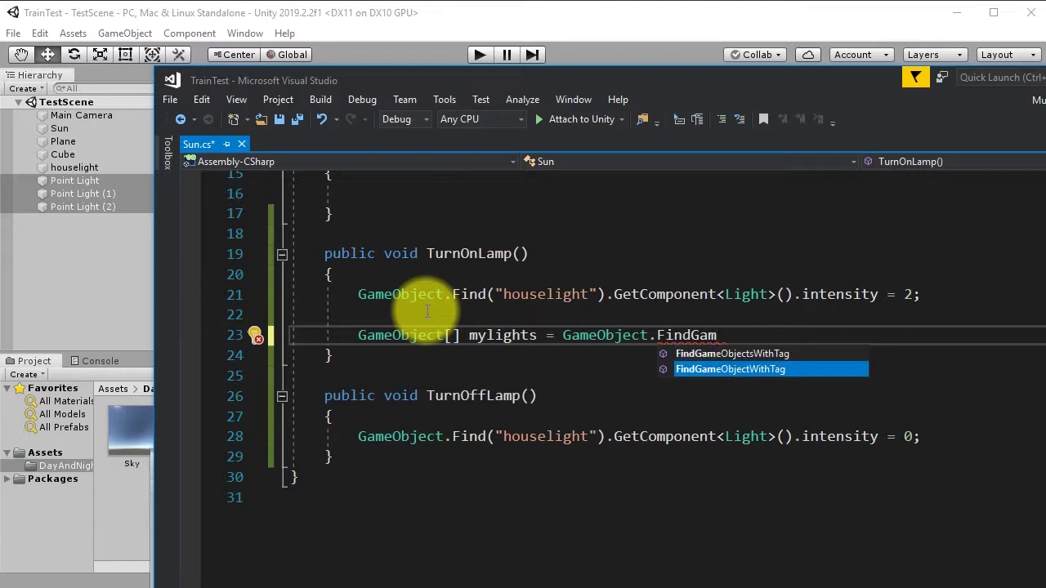
key(Tab)
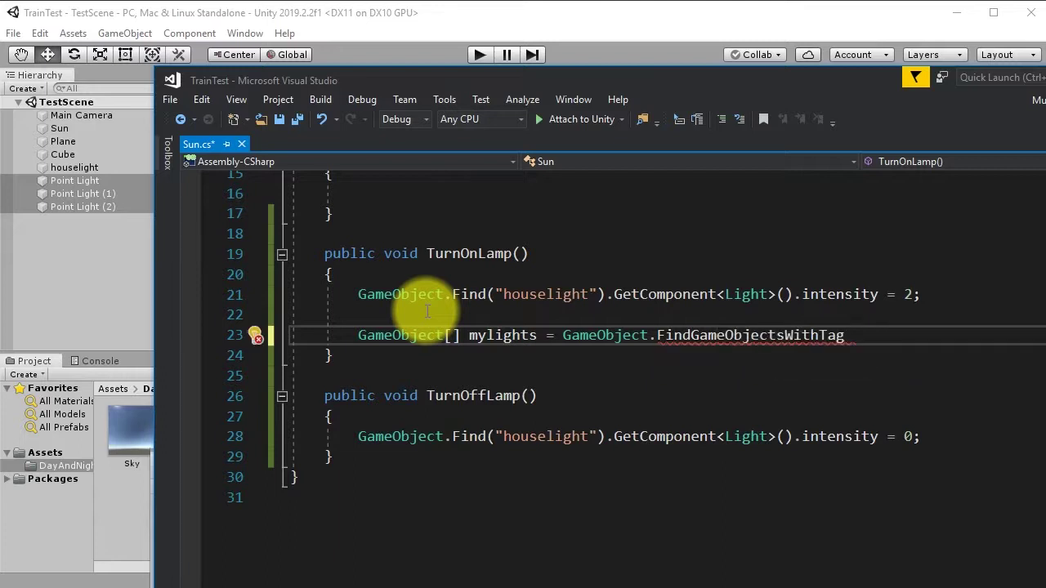
text(())
text(;)
text(")
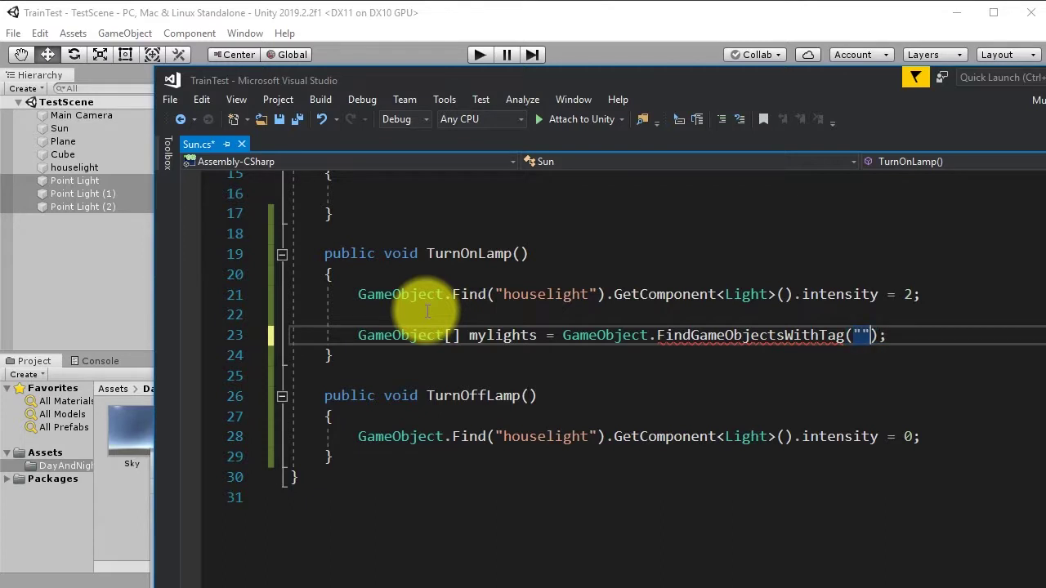
key(ctrl+s)
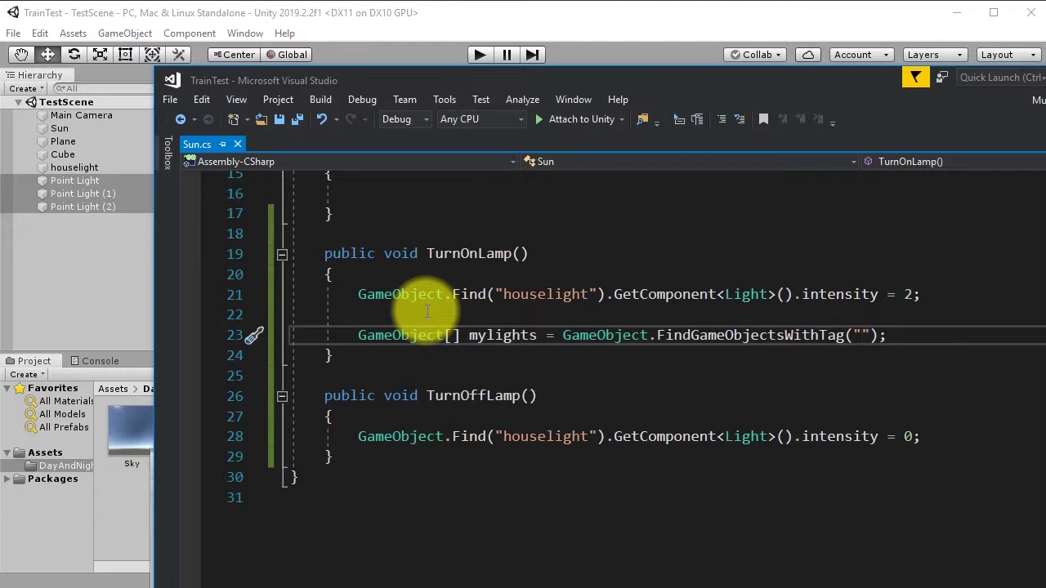
text(MyLight)
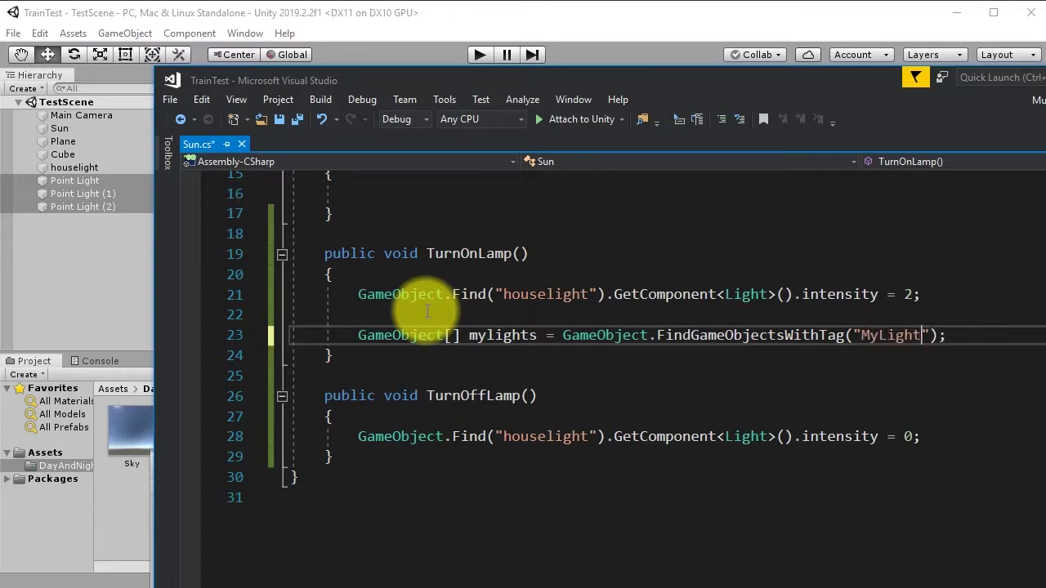
text(s)
key(ctrl+s)
key(End)
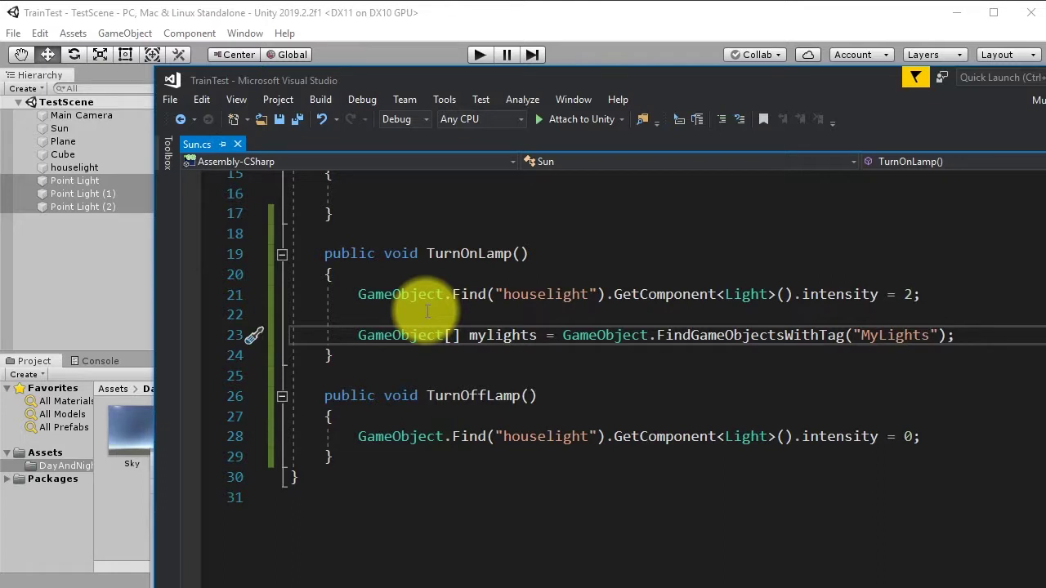
Step: Add a foreach loop below the mylights array in TurnOnLamp that iterates over GameObject go in mylights
key(Return)
text(fore)
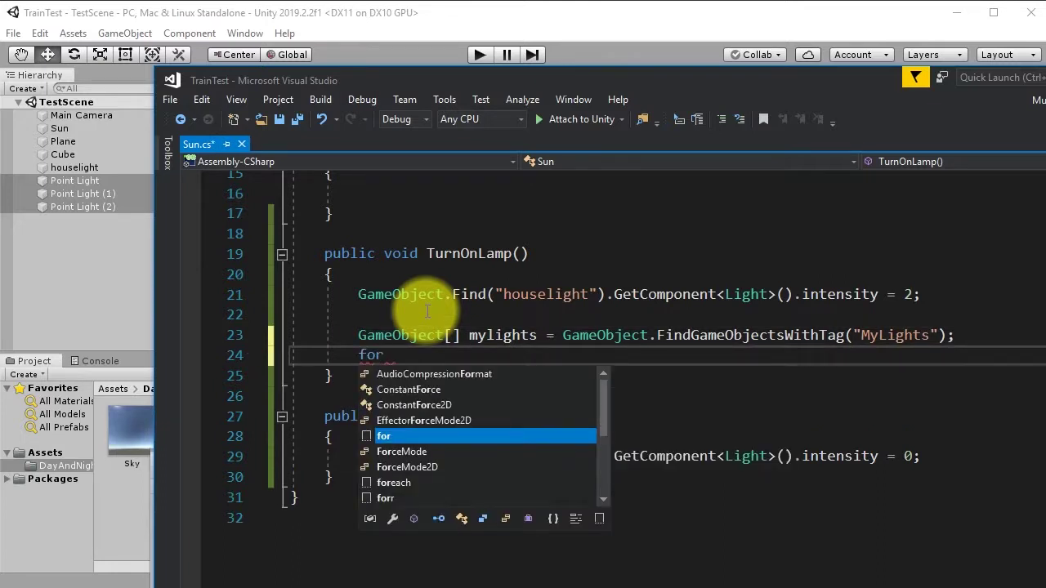
key(Tab)
text((GameObject go in G)
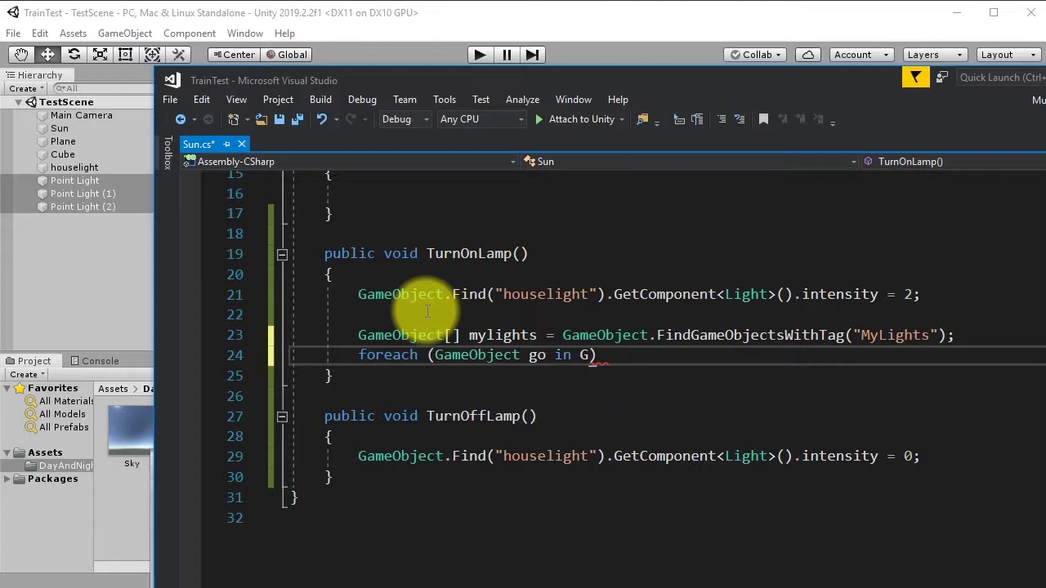
key(BackSpace)
text(gos))
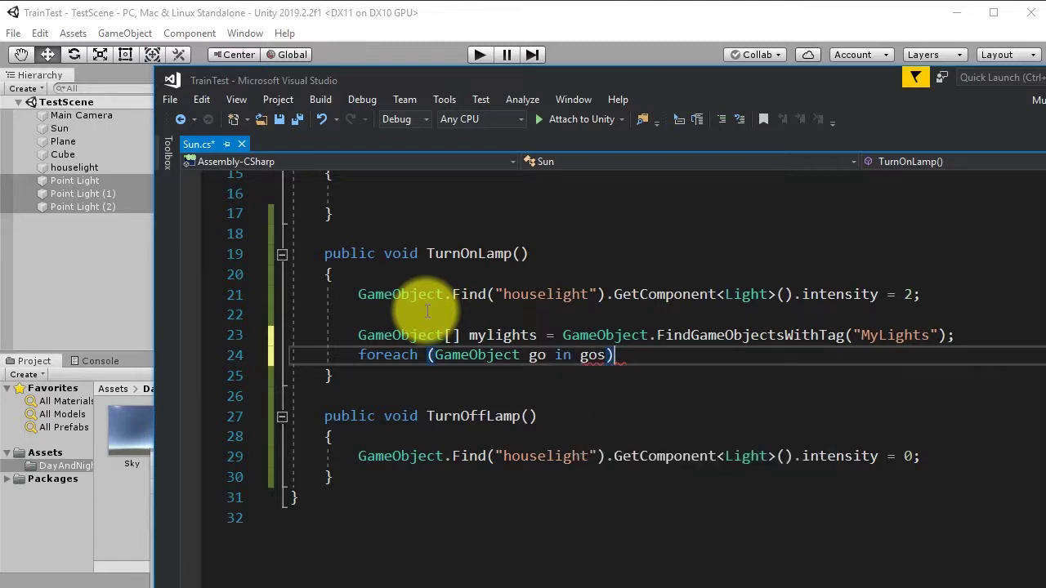
text( { })
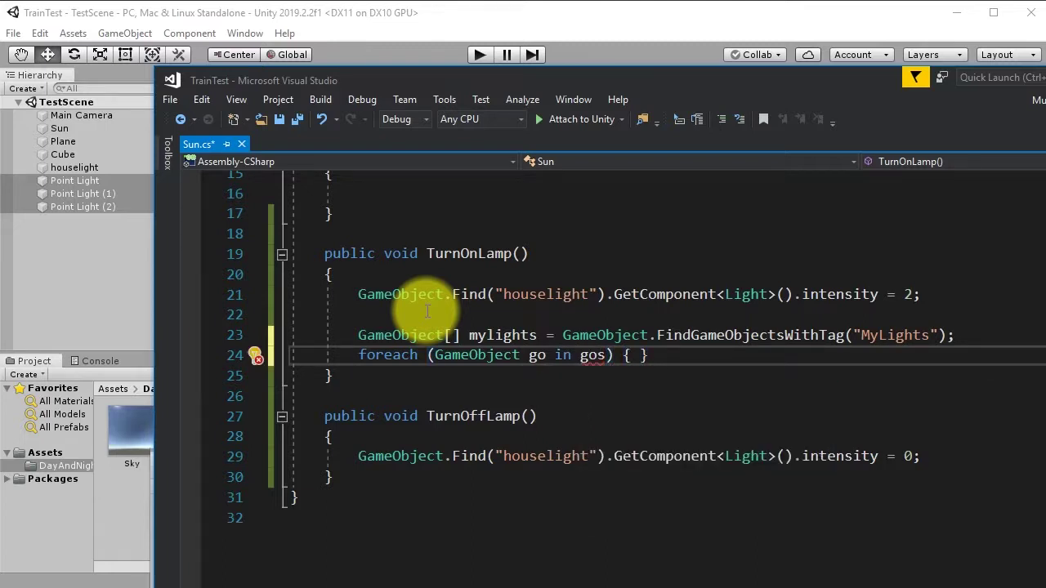
key(Left)
key(Left)
key(ctrl+shift+Left)
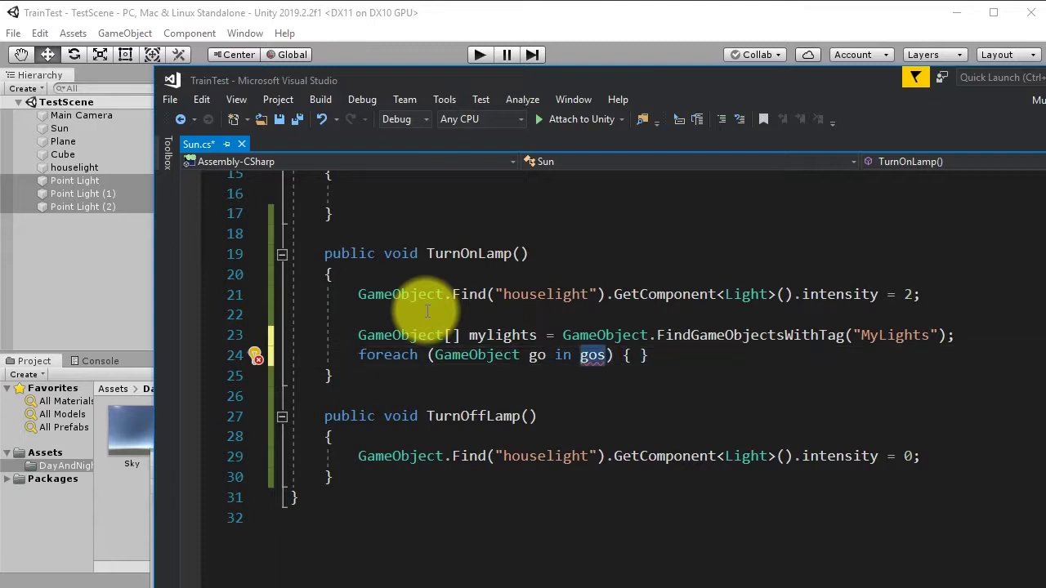
text(mylights)
key(Right)
key(Right)
key(Right)
key(Right)
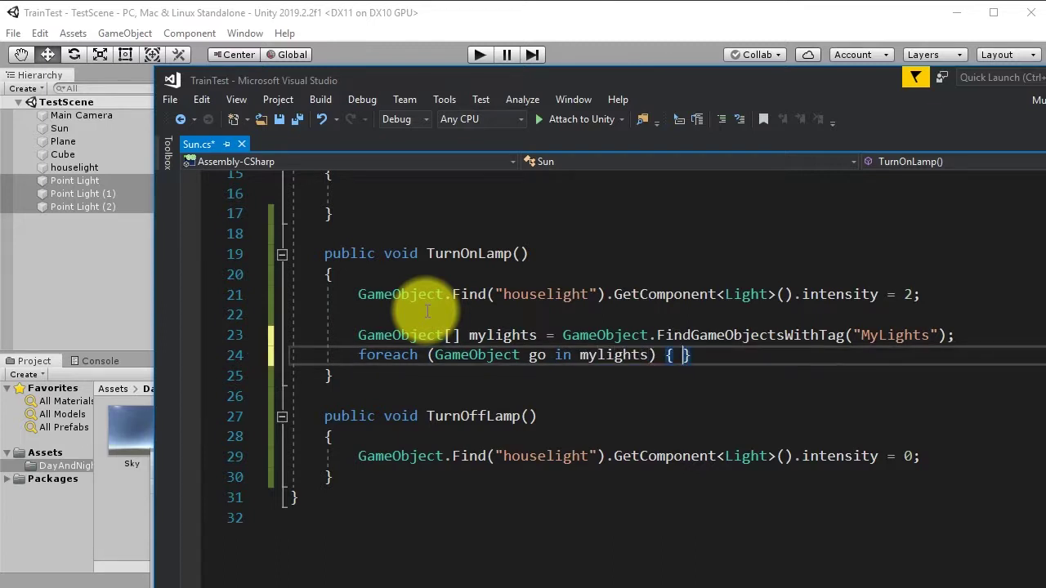
Step: Fill the foreach body in TurnOnLamp with go.GetComponent<Light>().intensity = 2;
key(Return)
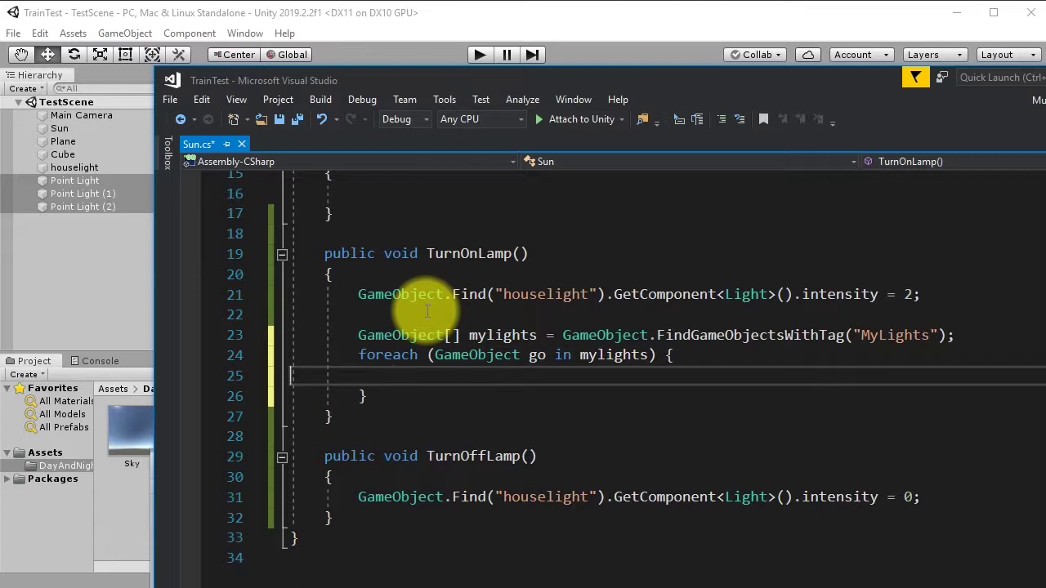
text(go)
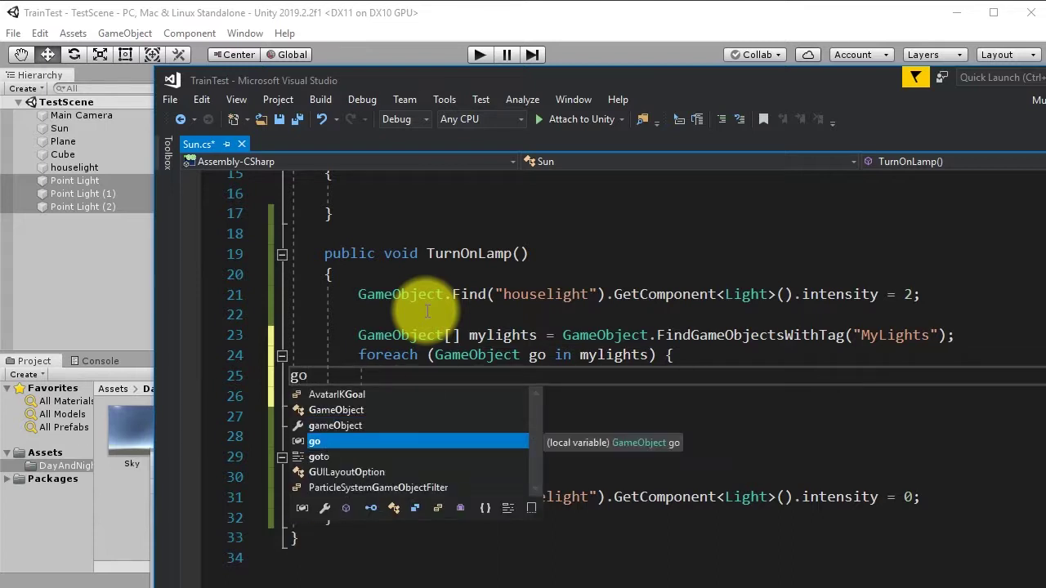
key(Escape)
key(shift+Home)
key(BackSpace)
text(go.)
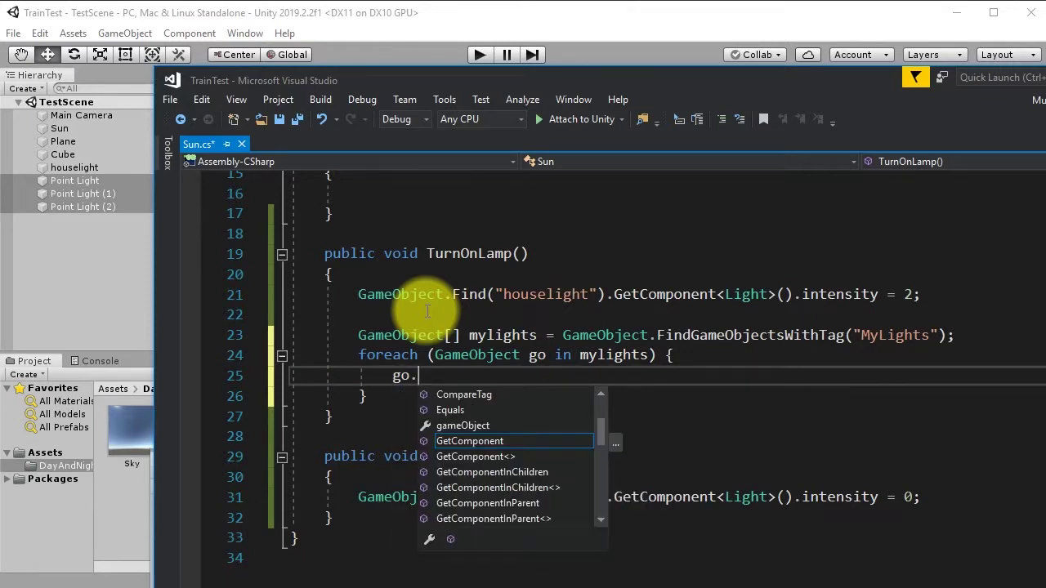
text(GetC)
key(Escape)
text(omponent)
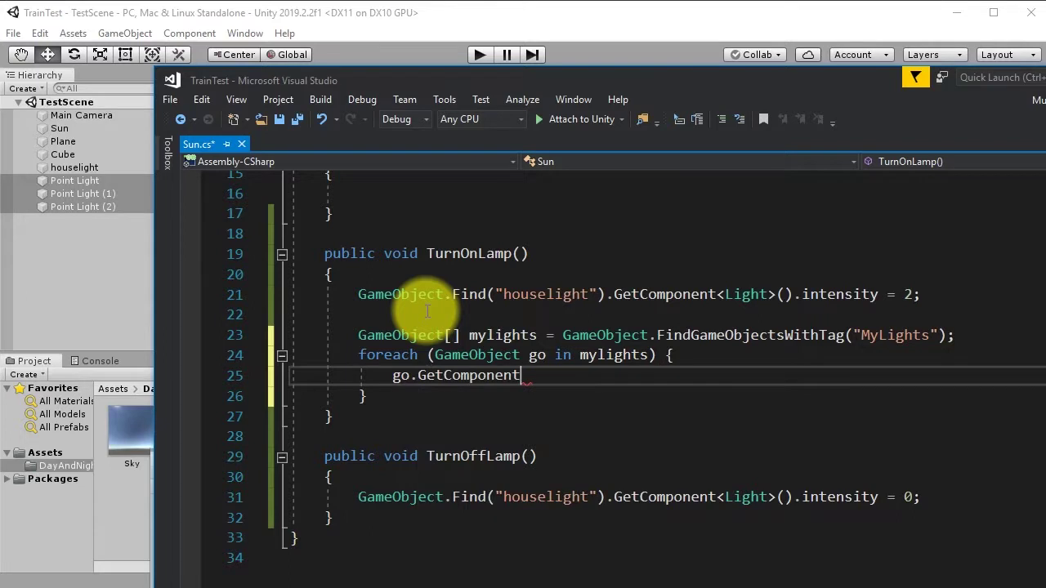
text(<Light>().in)
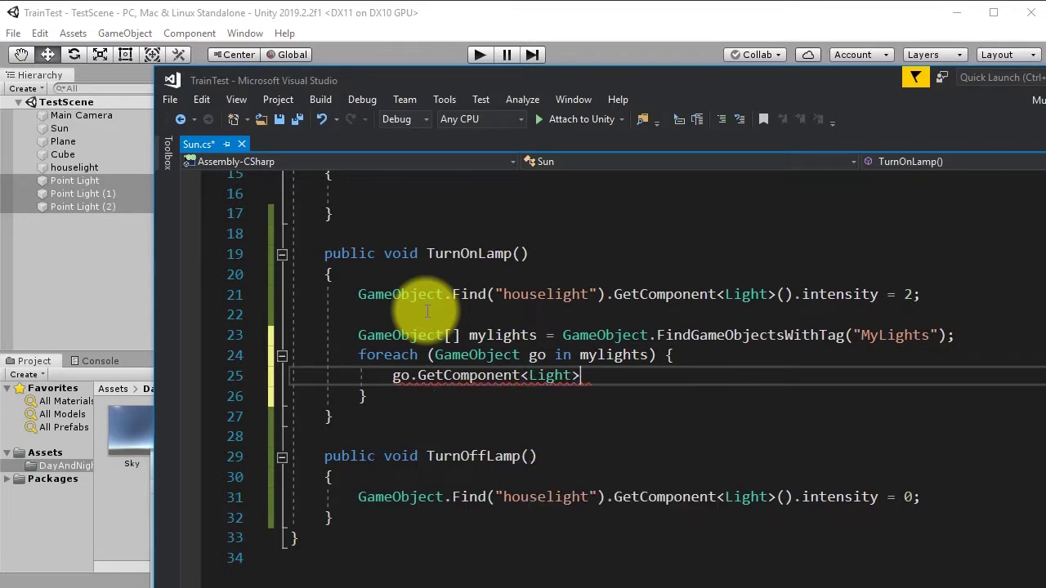
text(te)
key(Tab)
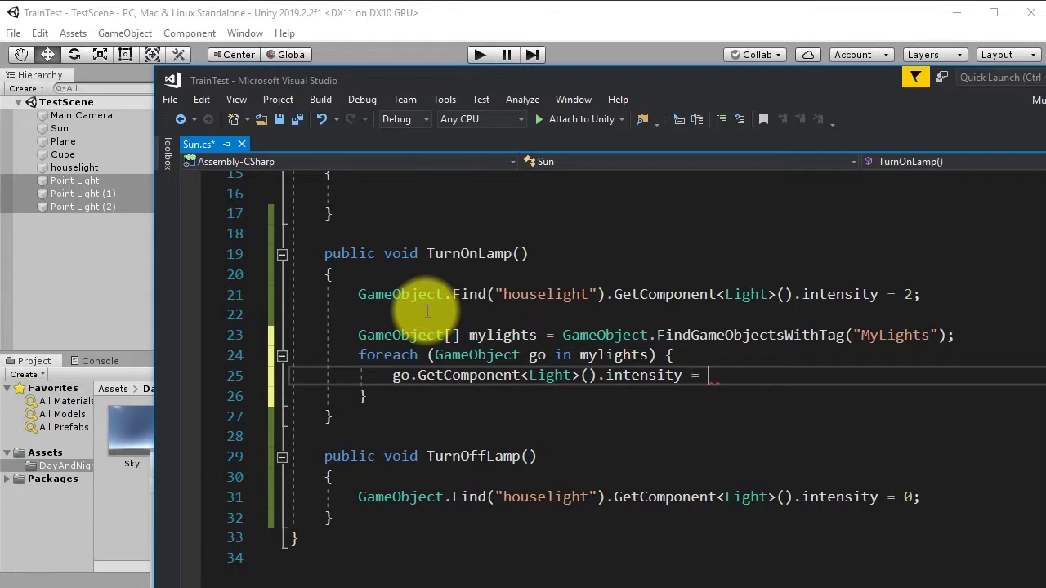
key(Down)
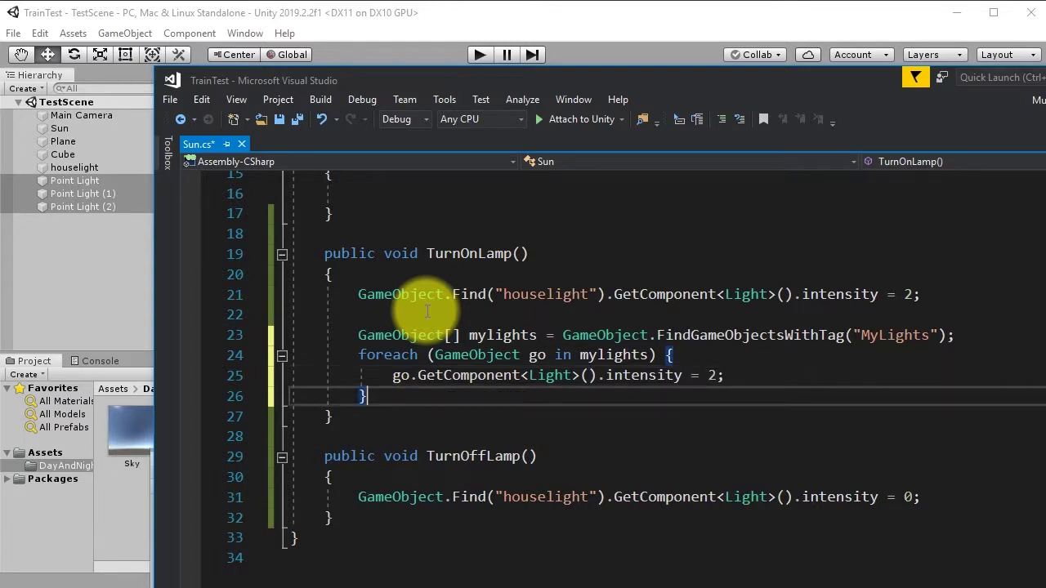
Step: Copy the mylights declaration and foreach loop from TurnOnLamp into TurnOffLamp, one blank line below its houselight line
key(shift+Up)
key(shift+Up)
key(shift+Up)
key(Down)
key(Down)
key(Down)
key(Down)
key(Down)
key(Down)
key(Down)
key(Down)
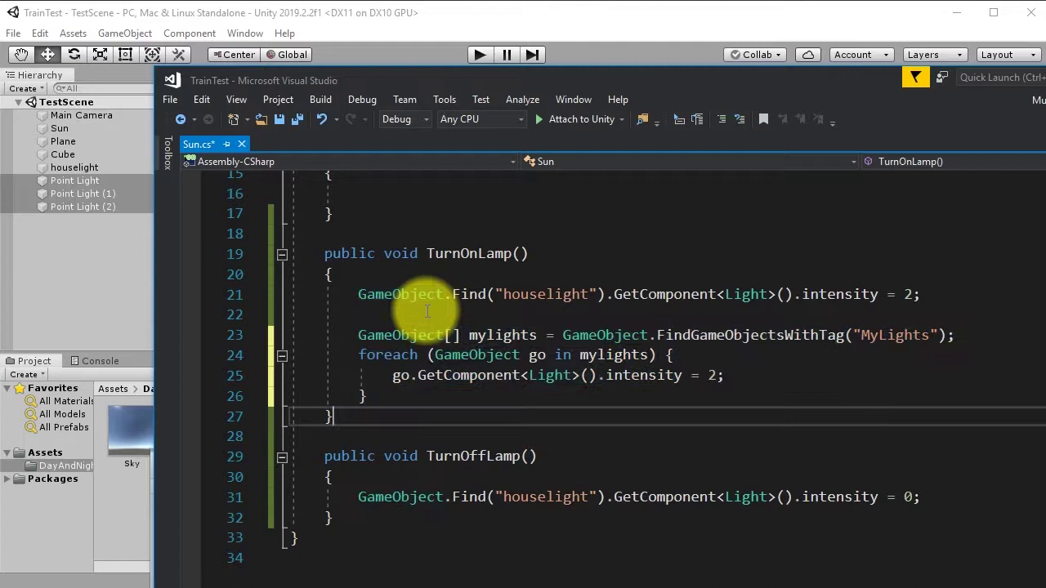
key(End)
key(Return)
key(Return)
key(ctrl+v)
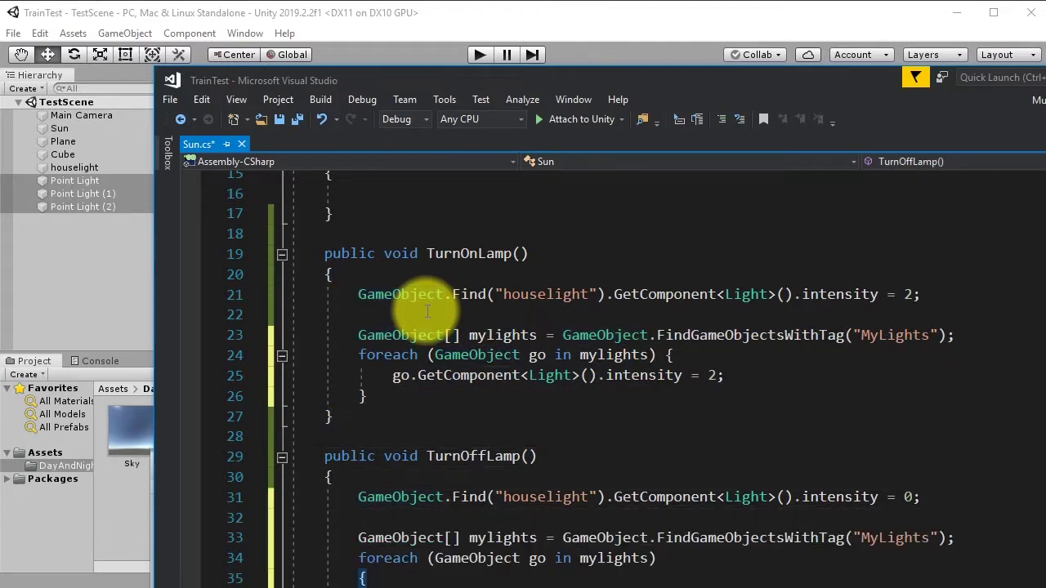
Step: Set the light intensity in TurnOffLamp's foreach loop to 0, save Sun.cs and return to Unity
scroll(441, 408, down, 6)
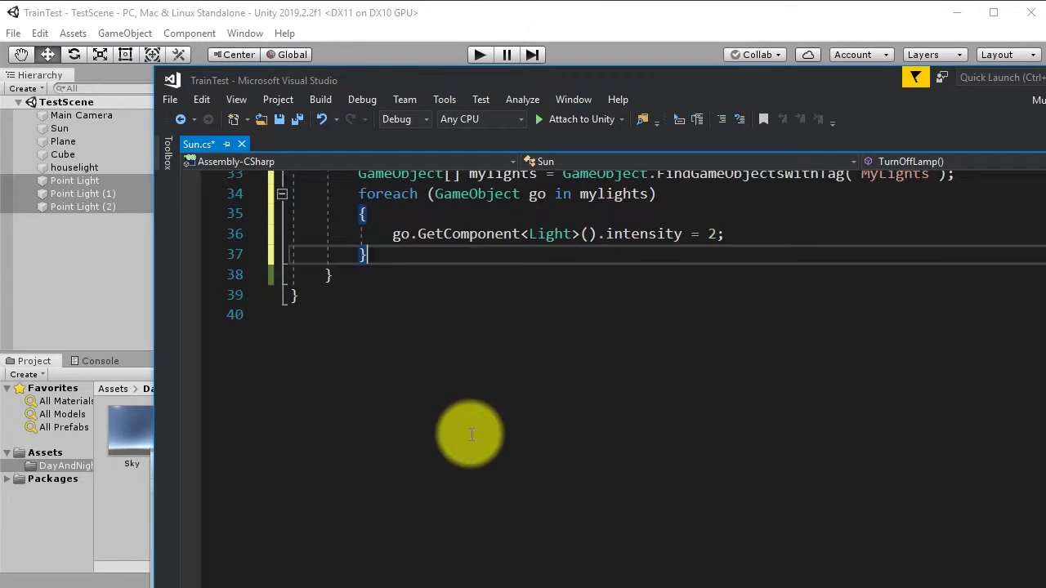
scroll(572, 384, up, 2)
double_click(707, 354)
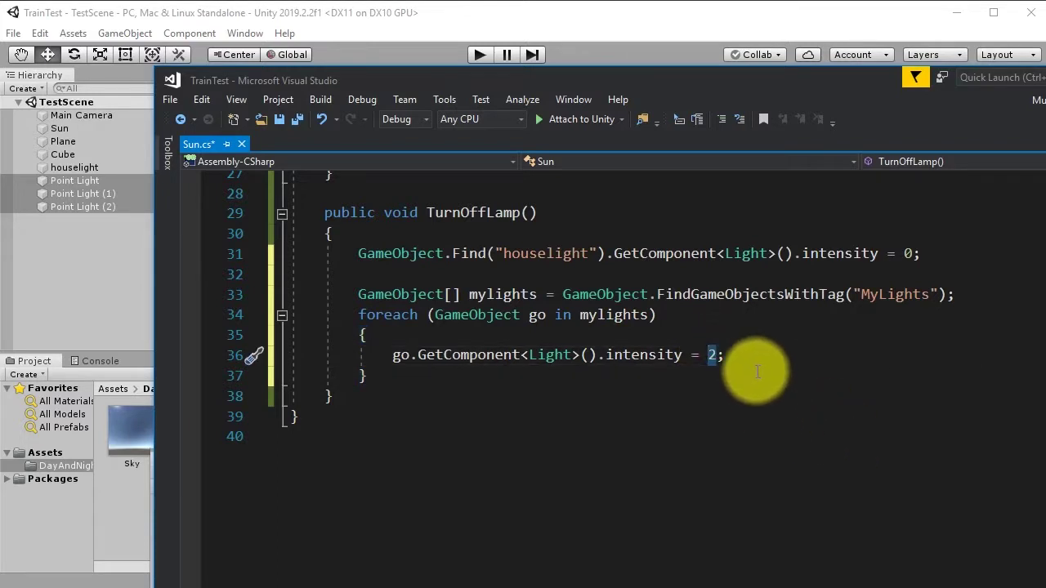
click(706, 355)
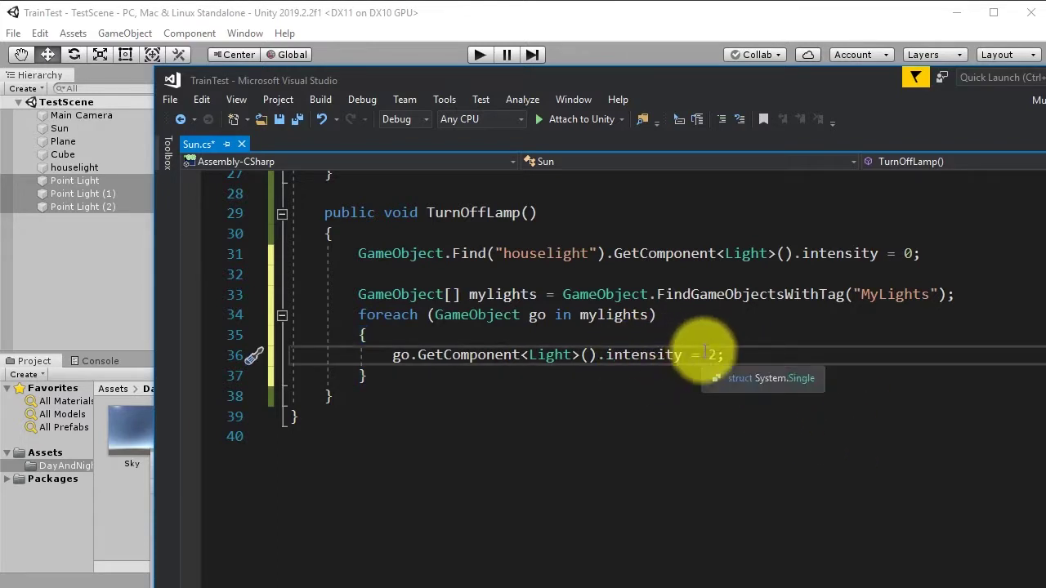
key(Delete)
text(0)
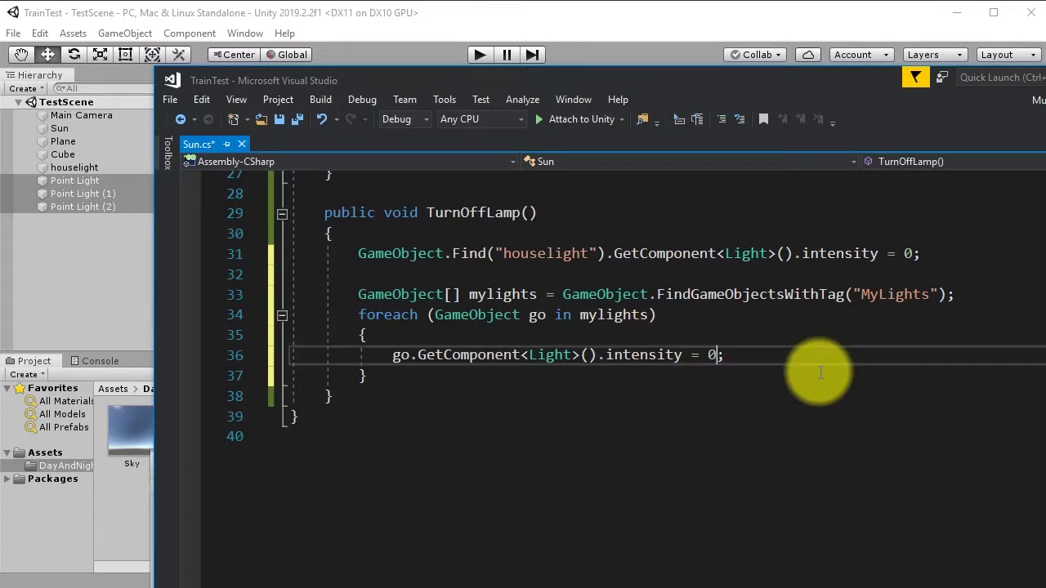
key(ctrl+s)
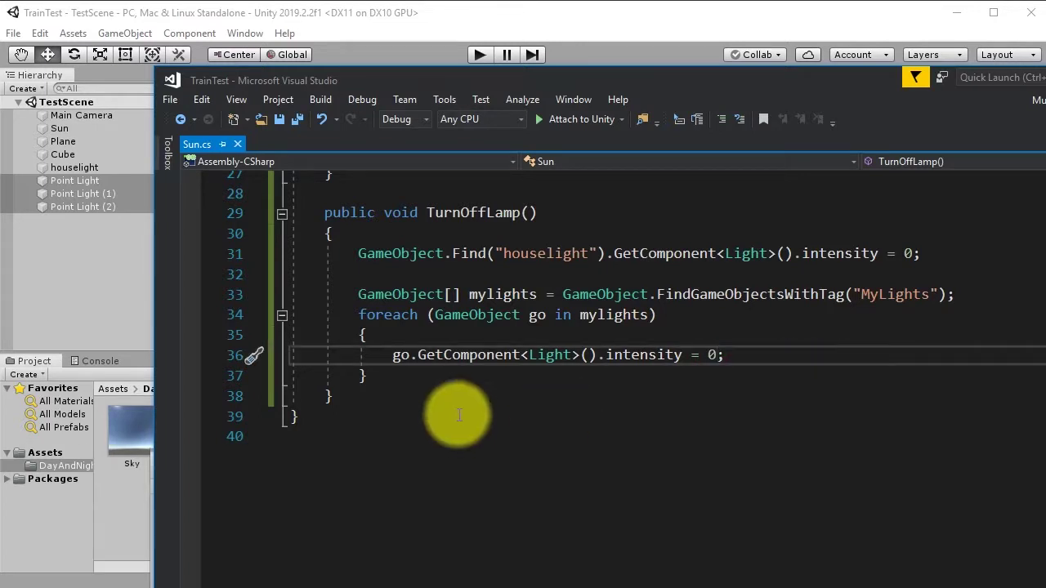
click(79, 199)
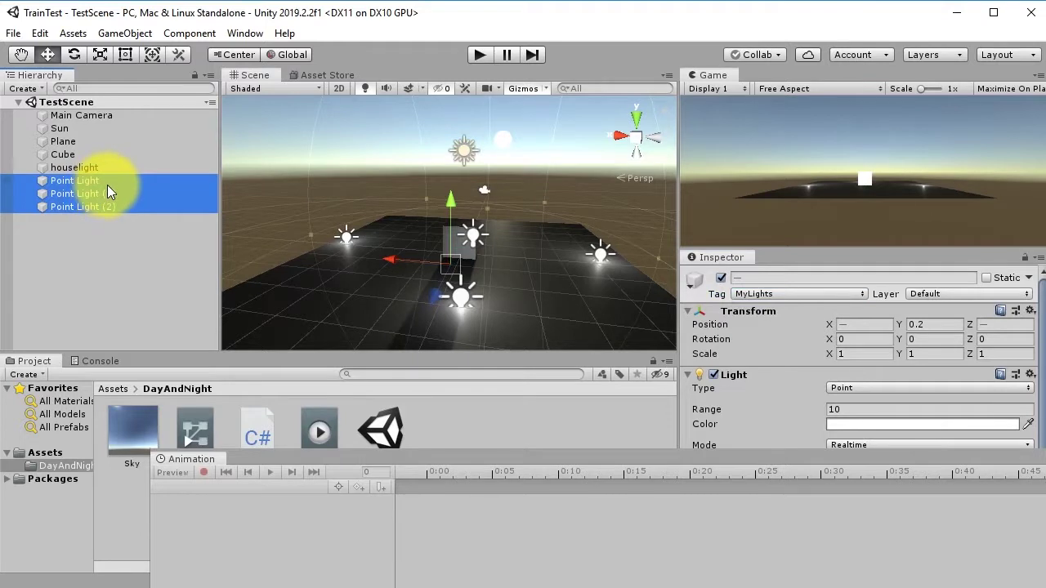
Step: Set the light intensity of Point Light, Point Light (1) and Point Light (2) together to 0 and save the scene
click(93, 207)
shift+click(88, 182)
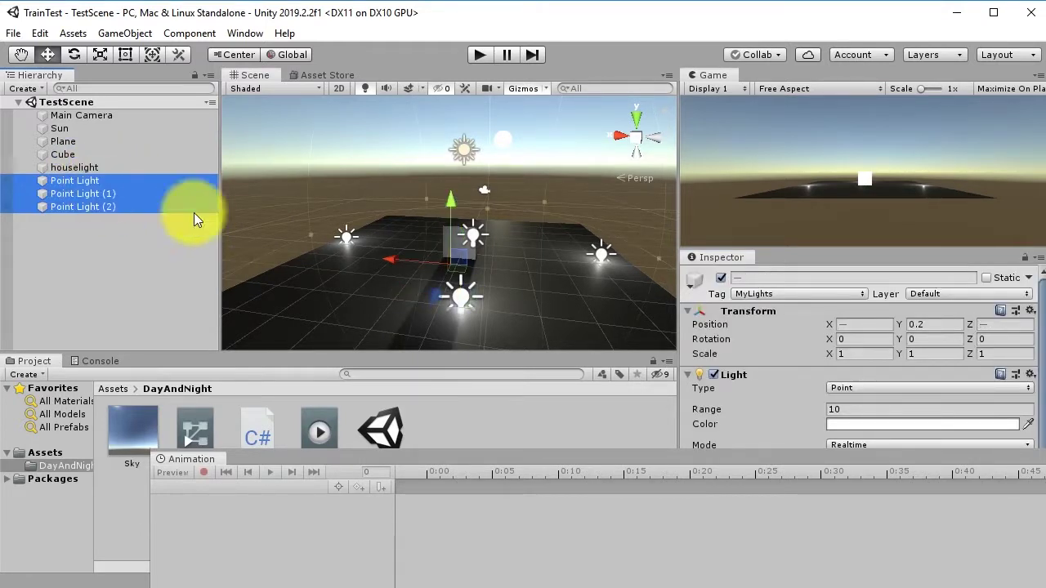
scroll(805, 385, down, 3)
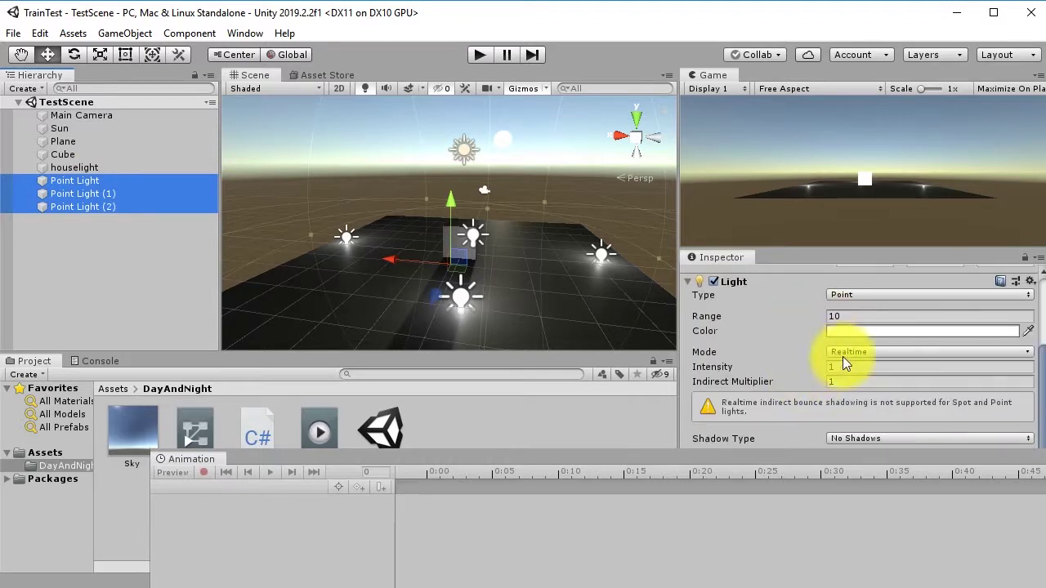
click(838, 367)
text(0)
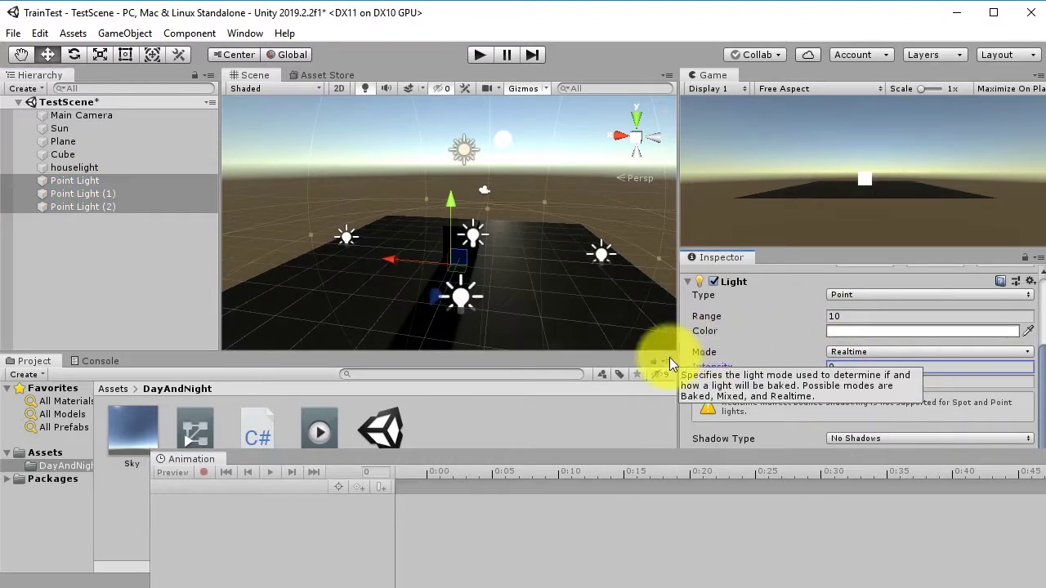
key(ctrl+s)
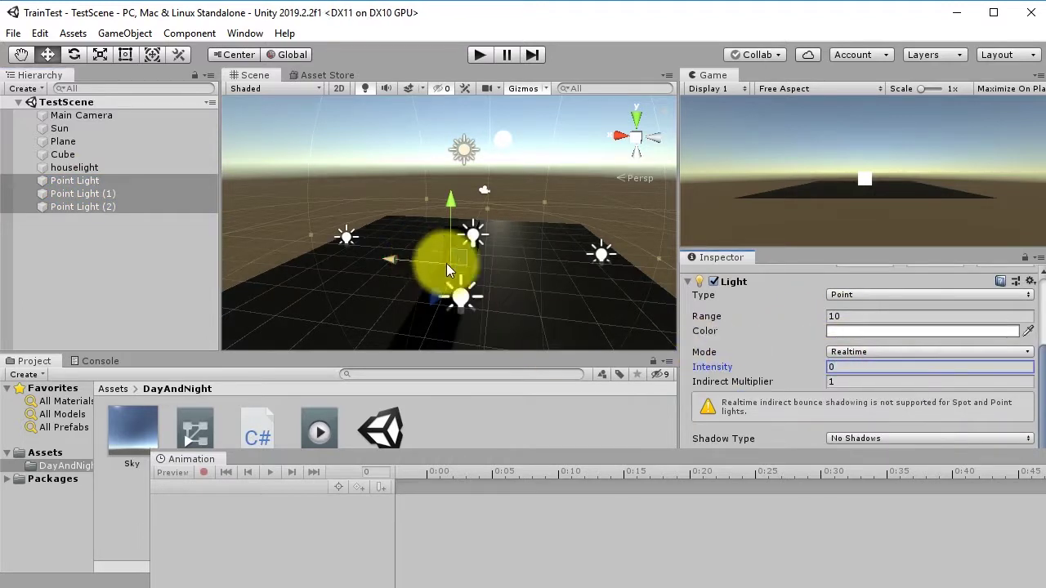
Step: Run the scene to check the lamps switching through the day-night cycle, and move the floating Animation window
click(479, 55)
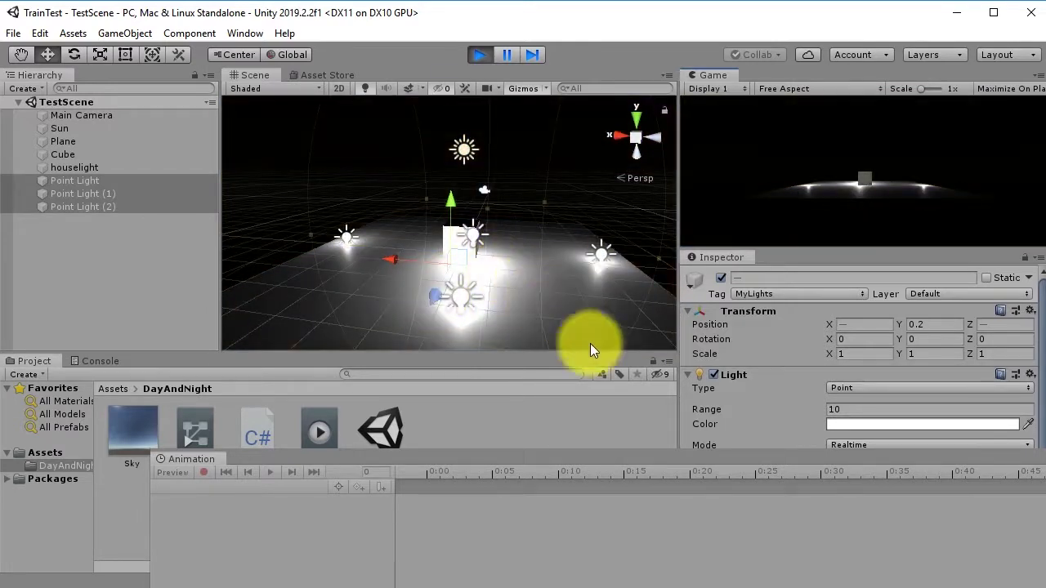
drag(544, 455, 613, 372)
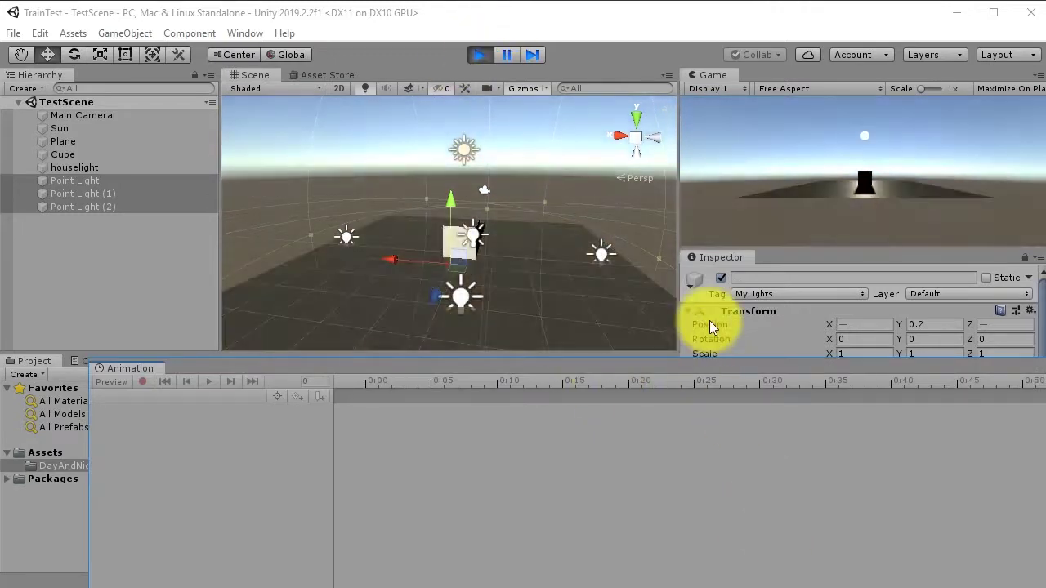